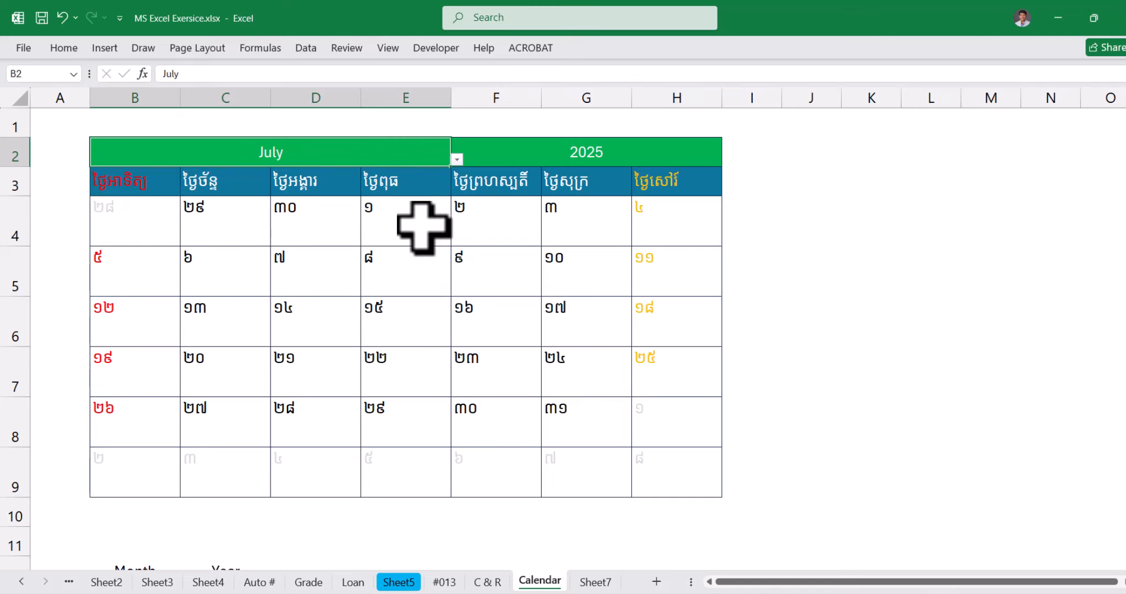
# Set the month to January and the year to 1991 in the finished calendar on the Calendar sheet.
pyautogui.click(456, 159)
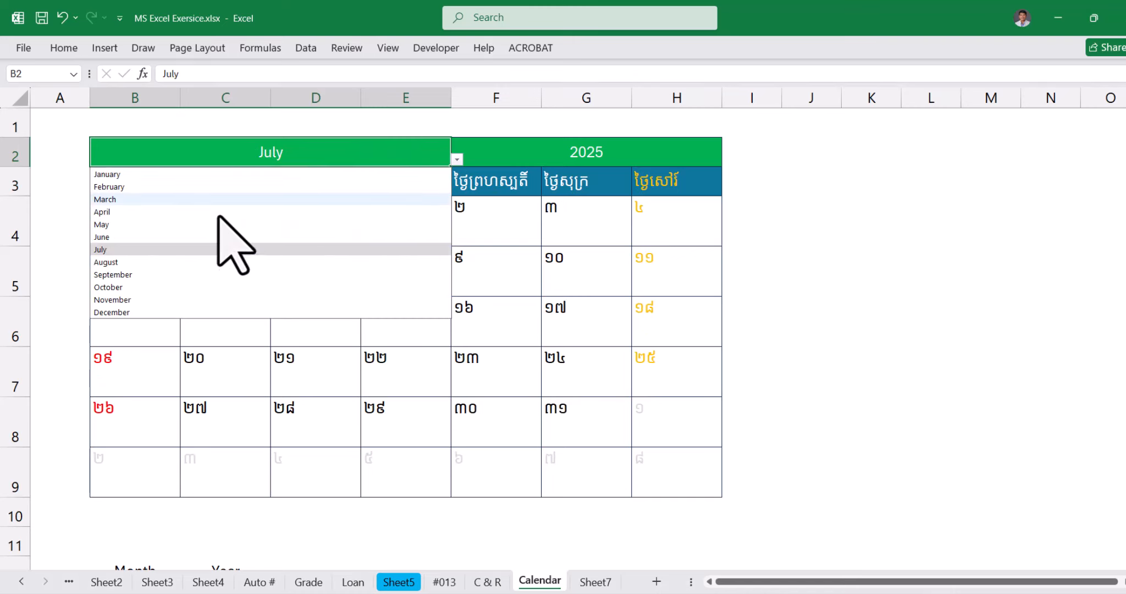
pyautogui.click(121, 174)
pyautogui.click(540, 154)
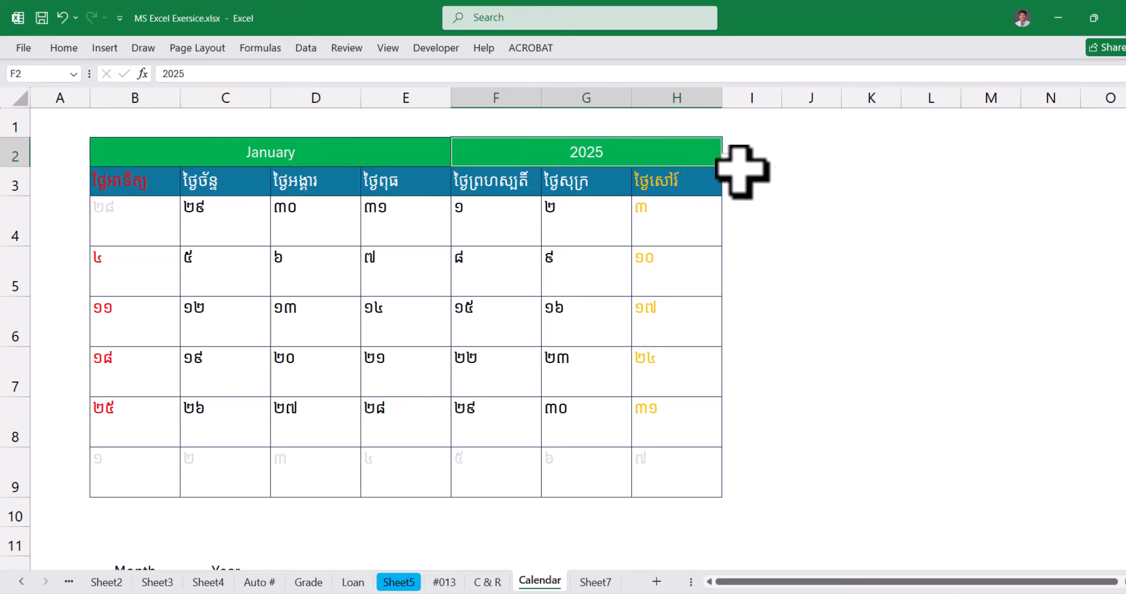
pyautogui.click(728, 159)
pyautogui.scroll(9, 517, 300)
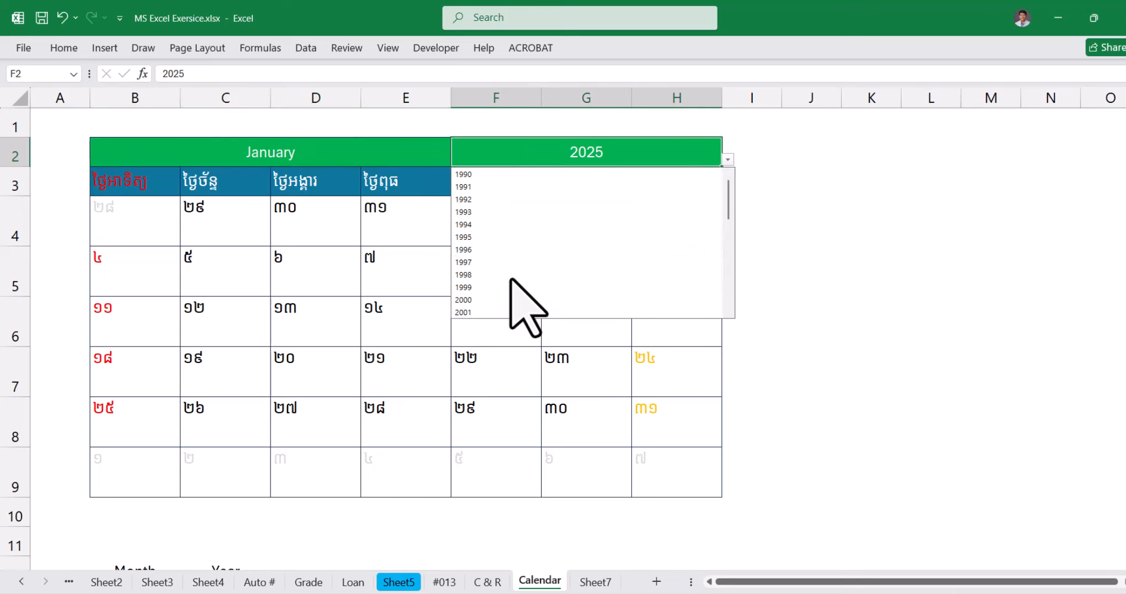
pyautogui.click(474, 187)
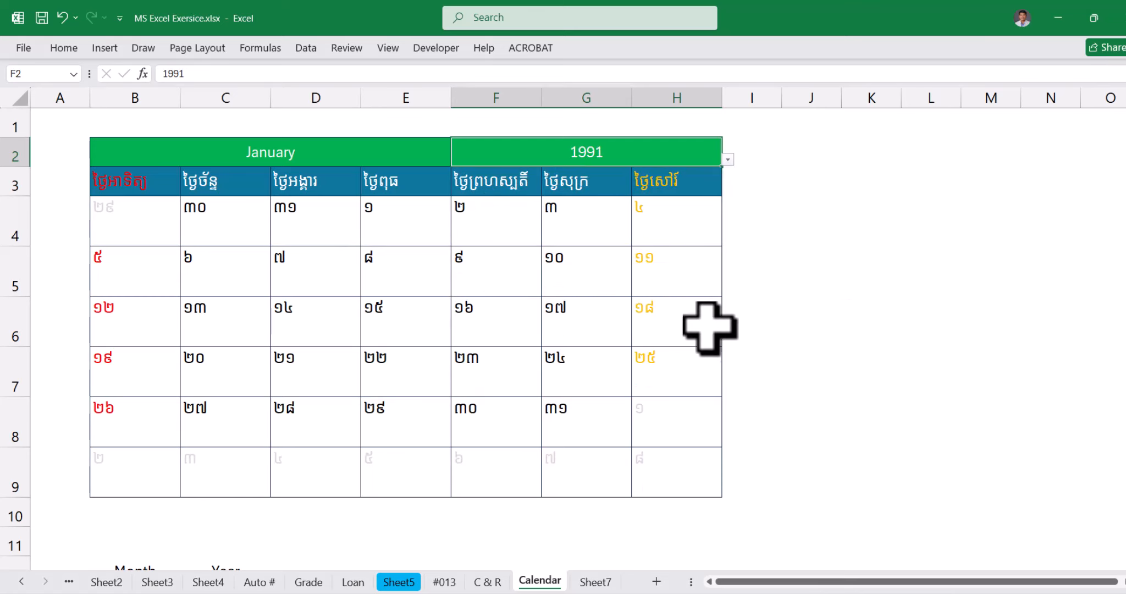
pyautogui.scroll(-3, 739, 345)
pyautogui.scroll(3, 739, 345)
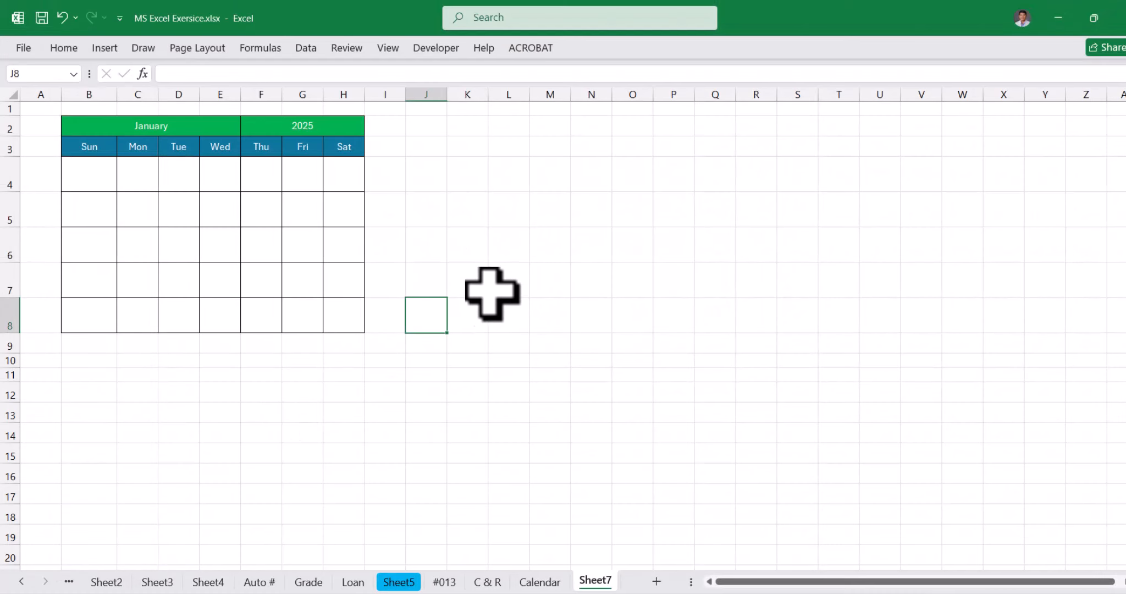
# Review the month, year and weekday header cells of the blank calendar template on Sheet7.
pyautogui.press('Up')
pyautogui.keyDown('ctrl'); pyautogui.scroll(5, 242, 338); pyautogui.keyUp('ctrl')
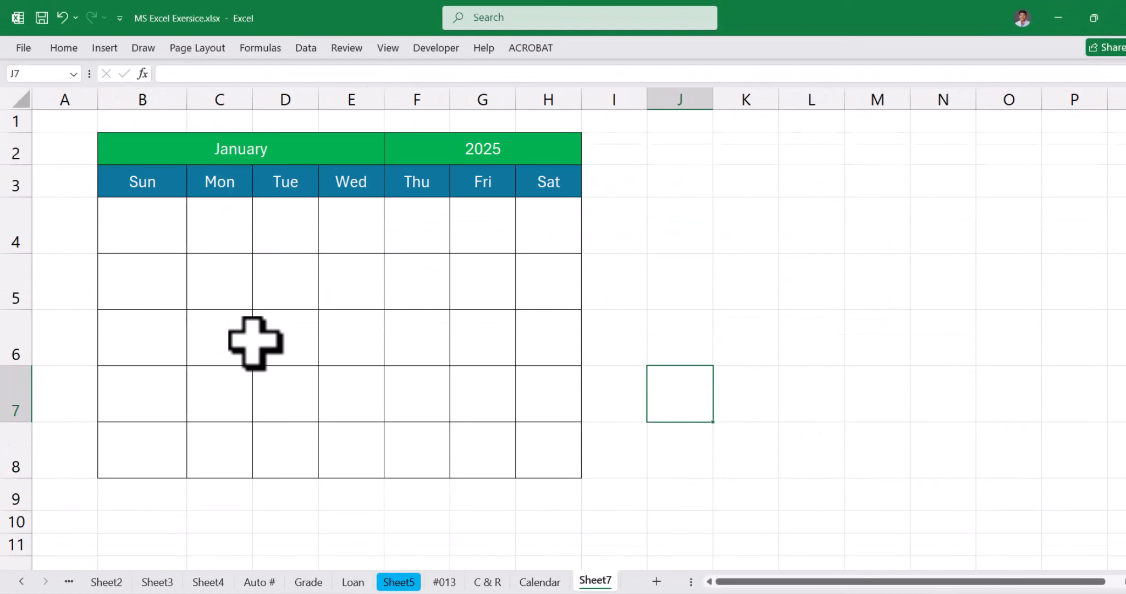
pyautogui.click(168, 146)
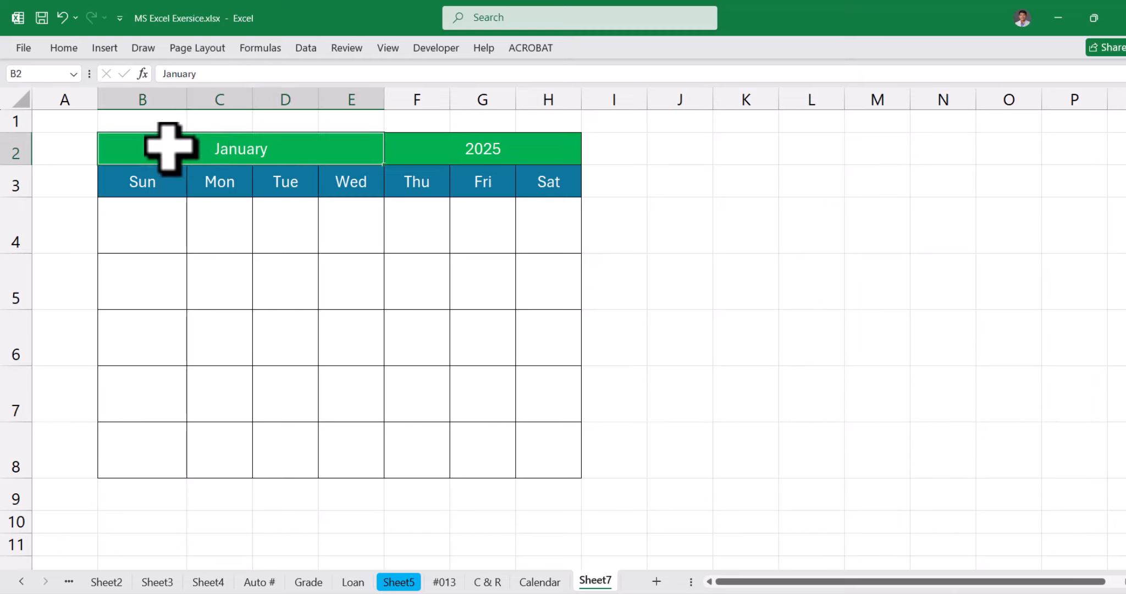
pyautogui.click(494, 149)
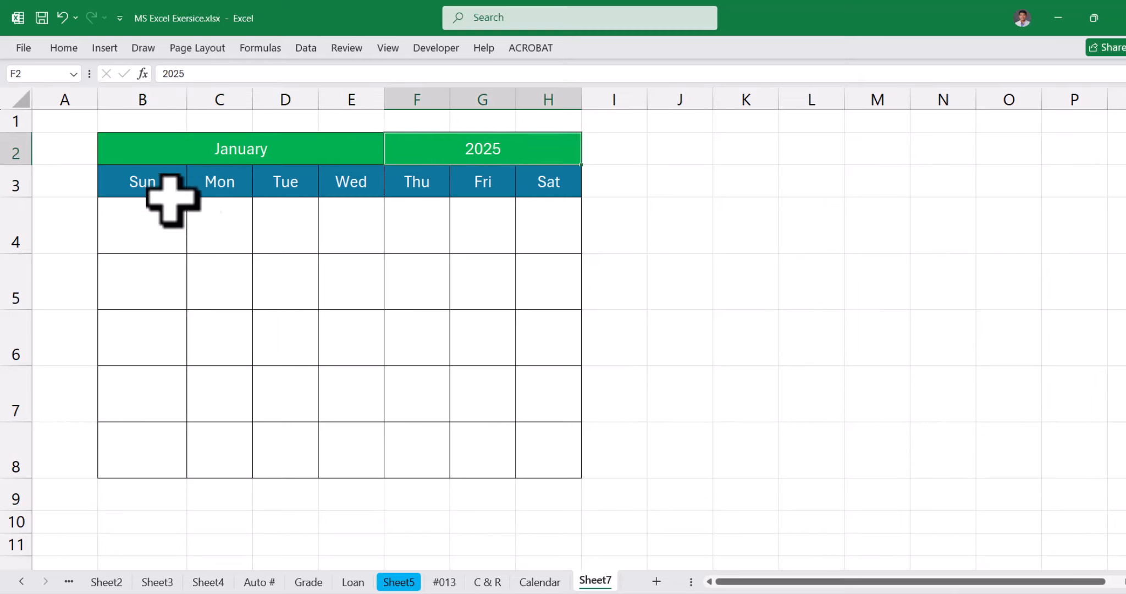
pyautogui.moveTo(165, 187); pyautogui.dragTo(516, 181)
pyautogui.click(773, 281)
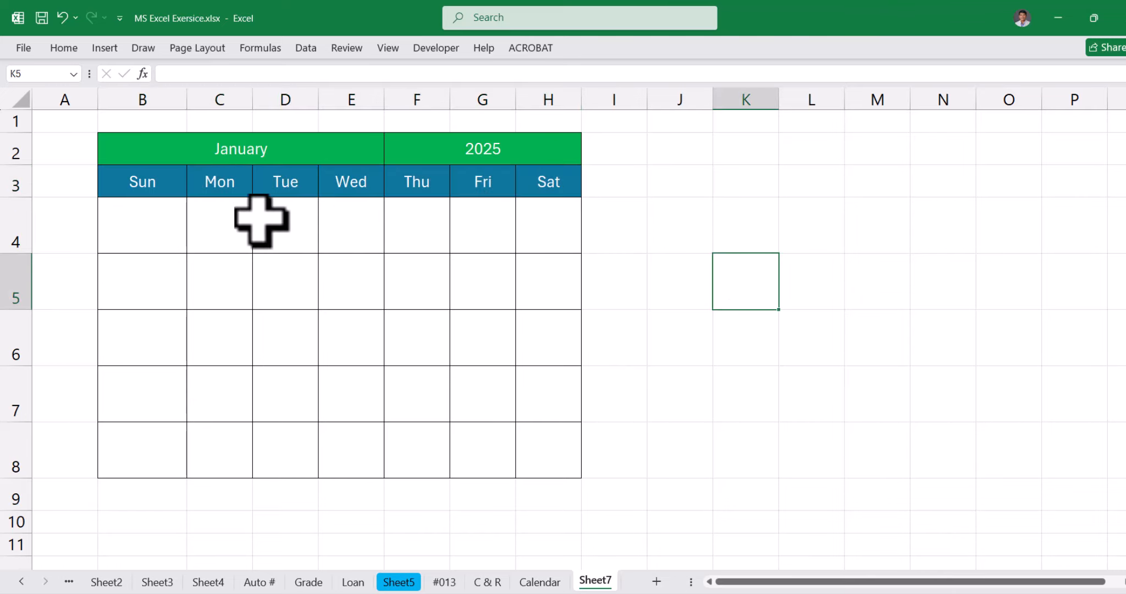
pyautogui.click(242, 144)
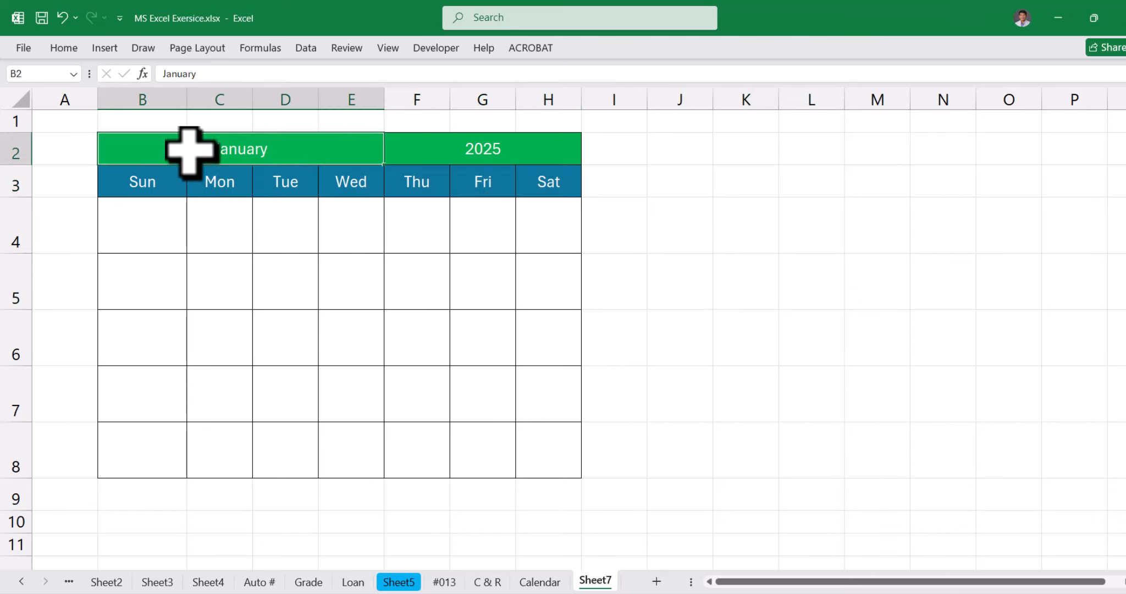
pyautogui.click(147, 189)
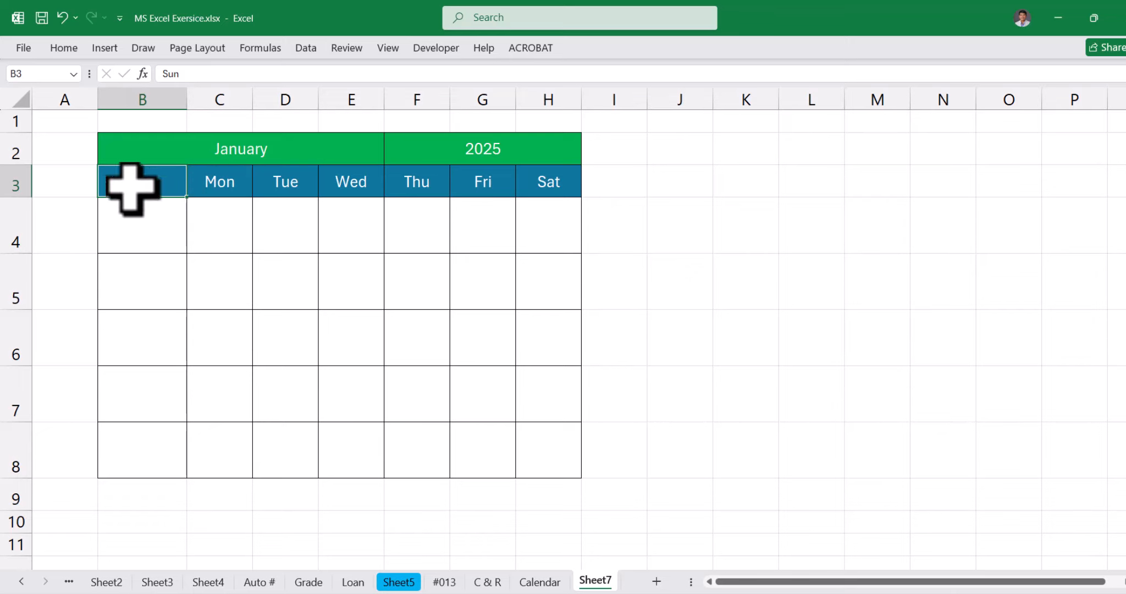
pyautogui.click(210, 191)
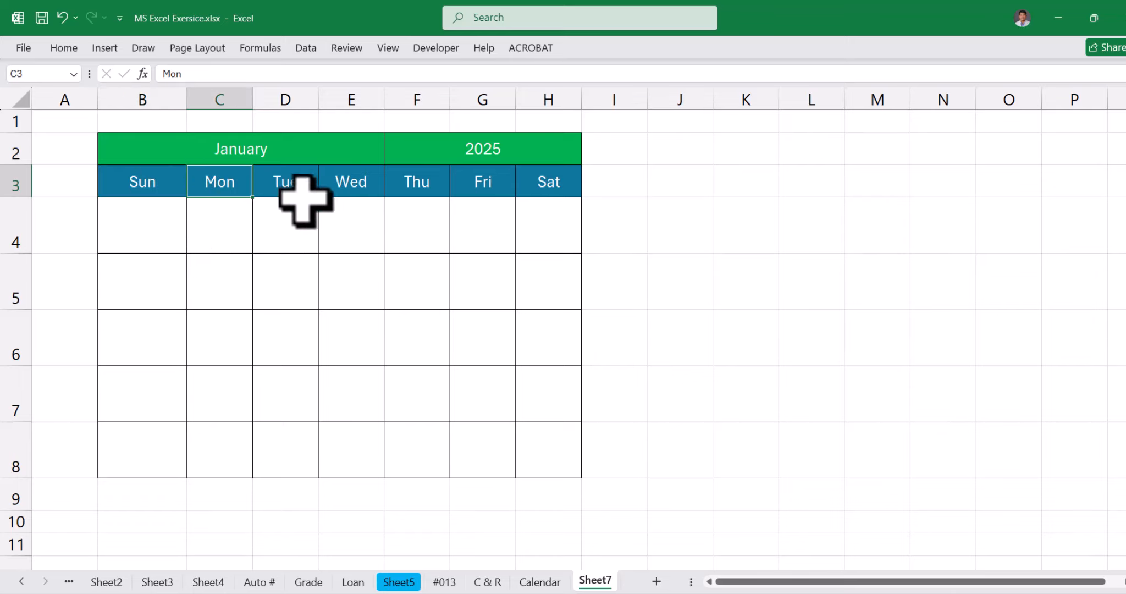
pyautogui.click(297, 184)
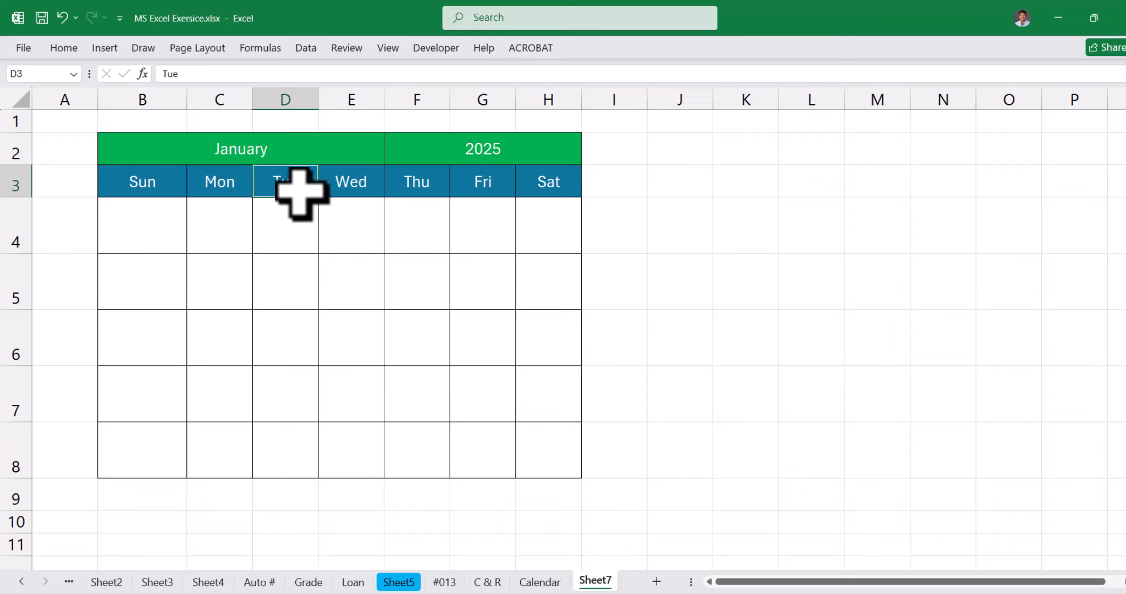
pyautogui.click(361, 187)
pyautogui.click(423, 190)
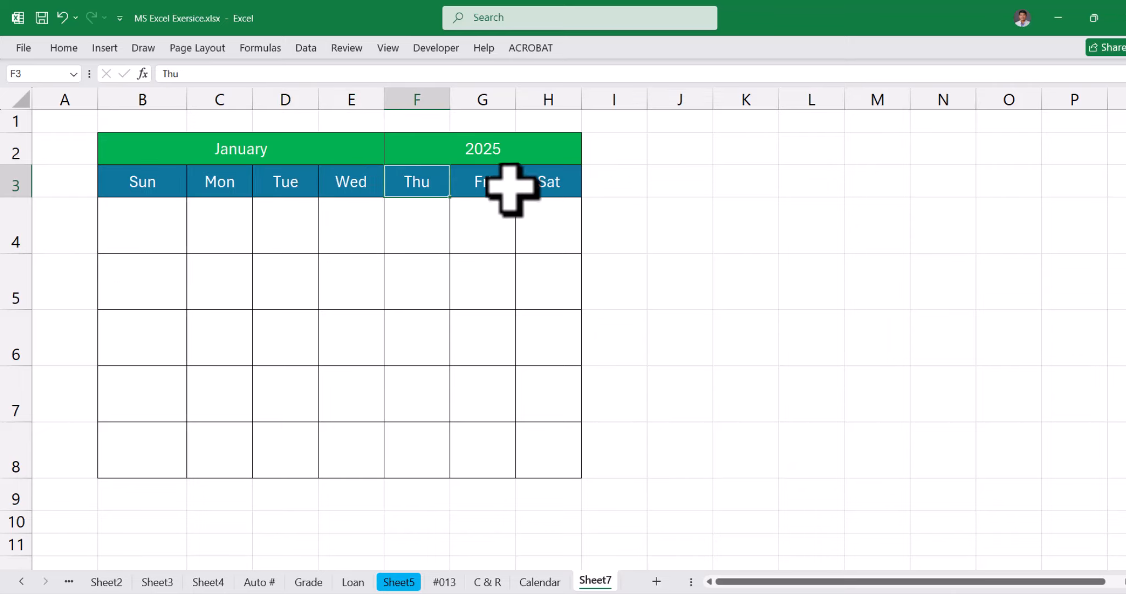
pyautogui.click(485, 187)
pyautogui.click(552, 182)
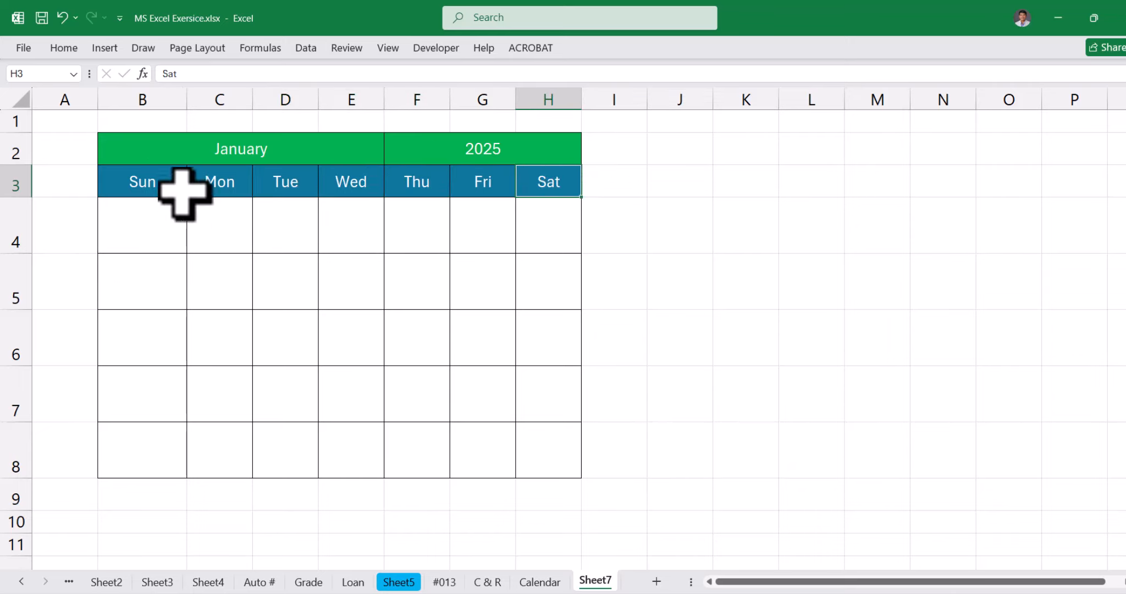
pyautogui.click(133, 184)
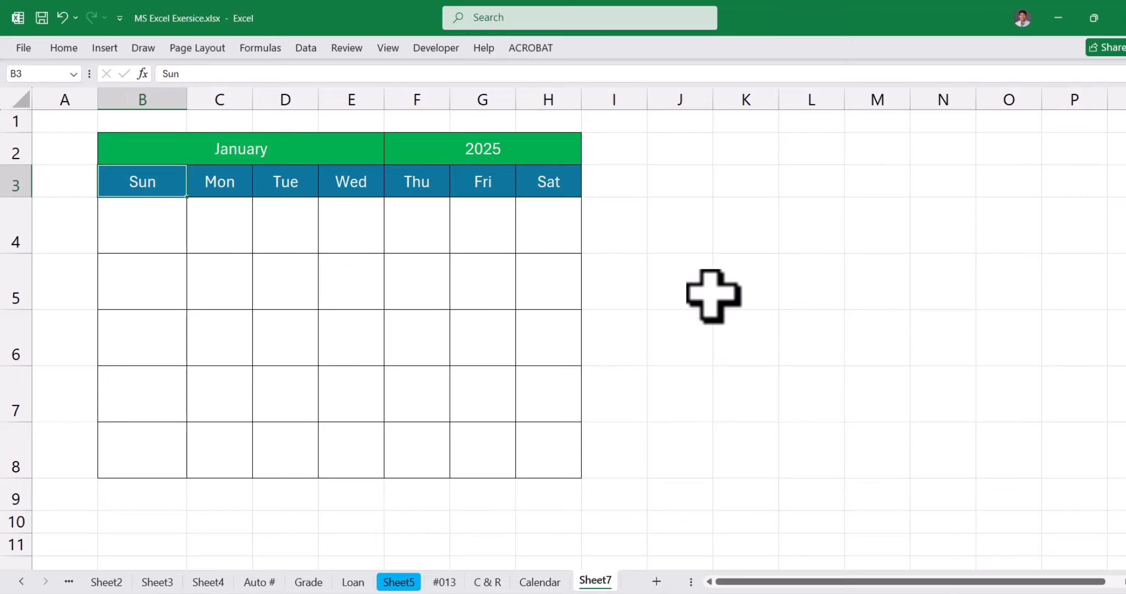
pyautogui.click(150, 229)
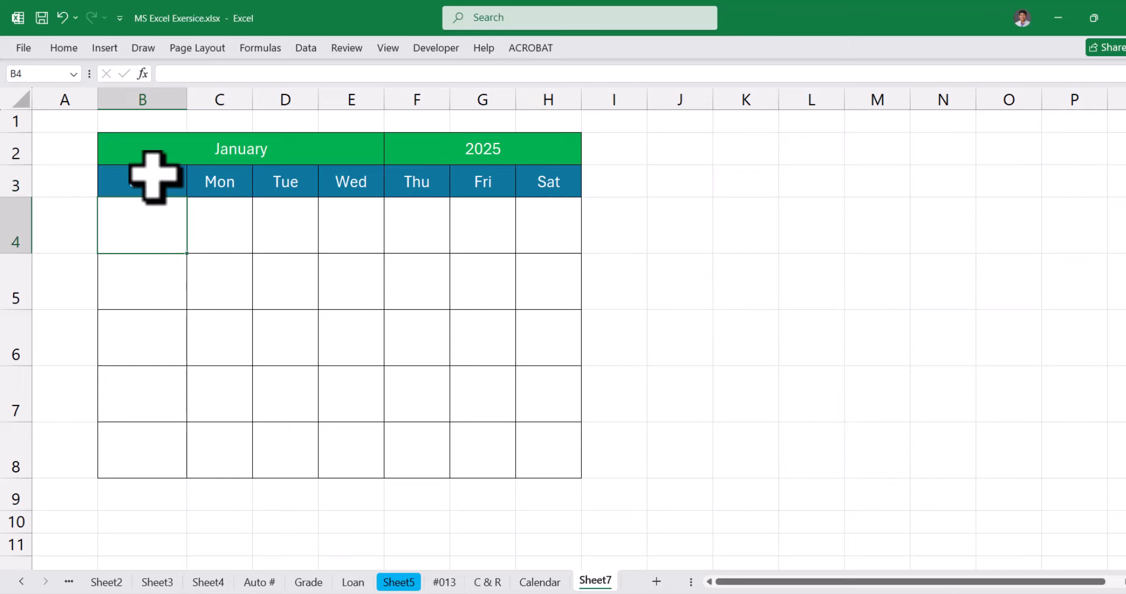
# Replace the Sunday header in cell B3 with the date 03-23-2025.
pyautogui.click(153, 182)
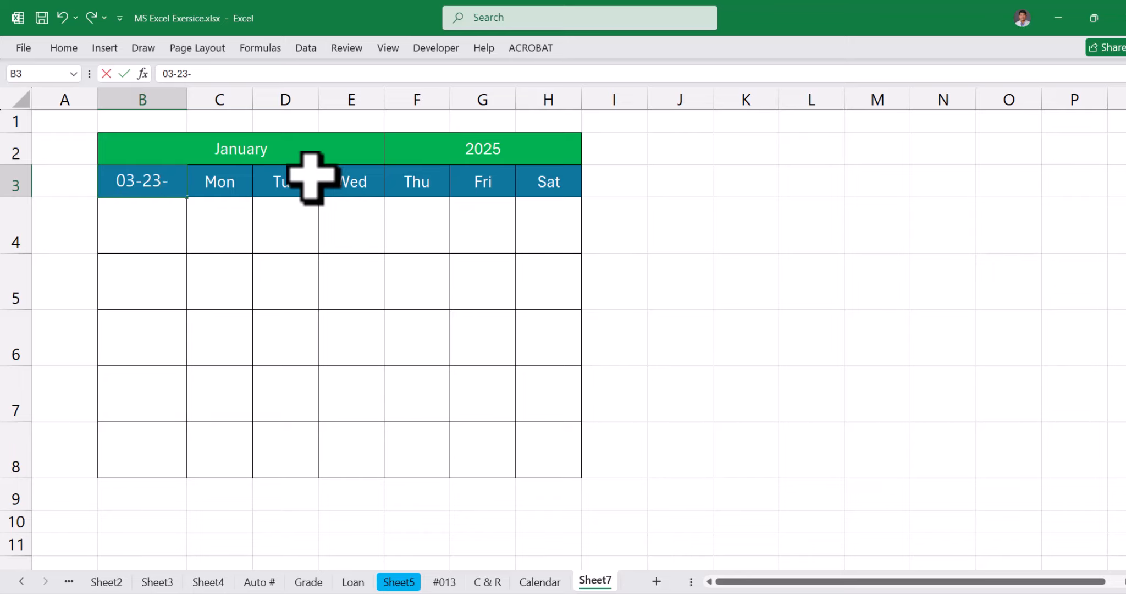
pyautogui.write('025')
pyautogui.press('Return')
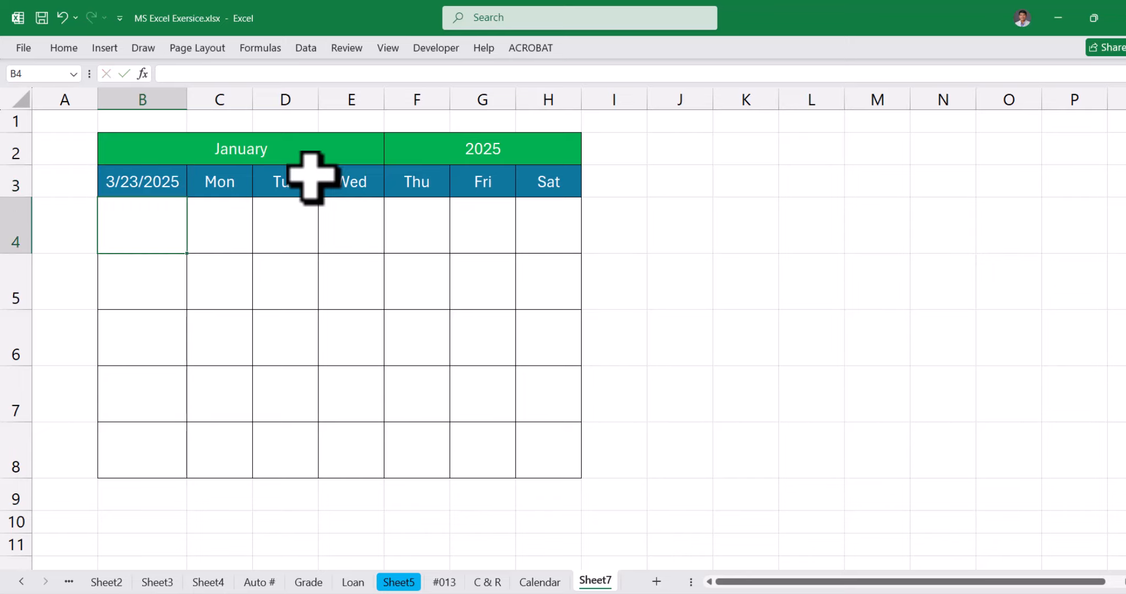
# Fill the date from B3 across the weekday header row through H3 as consecutive dates.
pyautogui.click(146, 187)
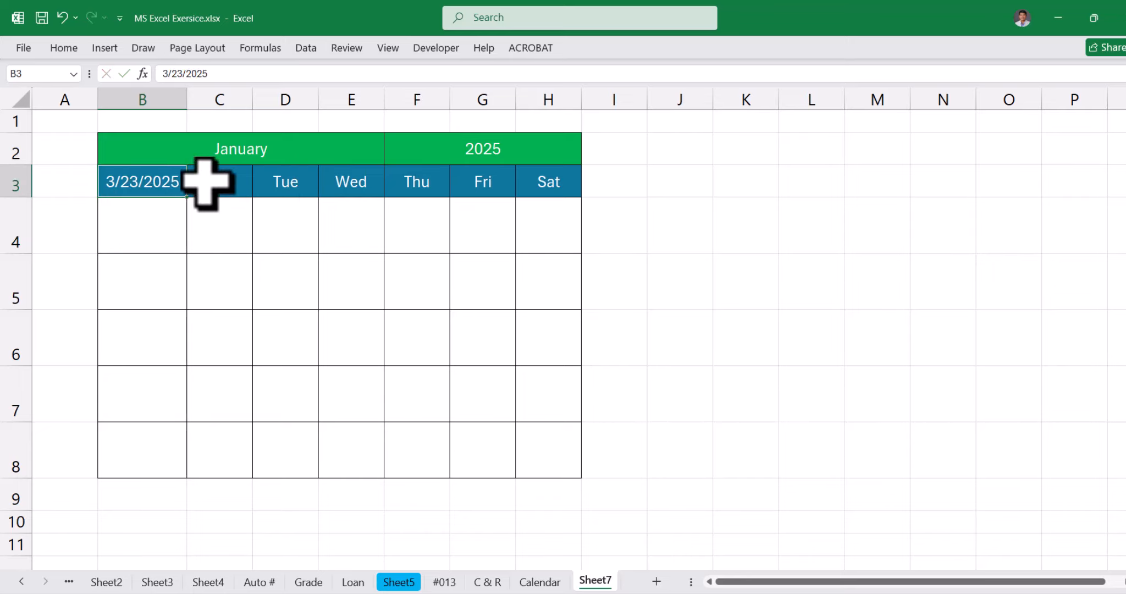
pyautogui.click(204, 181)
pyautogui.click(165, 192)
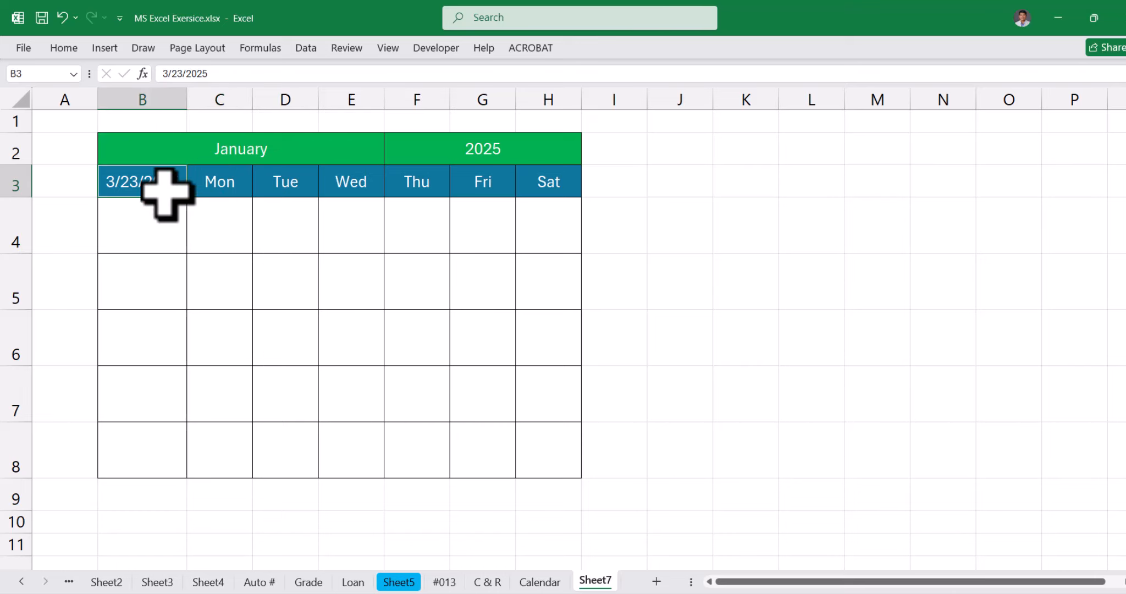
pyautogui.moveTo(188, 199); pyautogui.dragTo(575, 187)
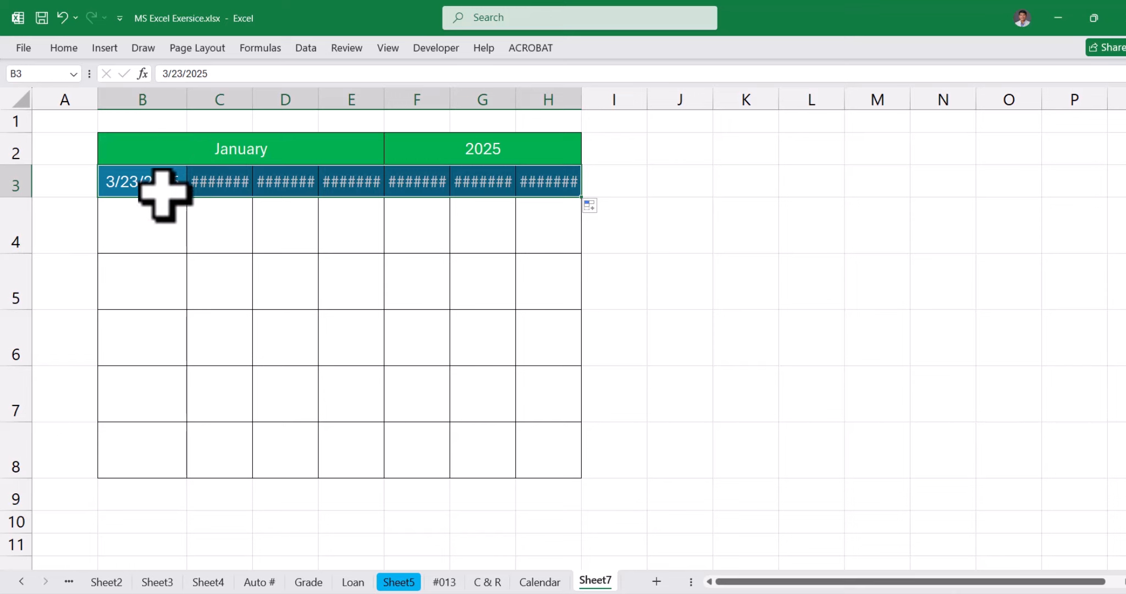
# Format the dates in B3:H3 with the custom number format [$-km-KH,1200]dddd to show full Khmer weekday names.
pyautogui.moveTo(141, 190); pyautogui.dragTo(544, 190)
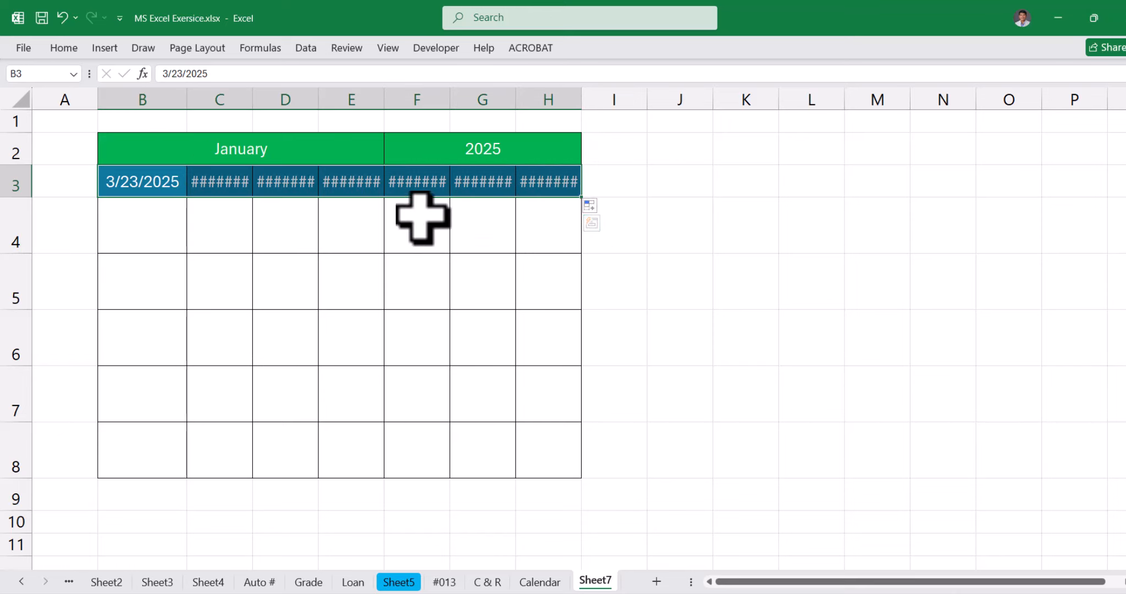
pyautogui.click(63, 48)
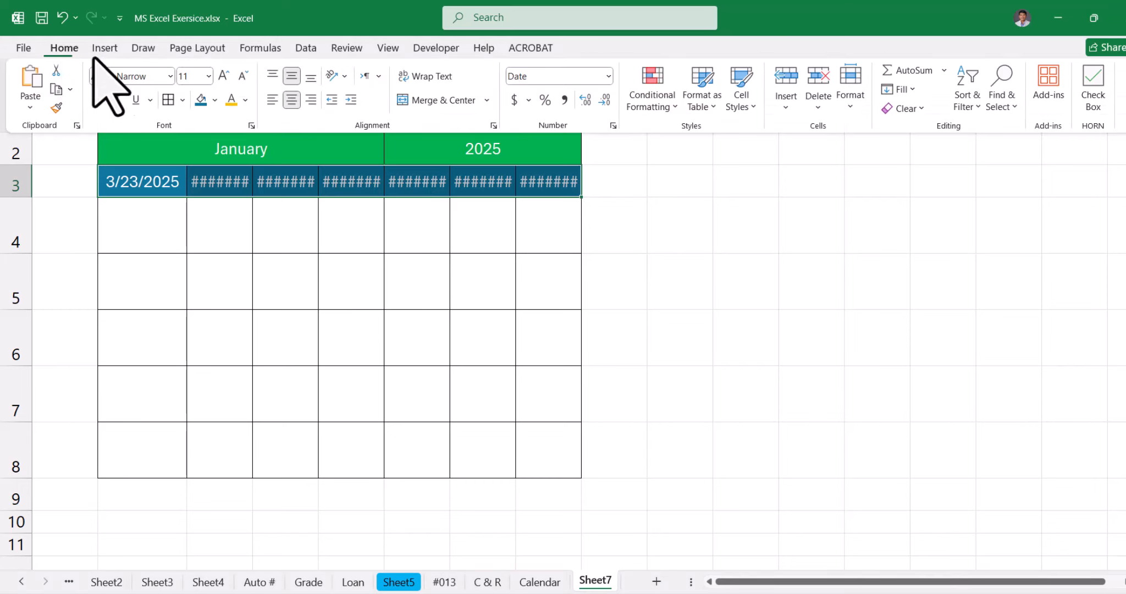
pyautogui.click(614, 126)
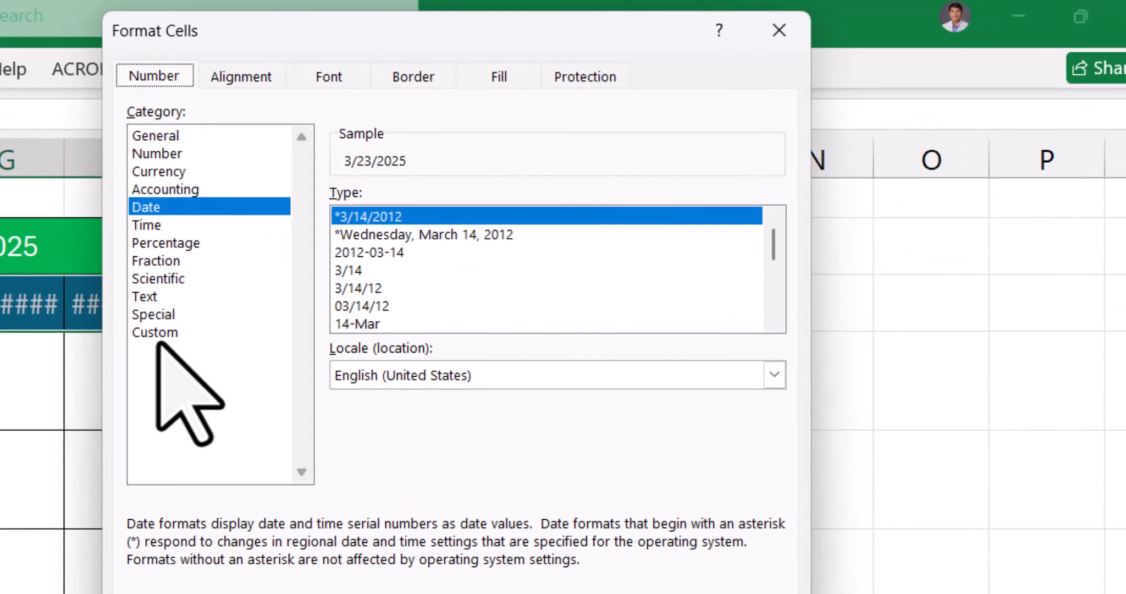
pyautogui.click(162, 332)
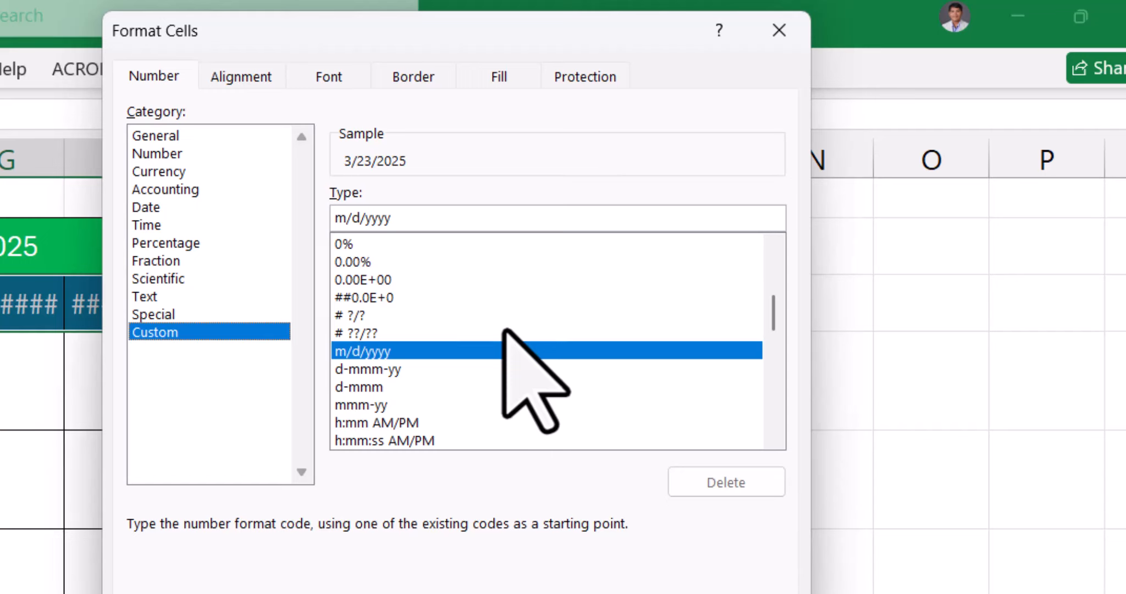
pyautogui.moveTo(774, 321); pyautogui.dragTo(774, 370)
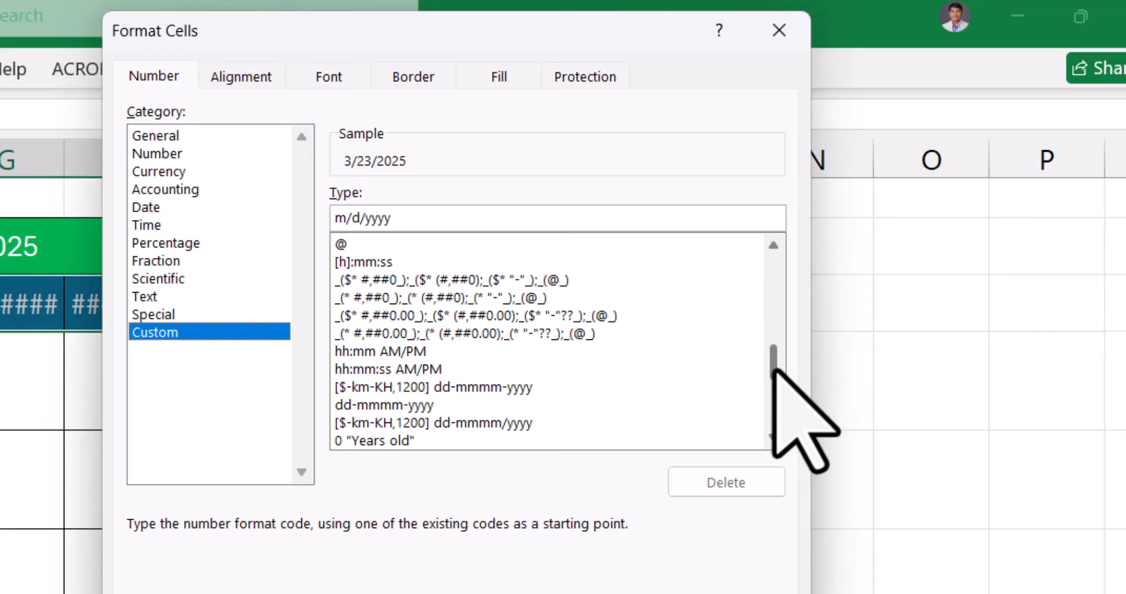
pyautogui.moveTo(774, 369); pyautogui.dragTo(783, 429)
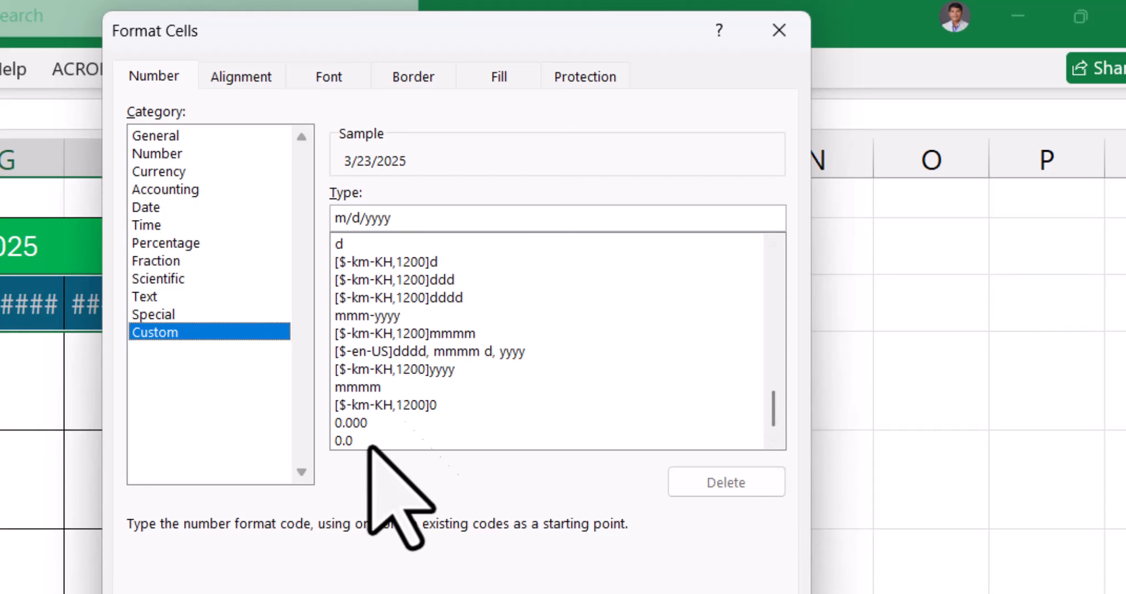
pyautogui.click(380, 405)
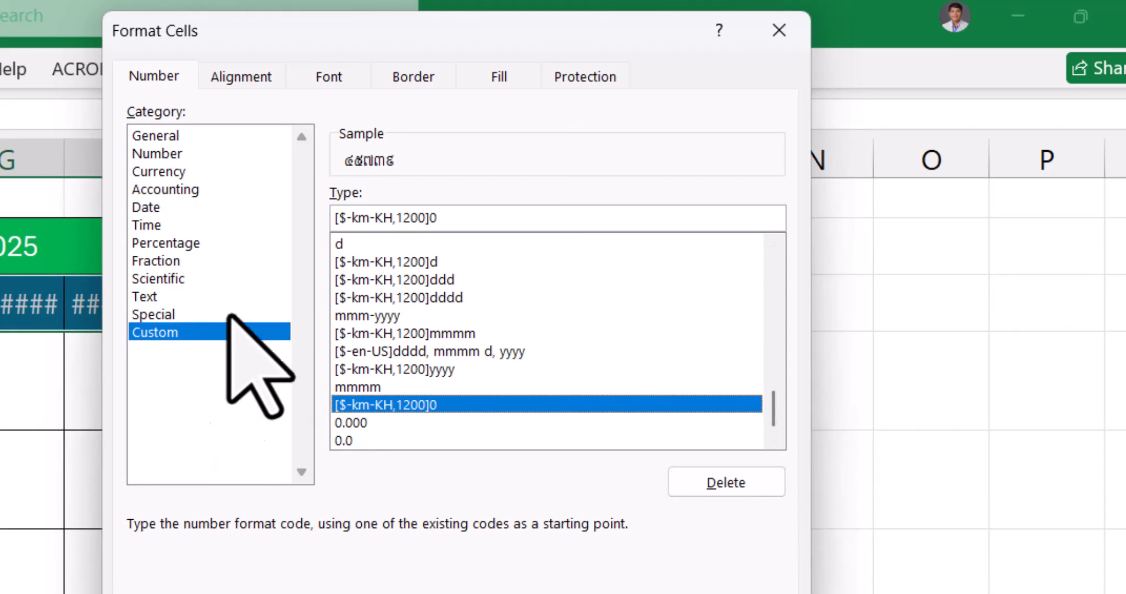
pyautogui.press('BackSpace')
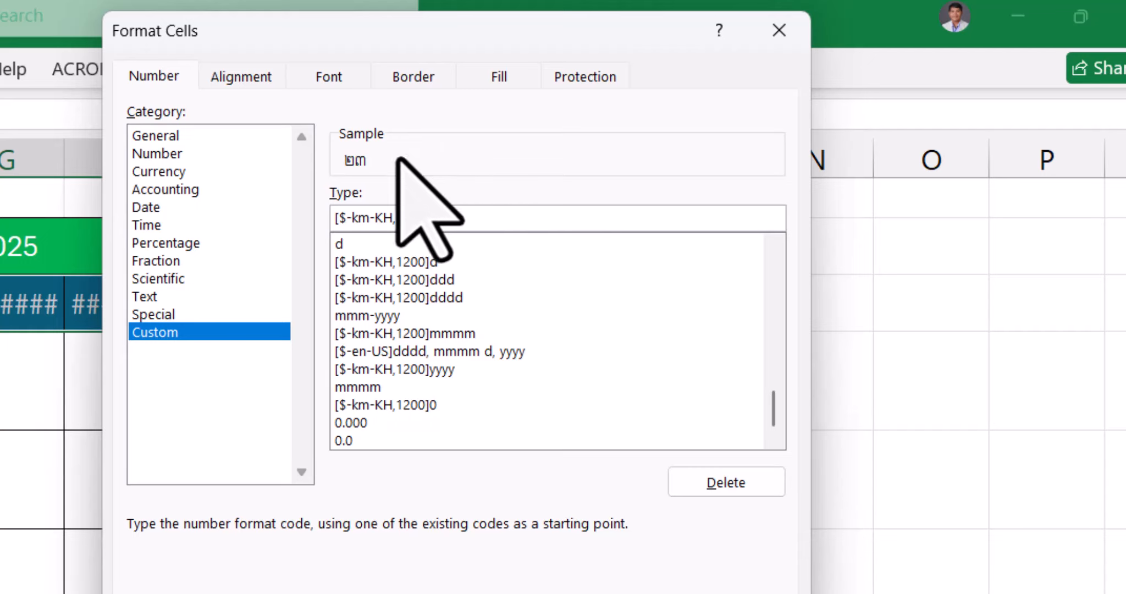
pyautogui.write('dd')
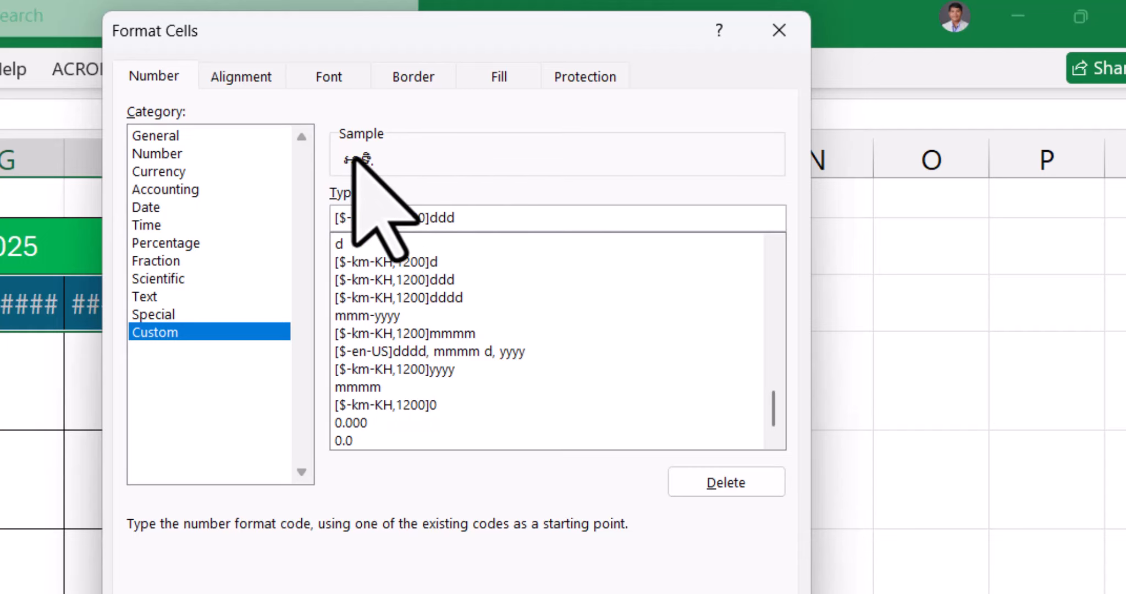
pyautogui.write('d')
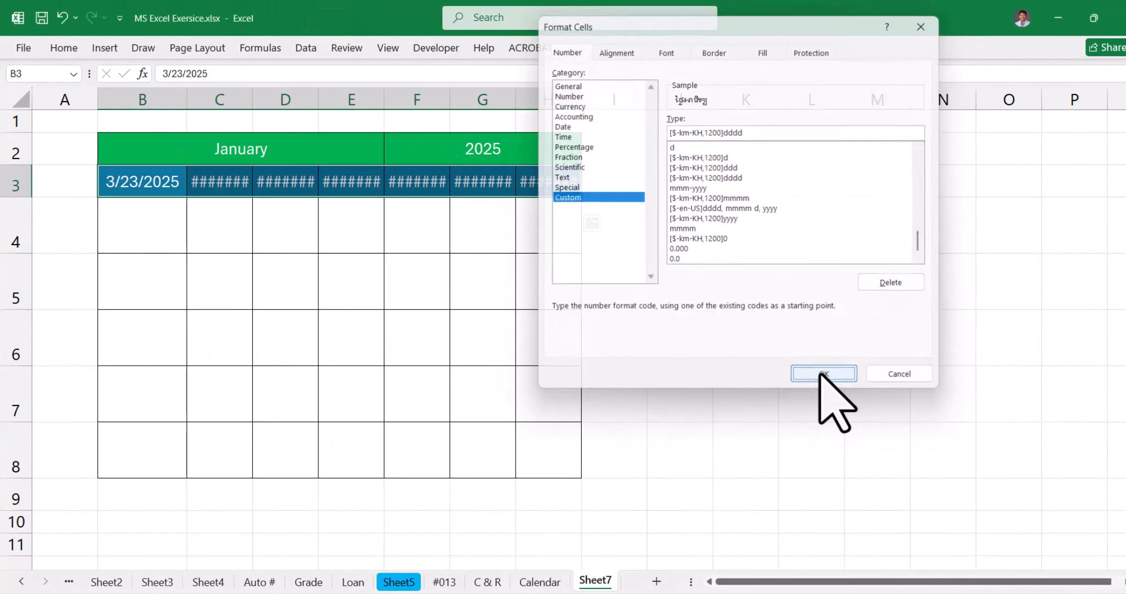
pyautogui.click(814, 377)
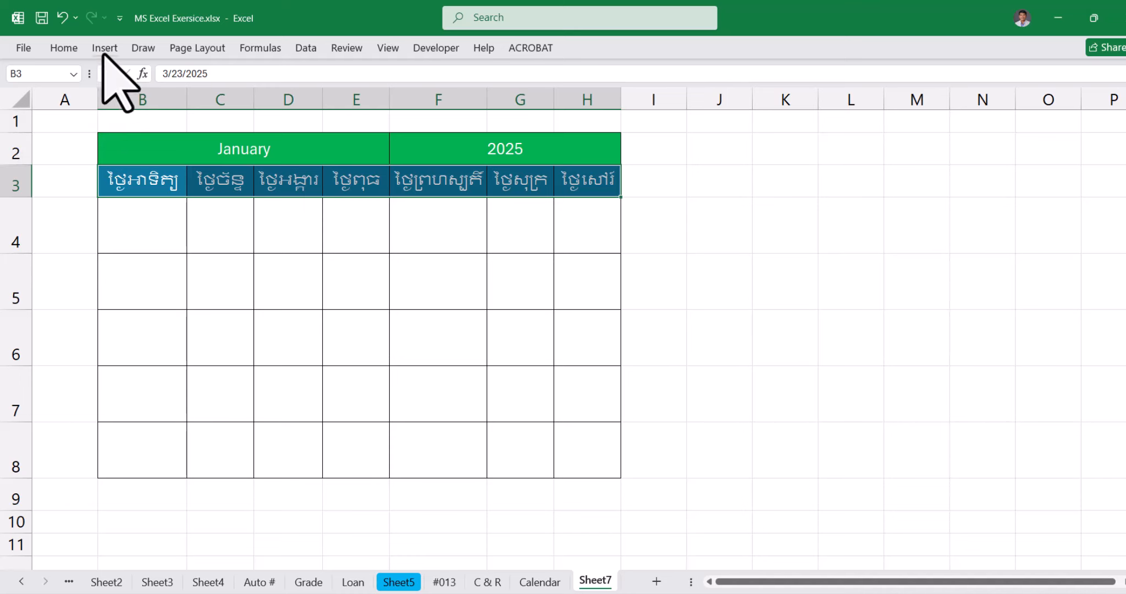
# Change the font of the weekday headers in B3:H3 to Khmer OS Battambang.
pyautogui.click(71, 48)
pyautogui.click(158, 78)
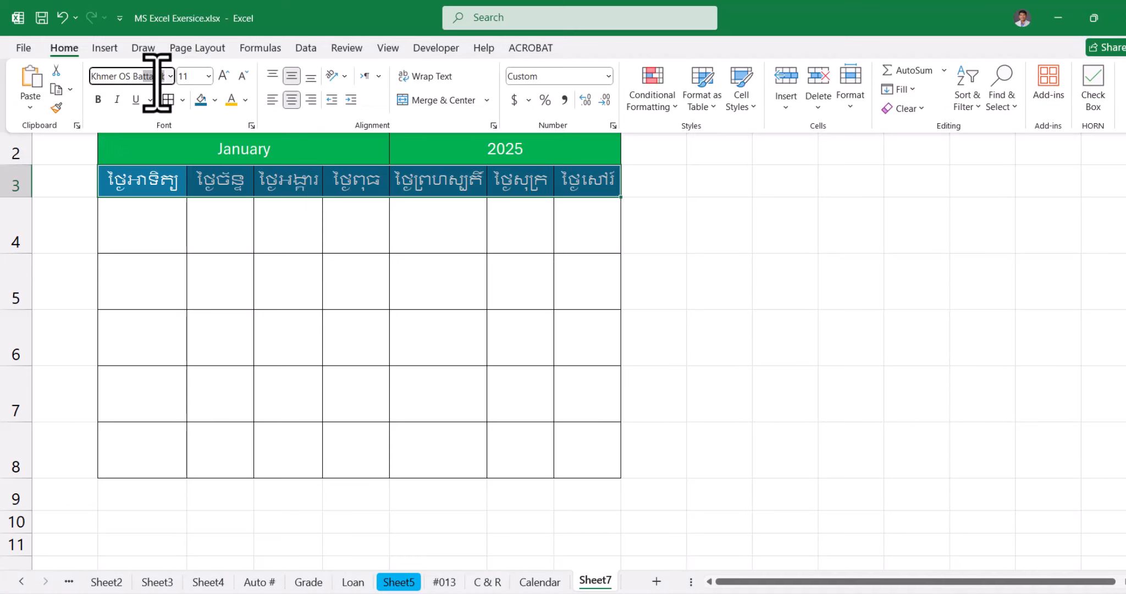
pyautogui.press('Tab')
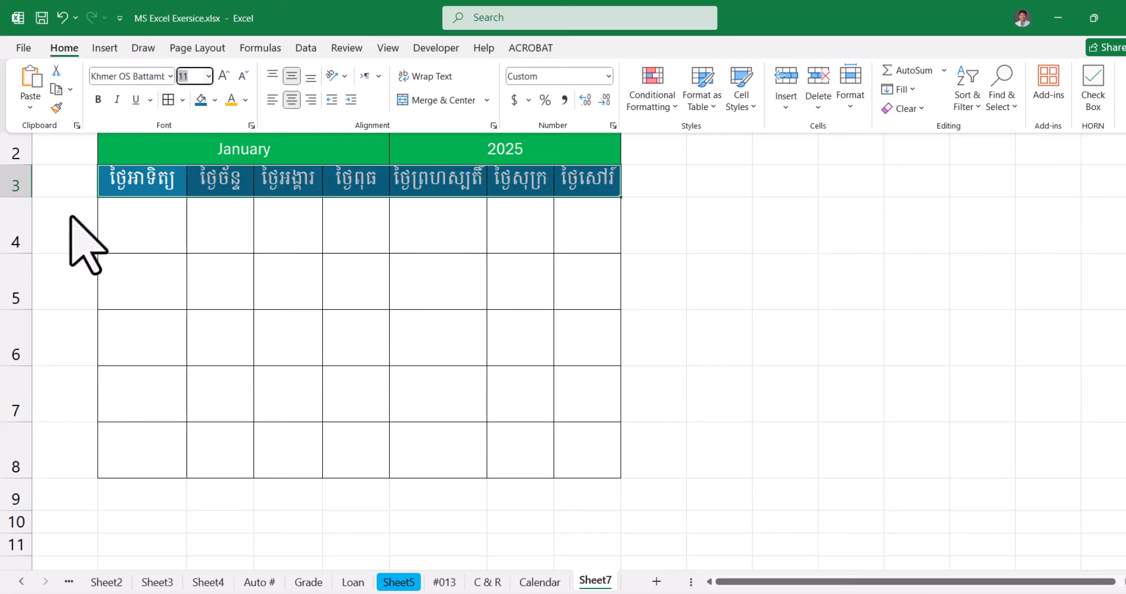
# Increase the height of the weekday header row 3 slightly so the Khmer names fit.
pyautogui.press('Return')
pyautogui.moveTo(22, 198); pyautogui.dragTo(21, 202)
pyautogui.click(877, 238)
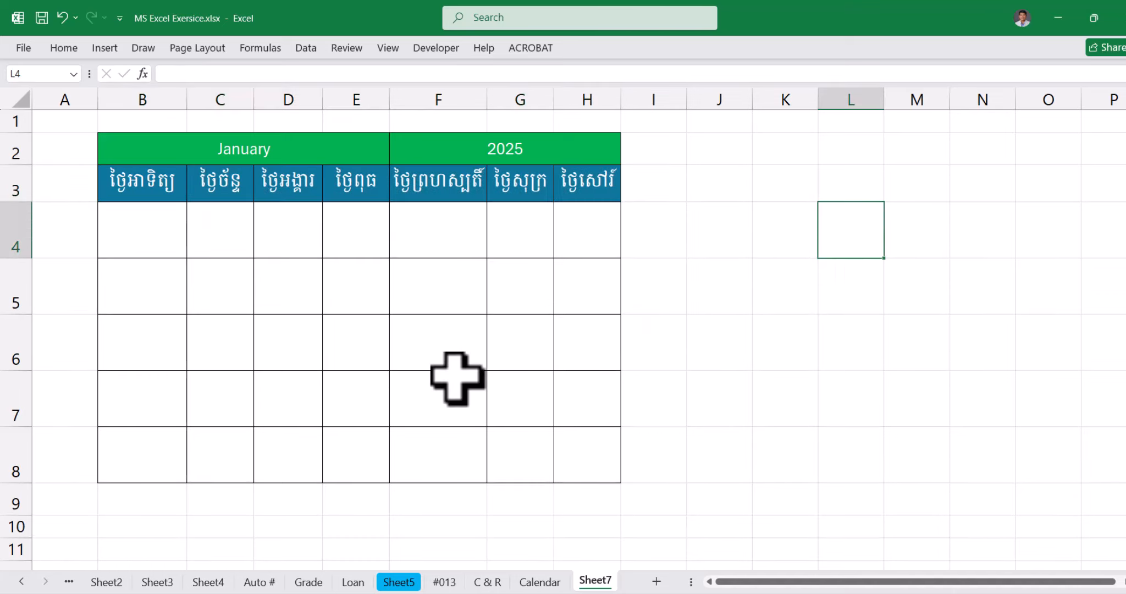
pyautogui.click(482, 228)
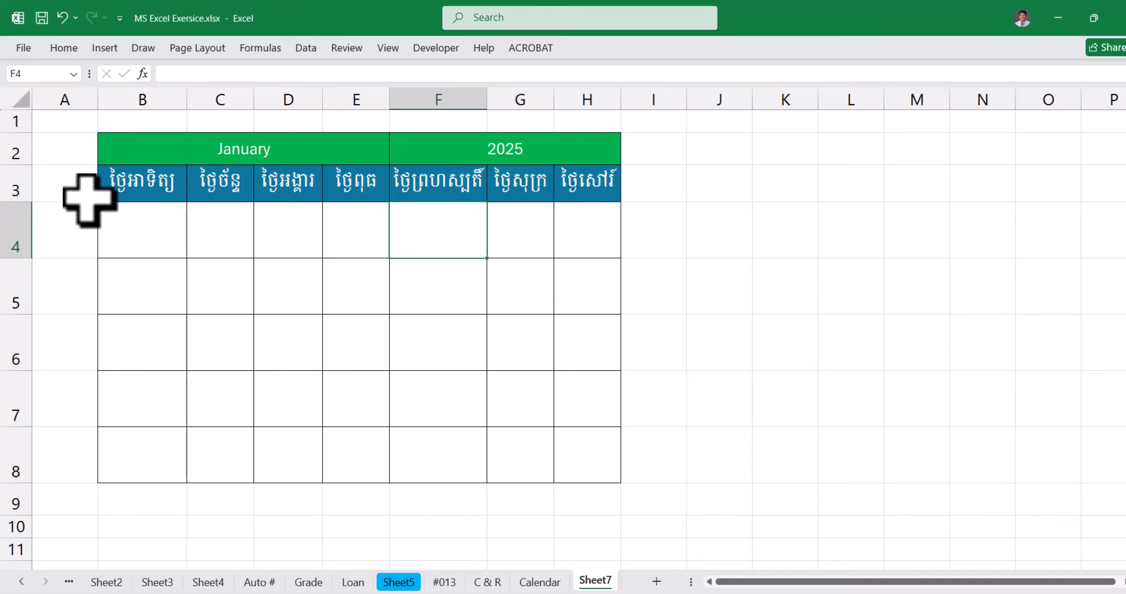
# Widen columns B through H to one equal width that fits the longest weekday name.
pyautogui.moveTo(144, 91); pyautogui.dragTo(594, 96)
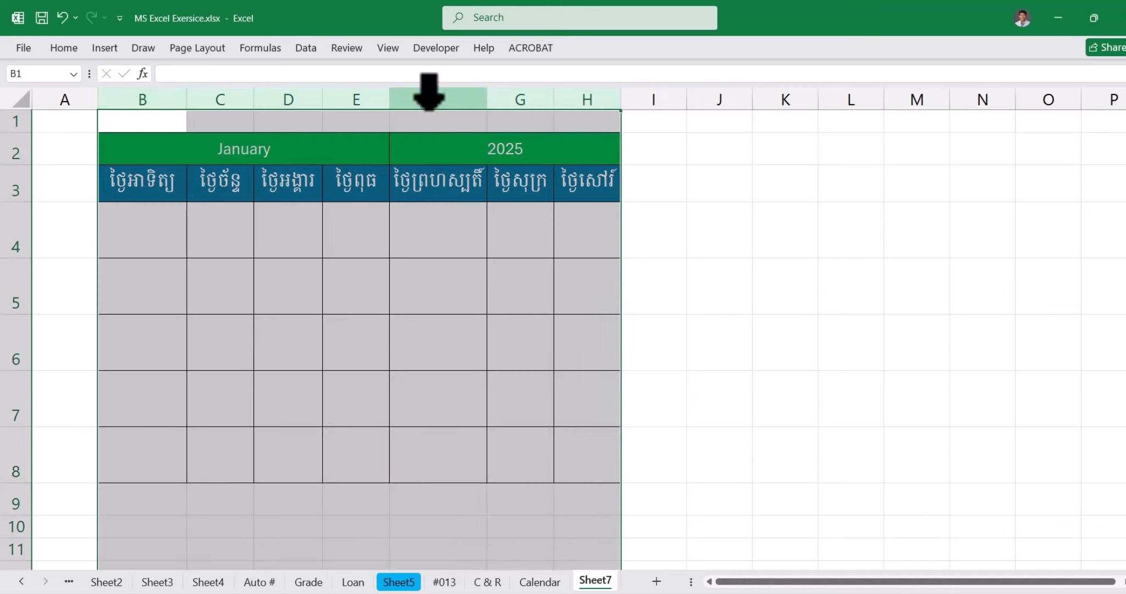
pyautogui.moveTo(481, 96); pyautogui.dragTo(491, 96)
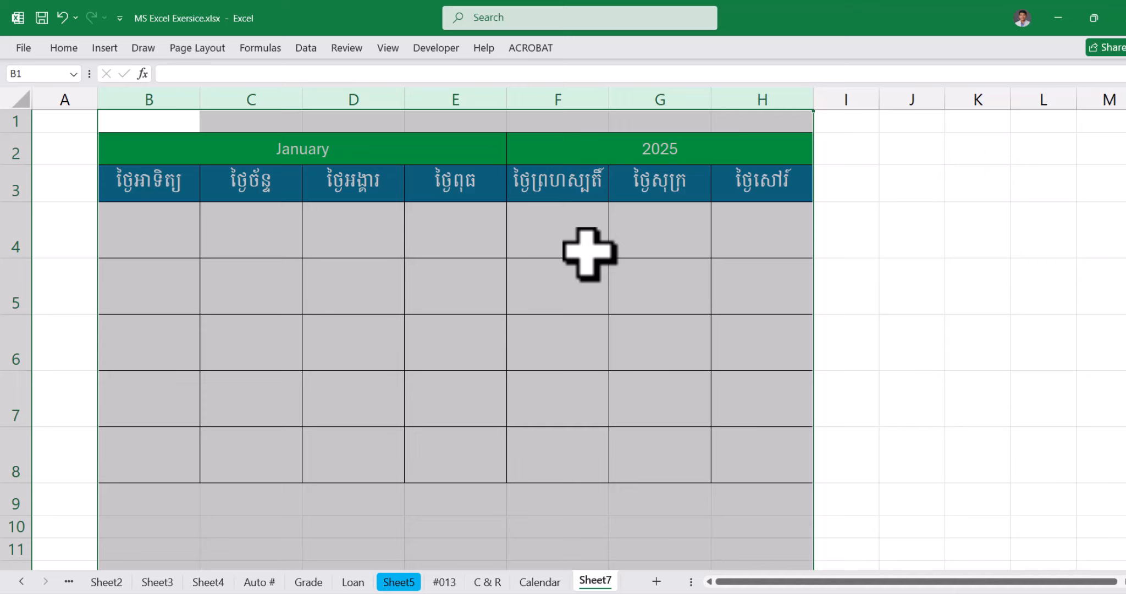
pyautogui.click(734, 275)
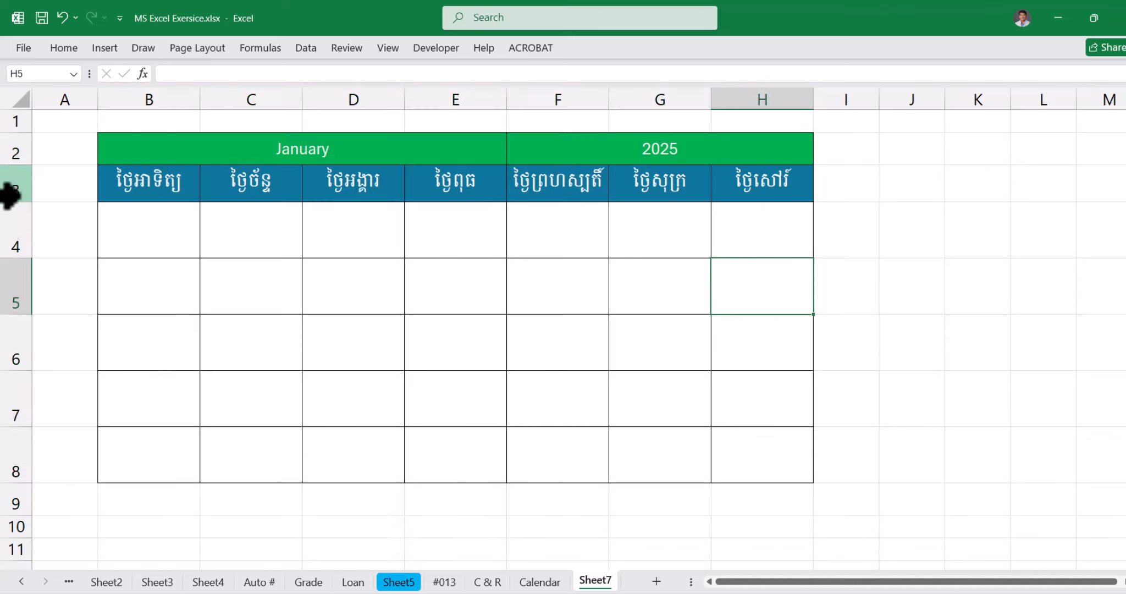
# Increase the height of the calendar rows 4 to 8 equally by a small amount.
pyautogui.moveTo(9, 231); pyautogui.dragTo(22, 439)
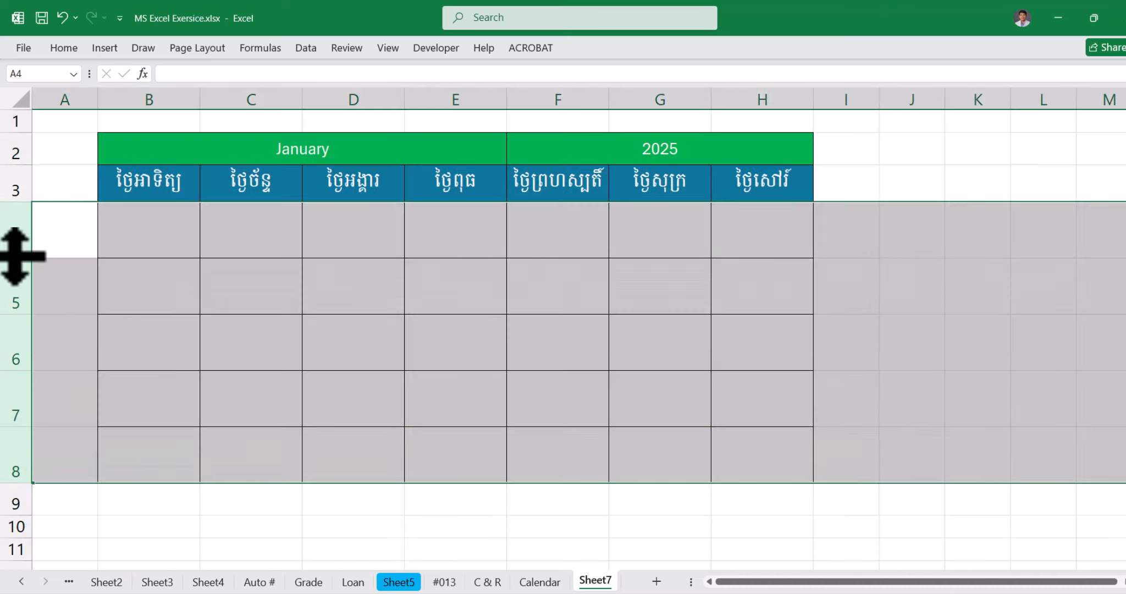
pyautogui.moveTo(20, 257); pyautogui.dragTo(21, 263)
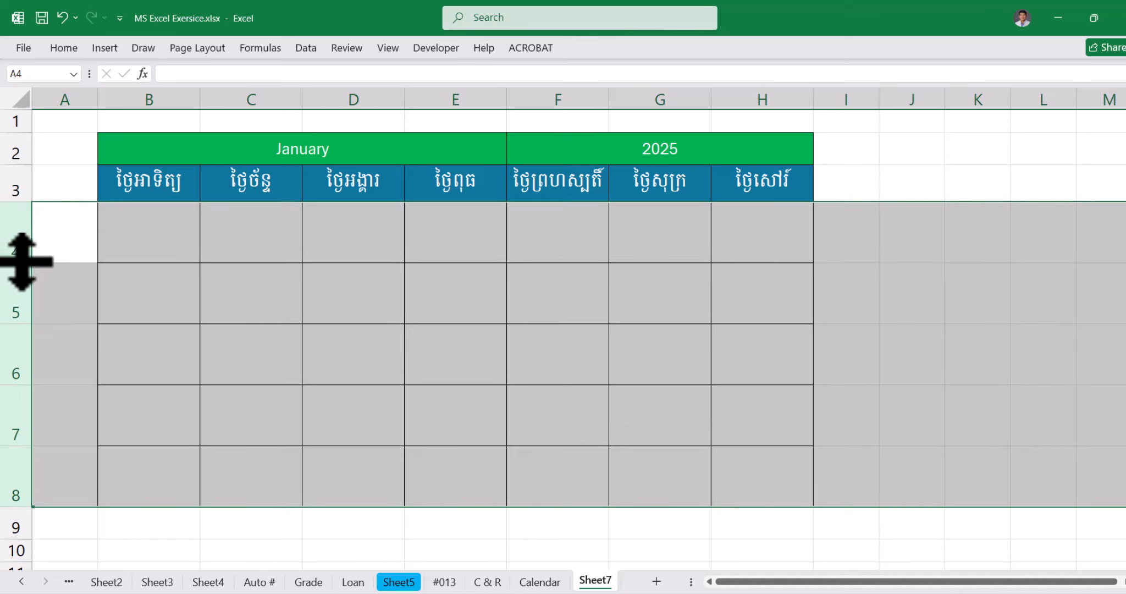
pyautogui.click(155, 482)
pyautogui.click(149, 238)
pyautogui.click(149, 292)
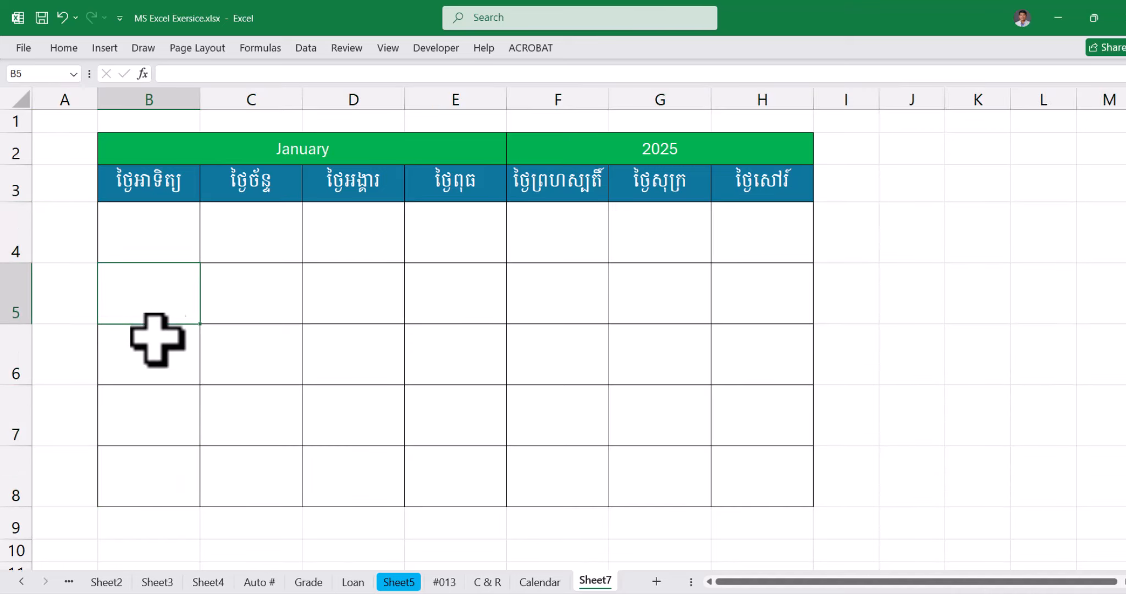
pyautogui.click(151, 352)
pyautogui.click(151, 414)
pyautogui.click(148, 484)
# Give rows 7 to 9 one equal, taller height so that row 9 can serve as a sixth week row.
pyautogui.scroll(-1, 253, 467)
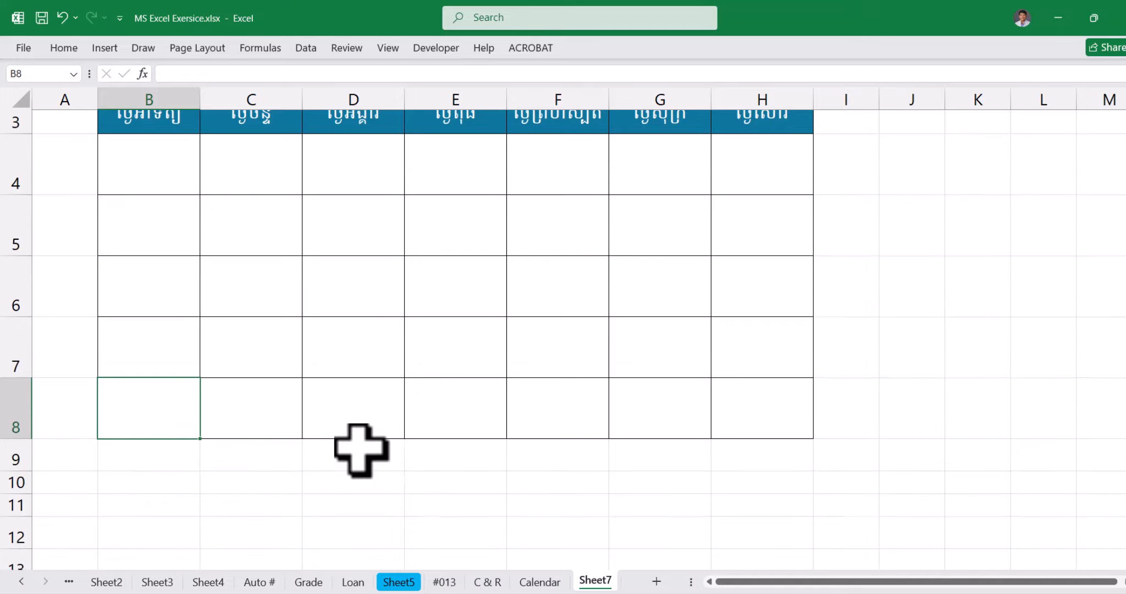
pyautogui.moveTo(16, 347); pyautogui.dragTo(12, 395)
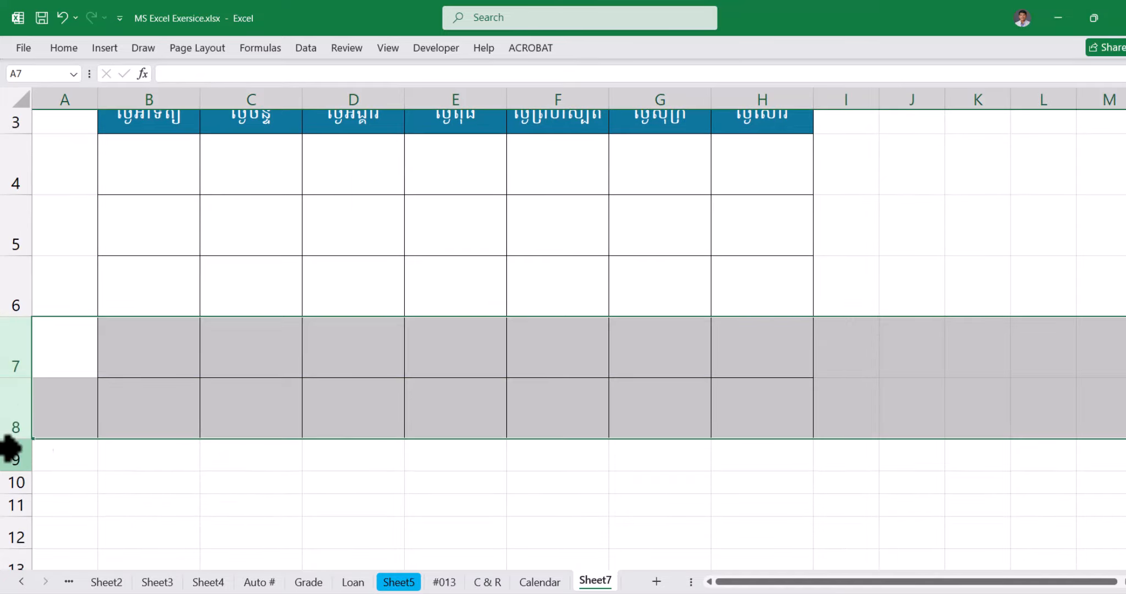
pyautogui.moveTo(20, 352); pyautogui.dragTo(22, 443)
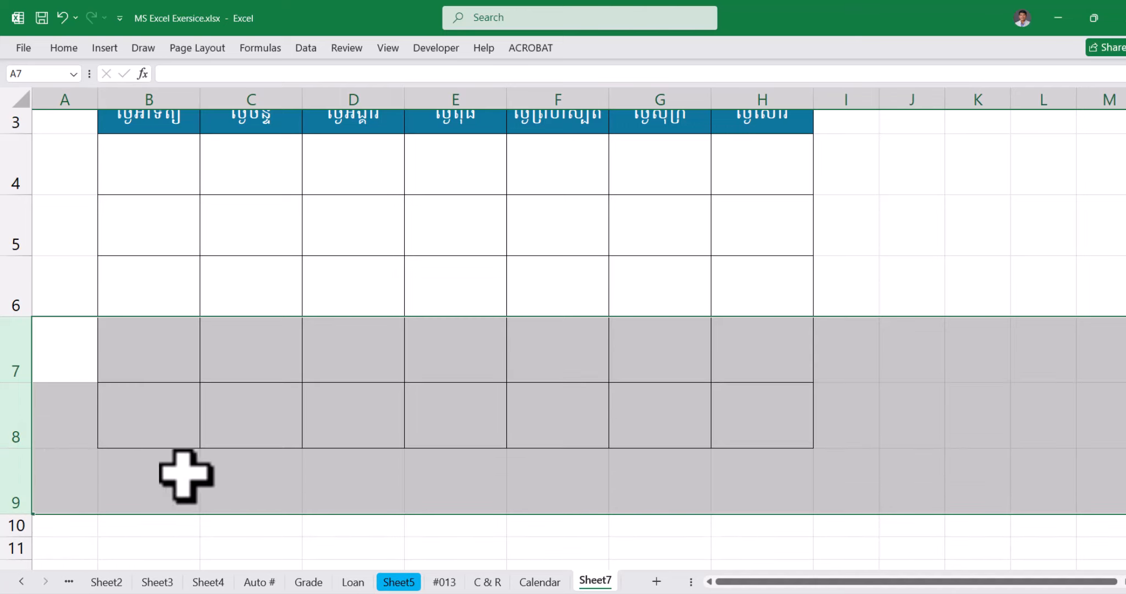
# Apply all borders to cells B9:H9 to extend the calendar grid by one week row.
pyautogui.moveTo(166, 486); pyautogui.dragTo(767, 474)
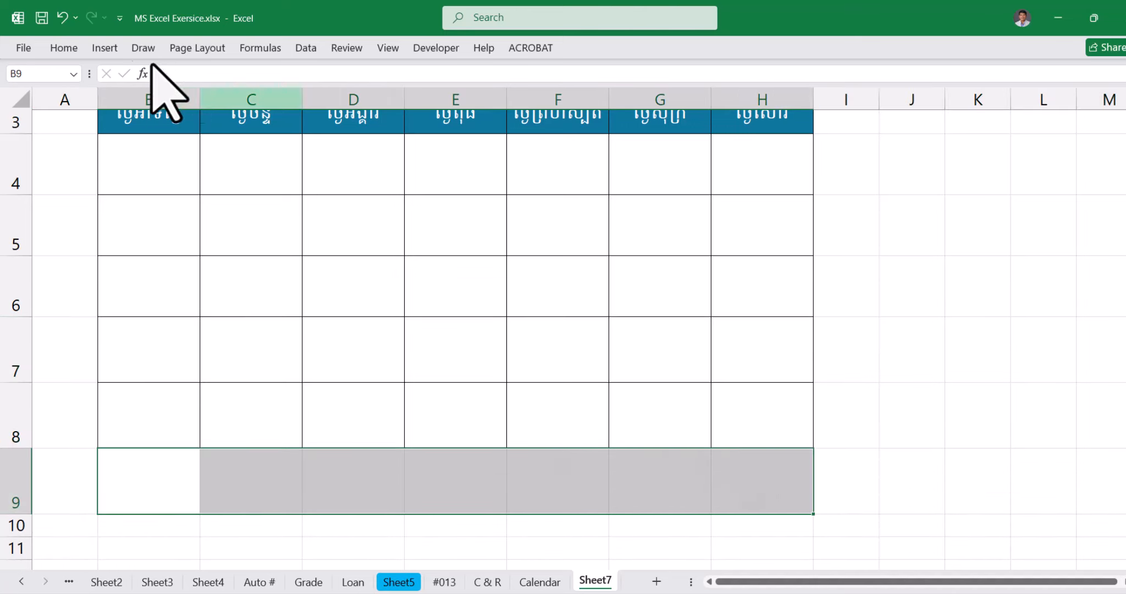
pyautogui.click(103, 47)
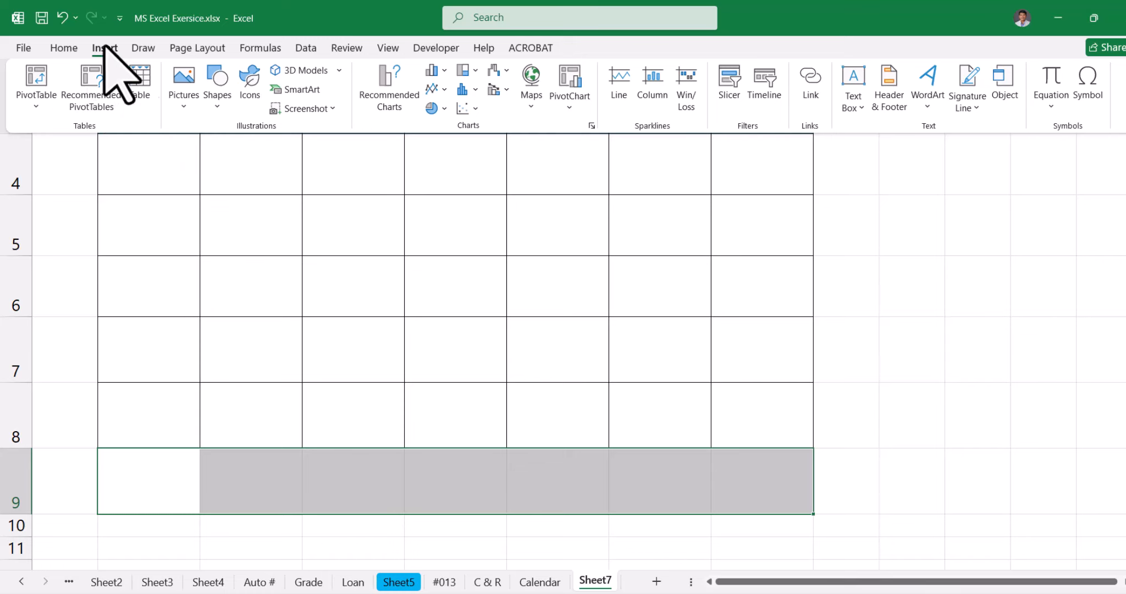
pyautogui.click(64, 48)
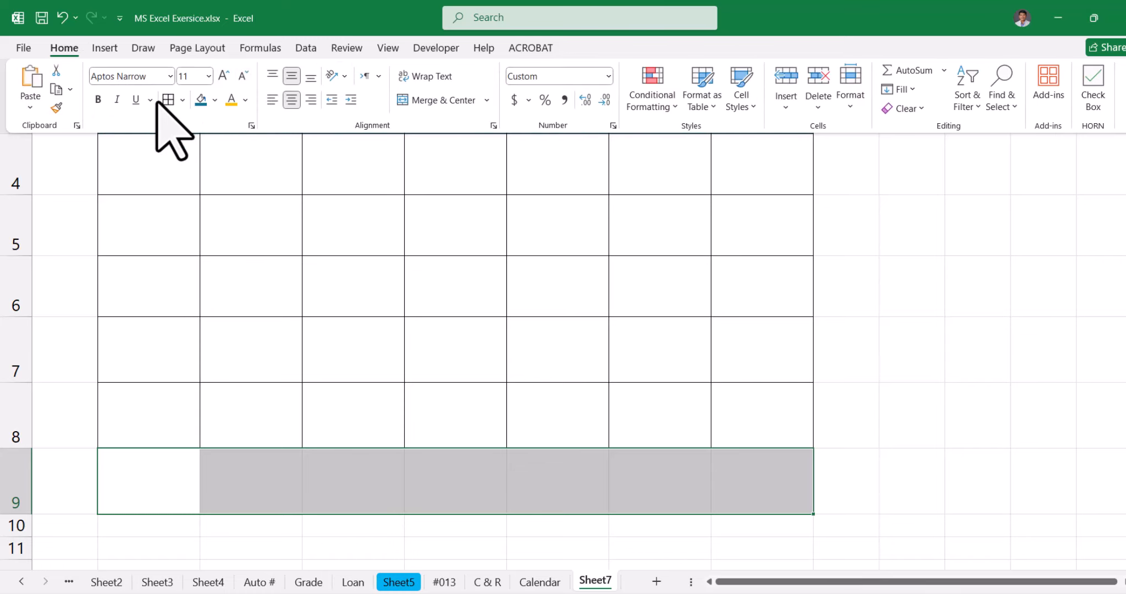
pyautogui.click(240, 175)
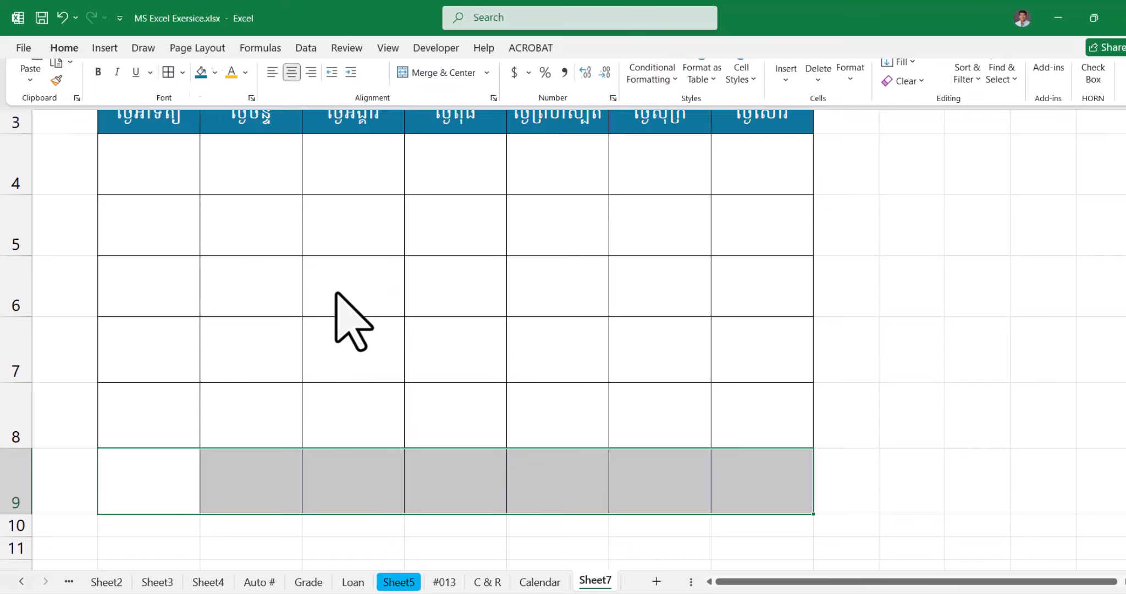
pyautogui.click(746, 486)
pyautogui.scroll(1, 422, 474)
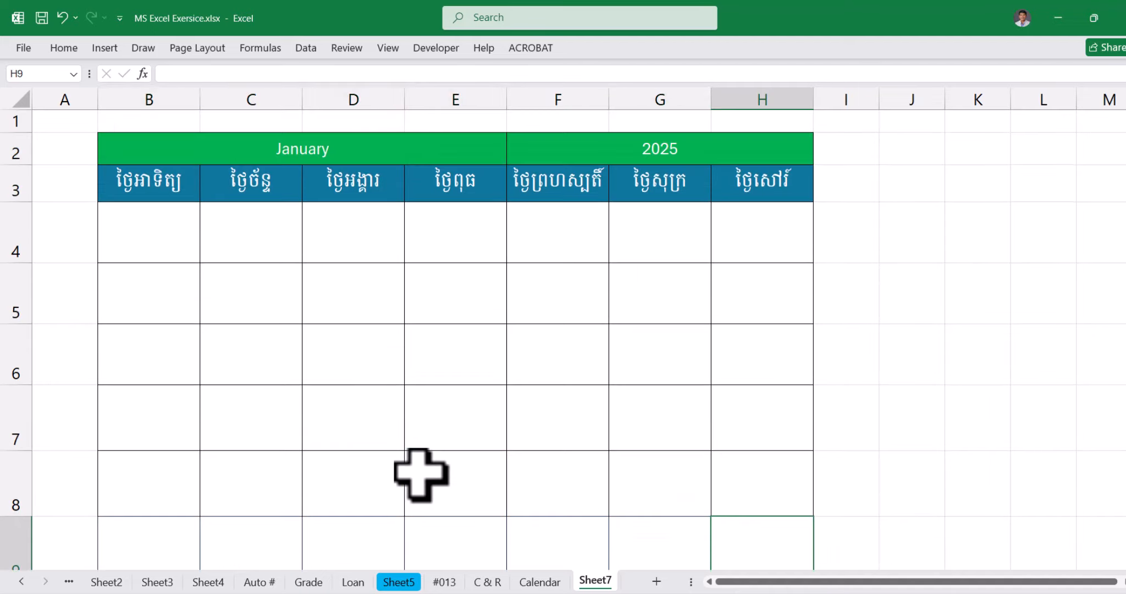
pyautogui.scroll(-1, 286, 393)
pyautogui.scroll(2, 289, 405)
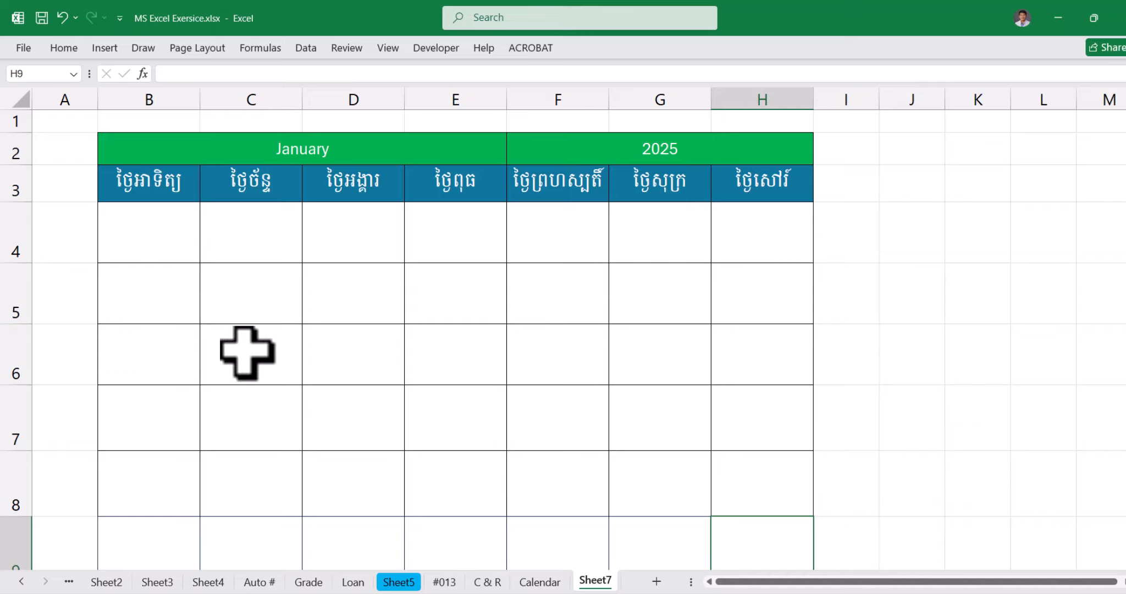
# Start a SEQUENCE formula in cell B4 with 6 rows and 7 columns.
pyautogui.click(173, 227)
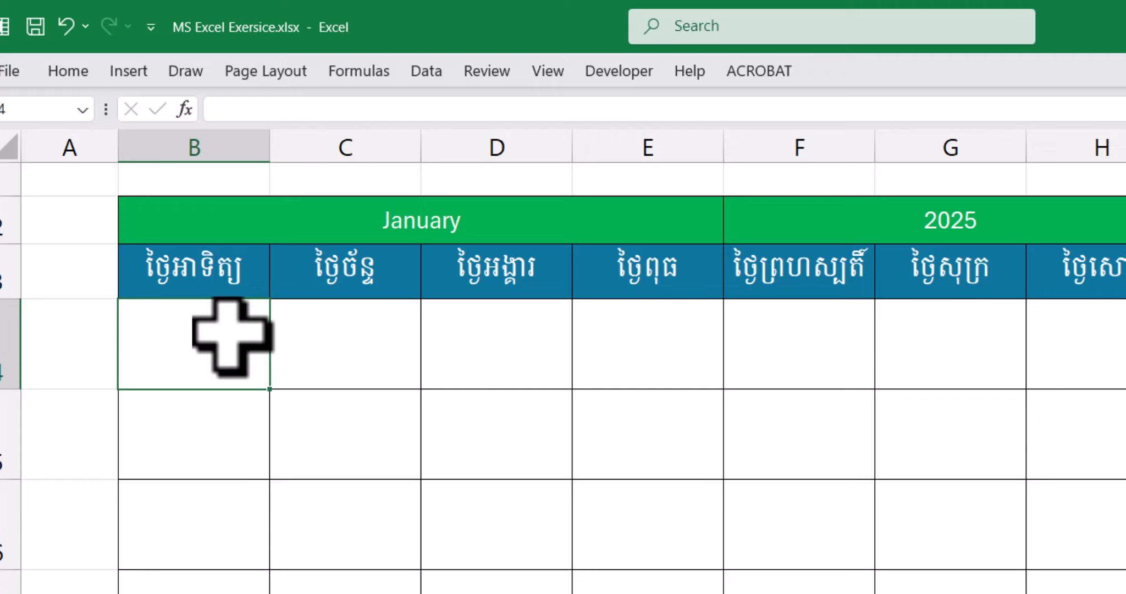
pyautogui.write('=s')
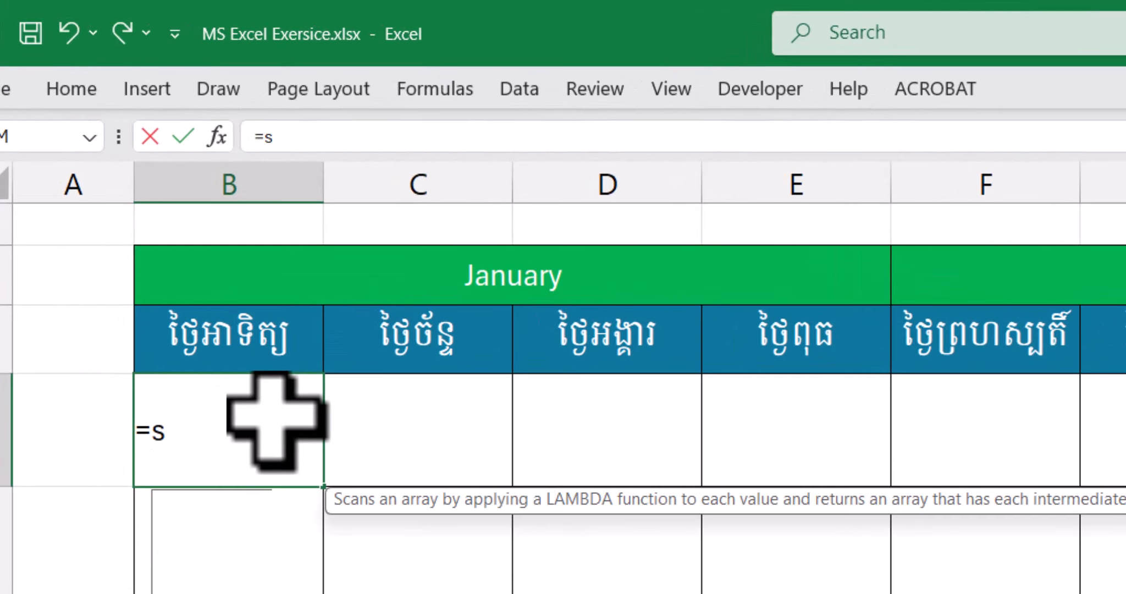
pyautogui.write('eq')
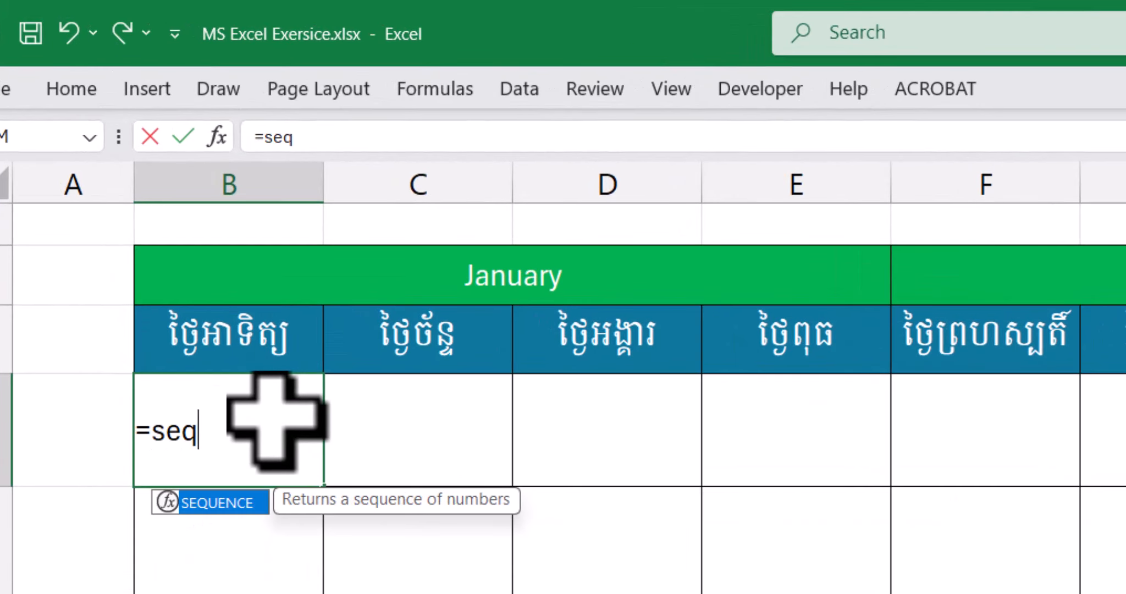
pyautogui.press('Tab')
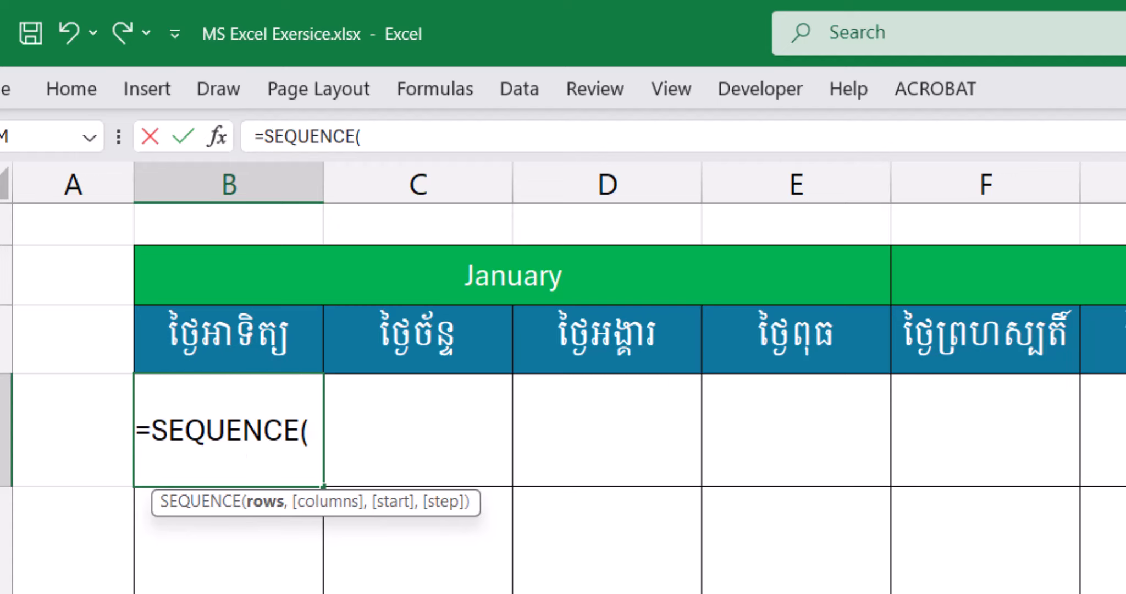
pyautogui.write('6')
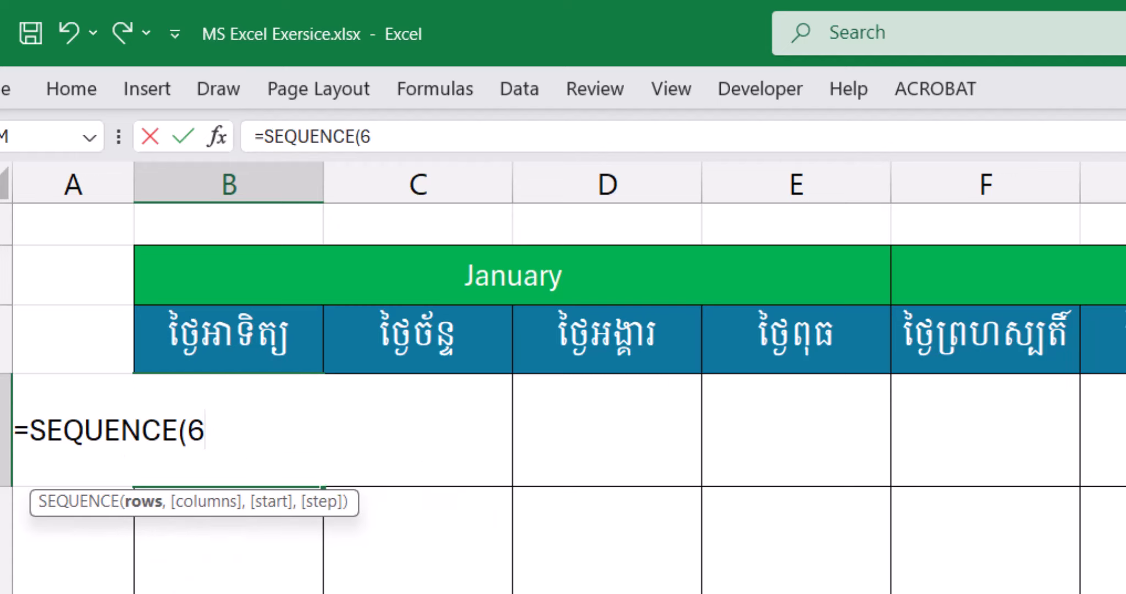
pyautogui.write(',')
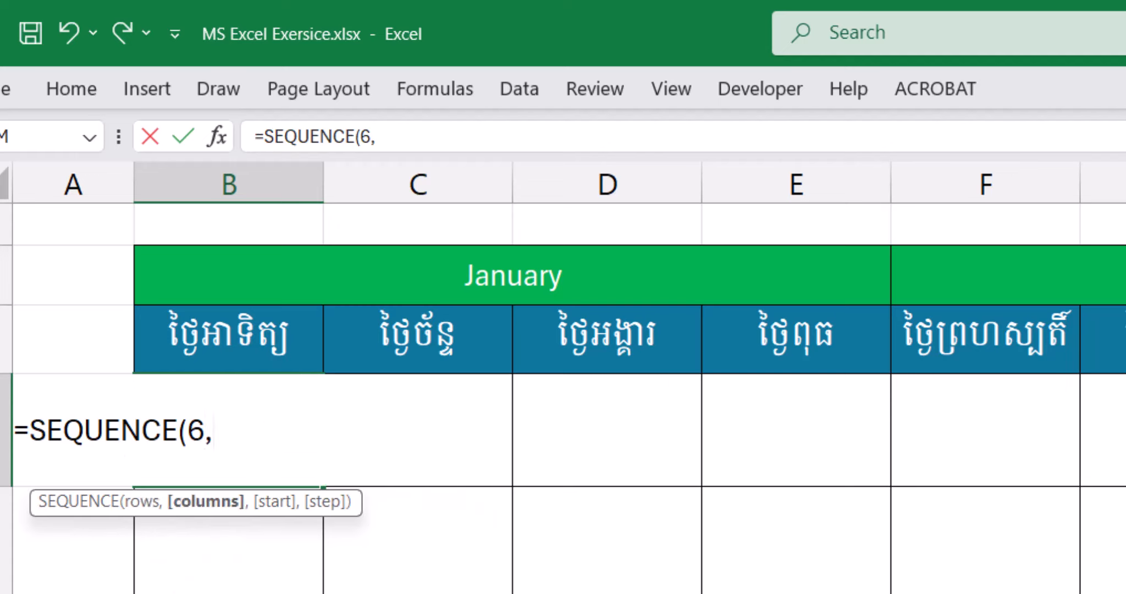
pyautogui.write('7,')
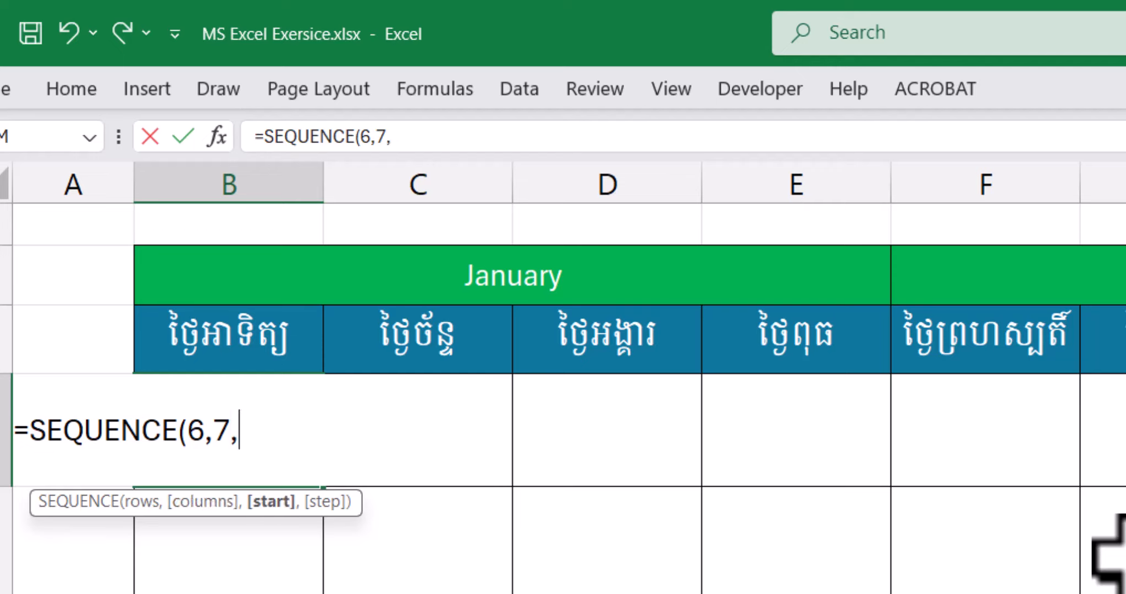
# Enter DATEVALUE(B2&F2) as the start argument of the SEQUENCE formula, joining the month and year cells.
pyautogui.write('DATV')
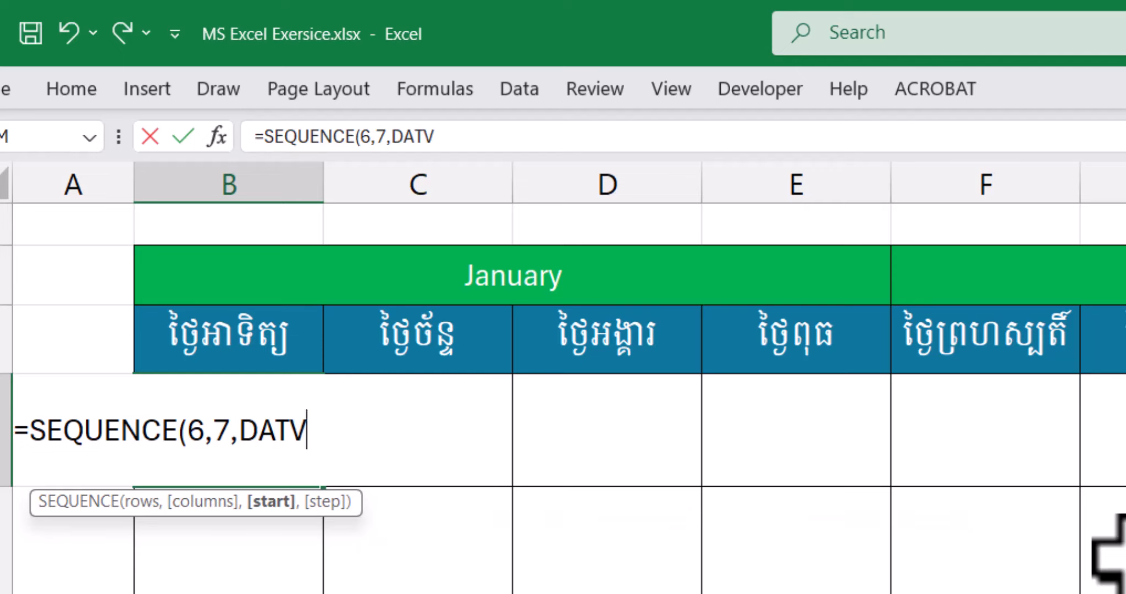
pyautogui.write('A')
pyautogui.press('BackSpace')
pyautogui.press('BackSpace')
pyautogui.write('E')
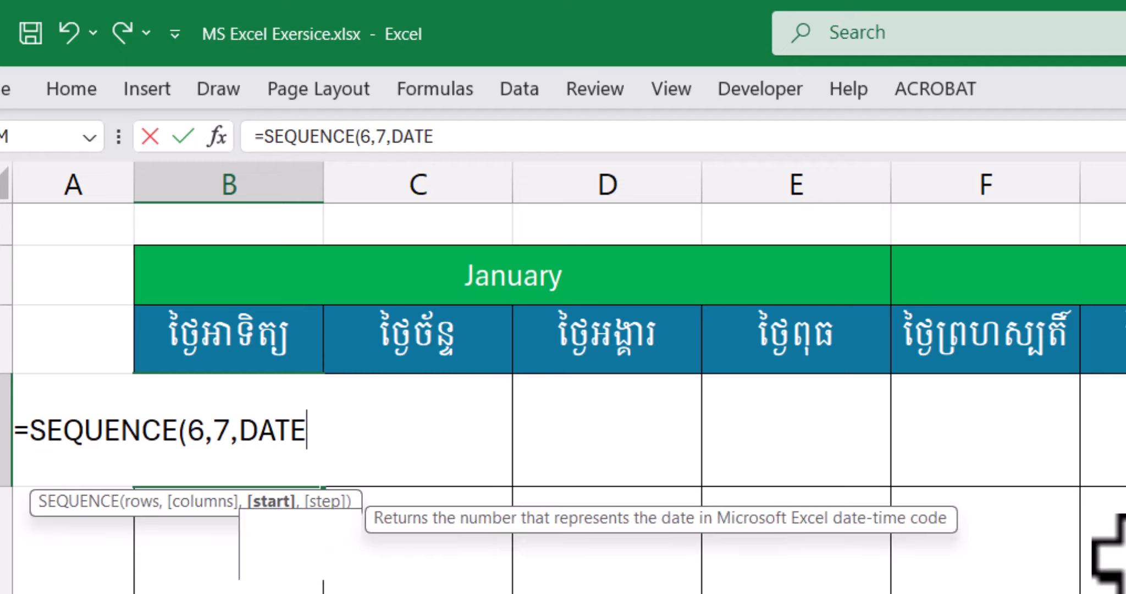
pyautogui.press('Down')
pyautogui.press('Tab')
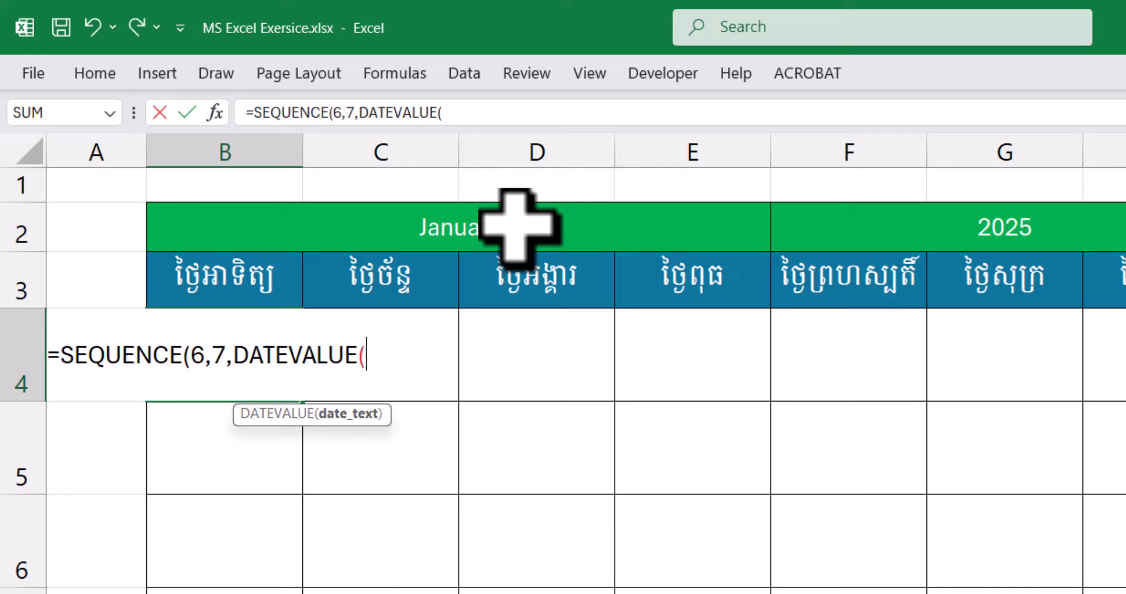
pyautogui.click(517, 226)
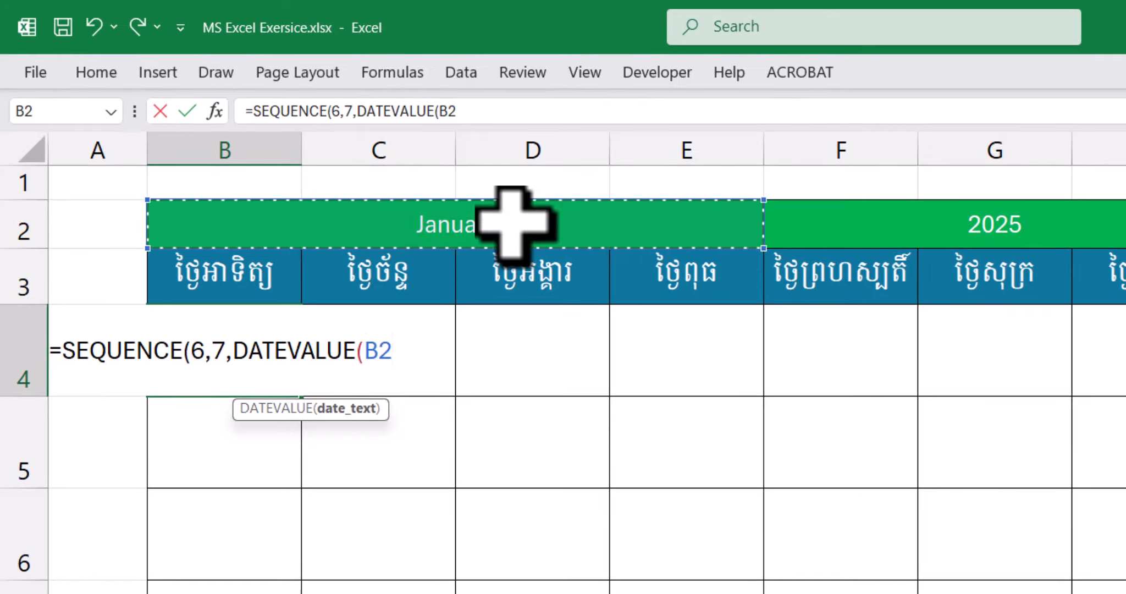
pyautogui.write('&')
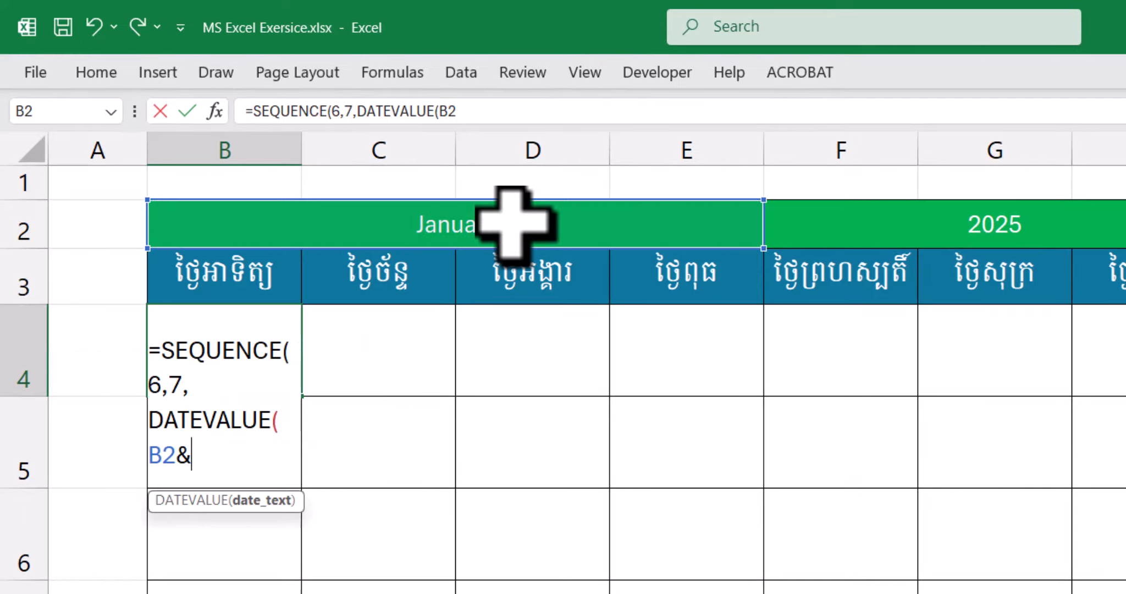
pyautogui.click(960, 227)
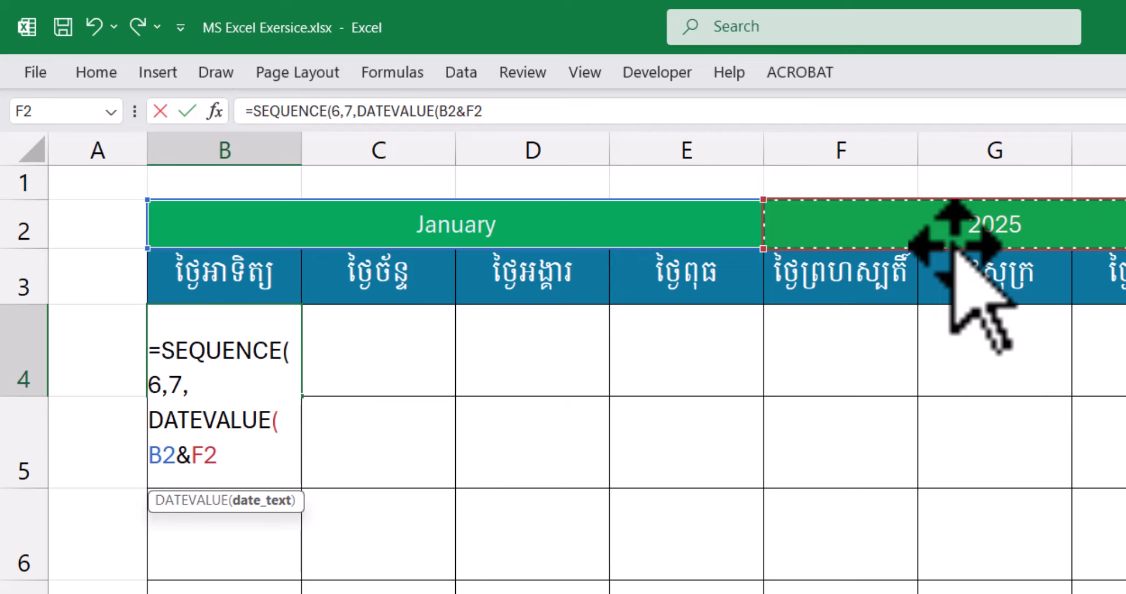
pyautogui.write(')')
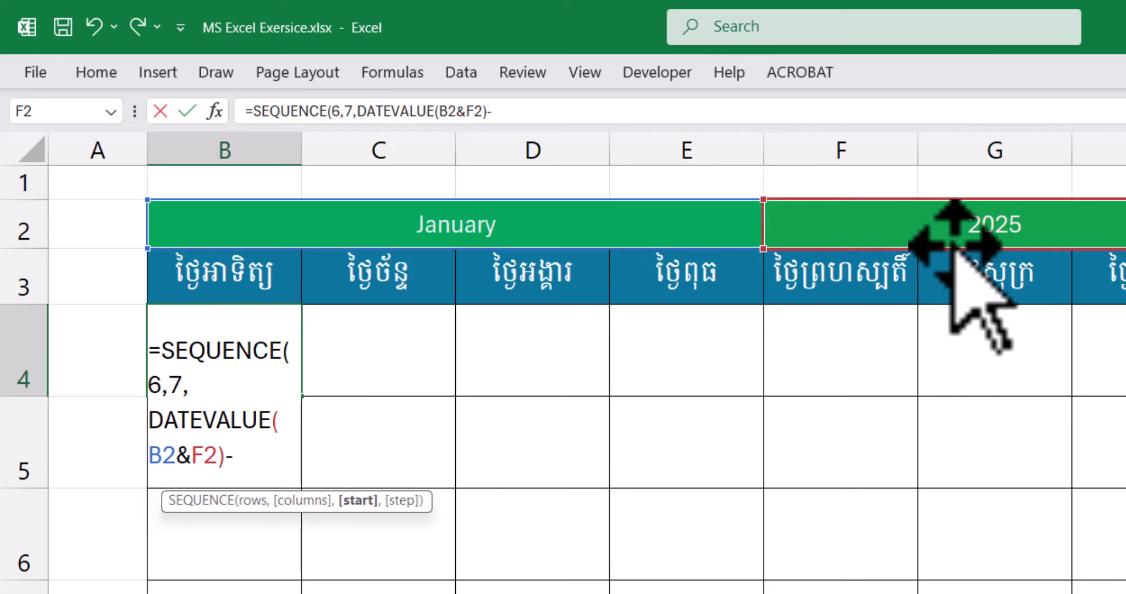
# Subtract WEEKDAY(DATEVALUE(B2&F2)) from the DATEVALUE start argument of the SEQUENCE formula in B4.
pyautogui.write('-week')
pyautogui.press('Tab')
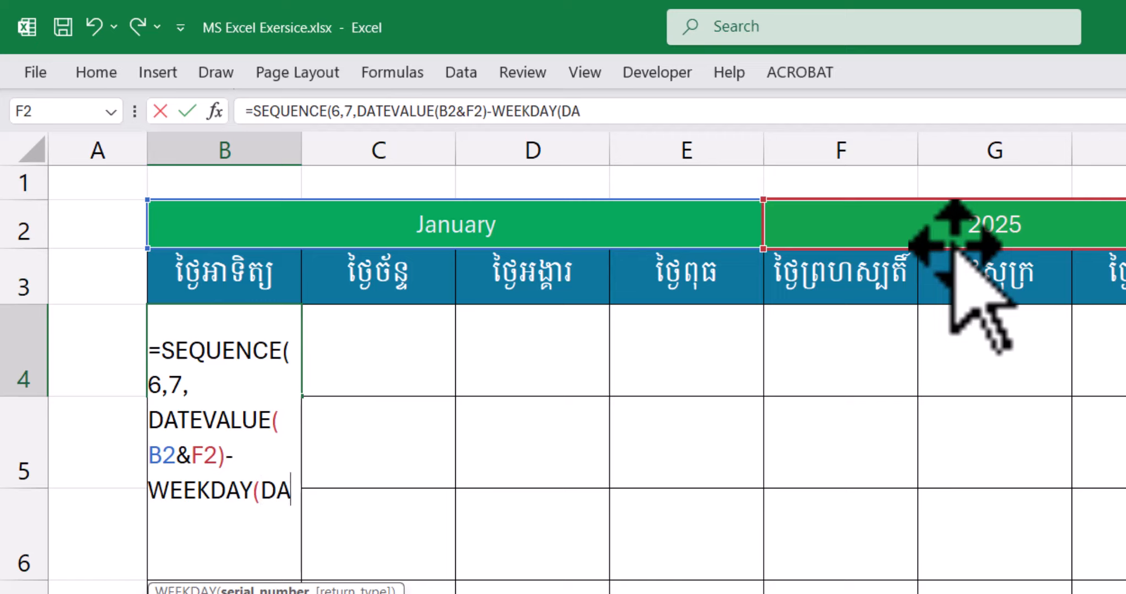
pyautogui.write('DATEV')
pyautogui.press('Tab')
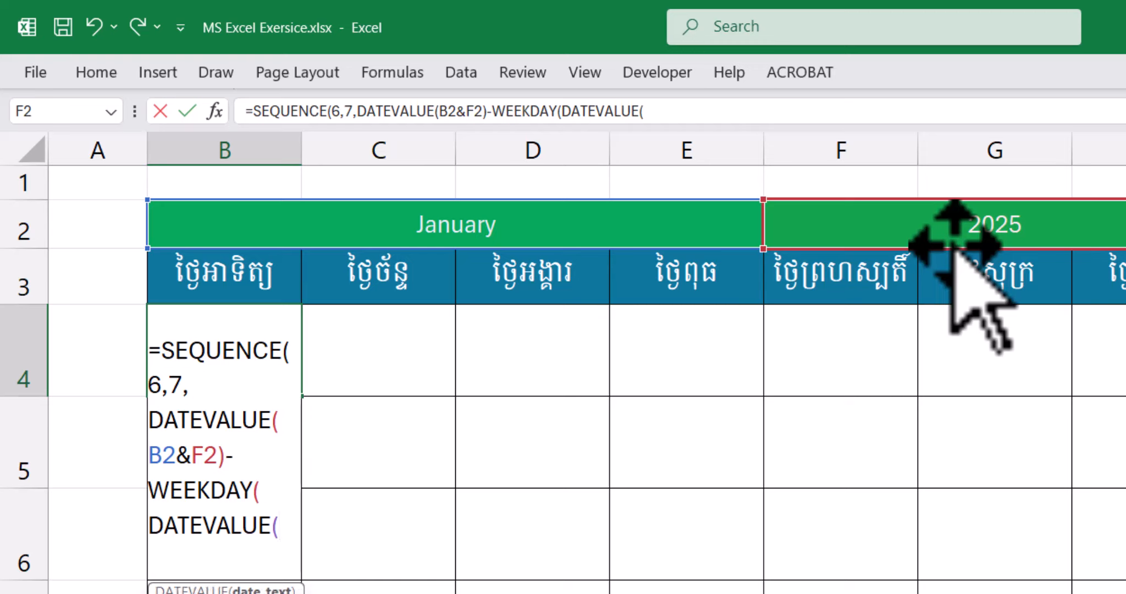
pyautogui.click(533, 237)
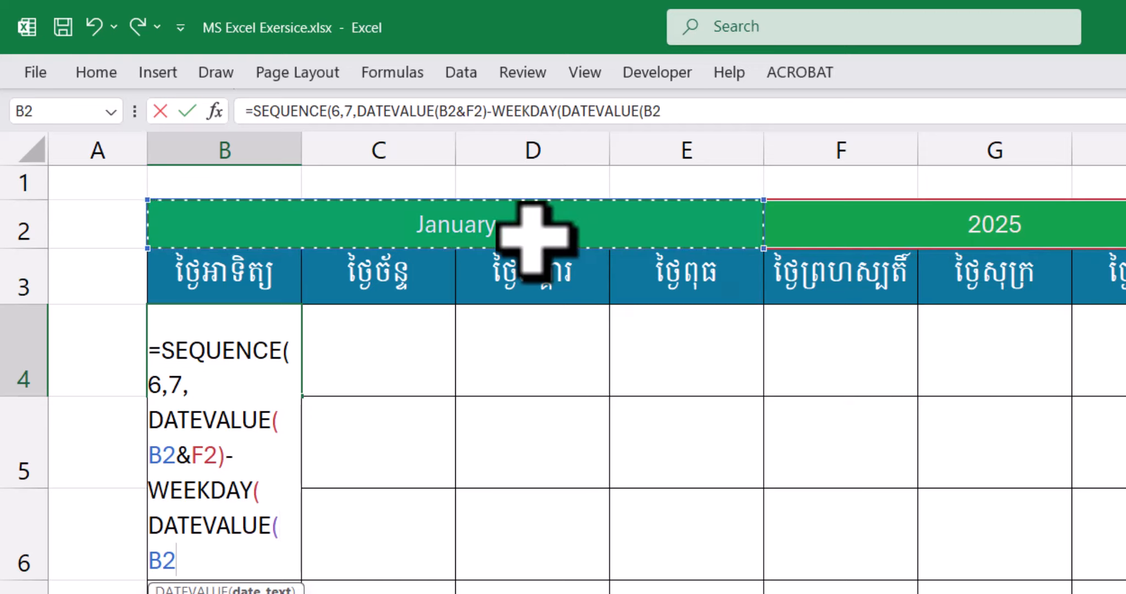
pyautogui.write('&')
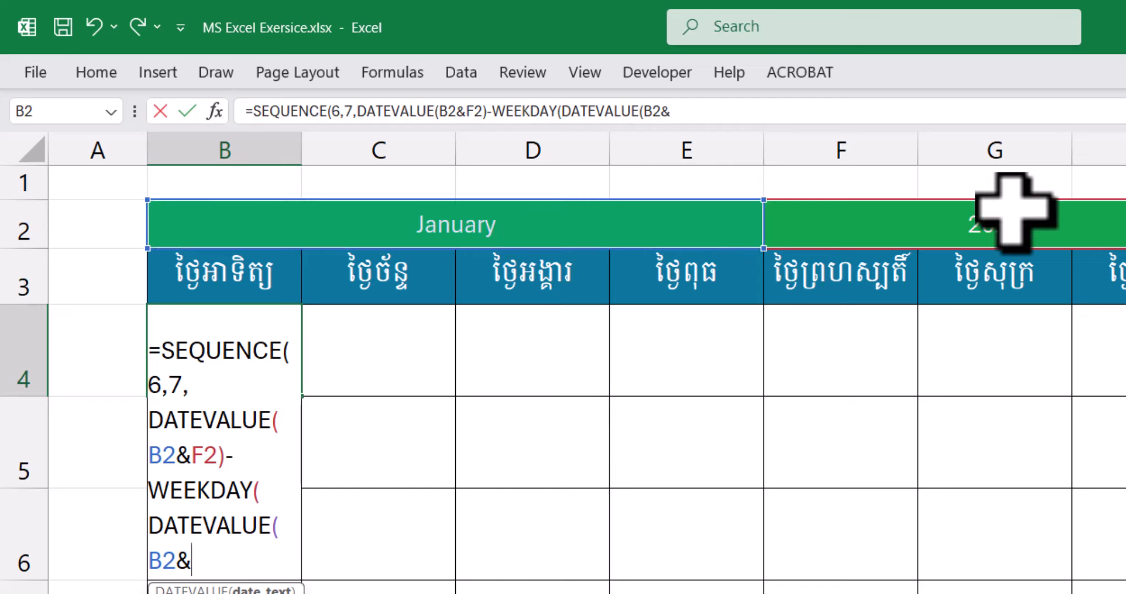
pyautogui.click(1037, 224)
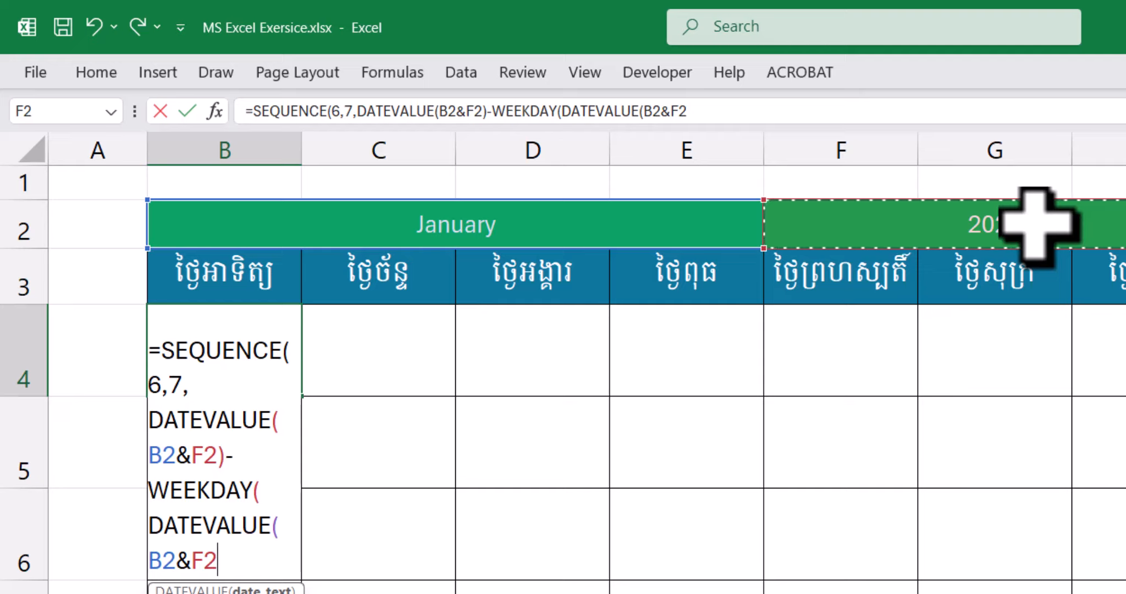
pyautogui.write('))')
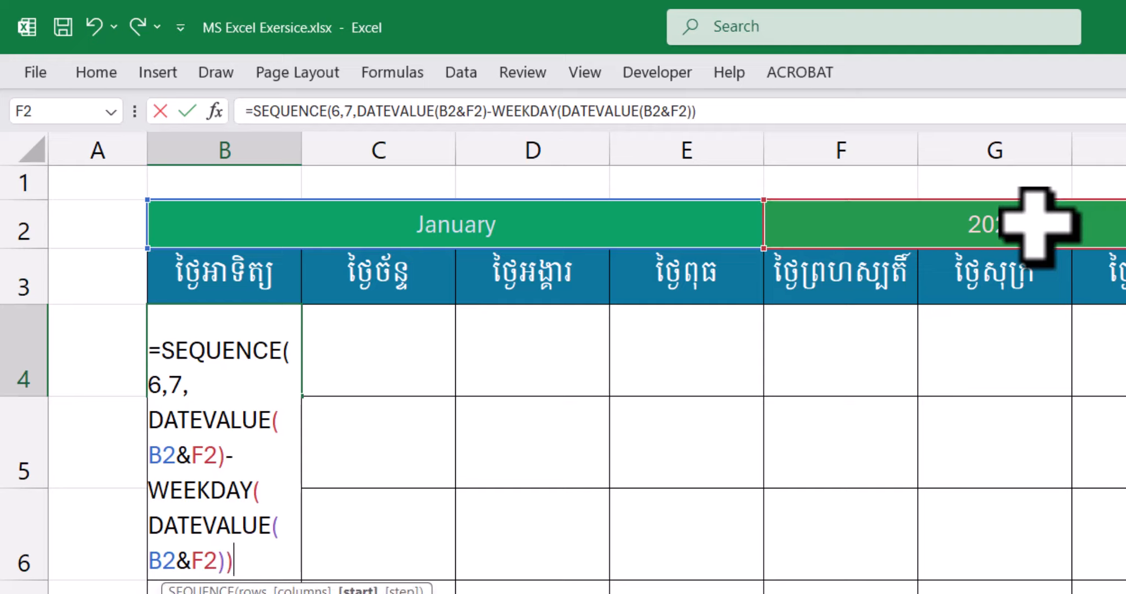
# Close and commit the SEQUENCE formula in B4, accepting Excel's proposed correction of the parentheses.
pyautogui.write(')')
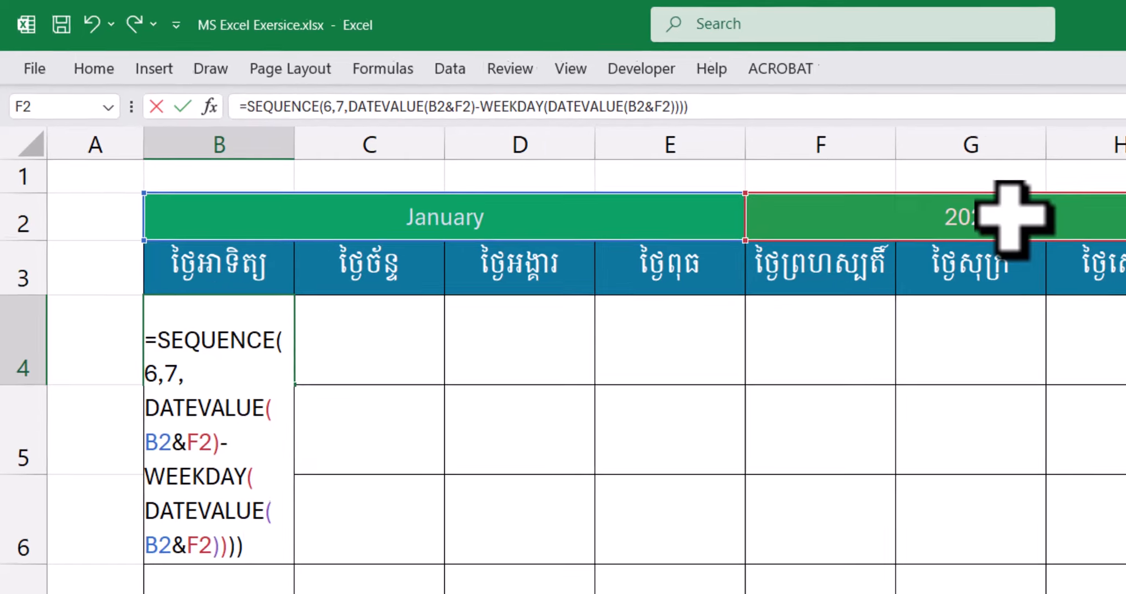
pyautogui.press('Return')
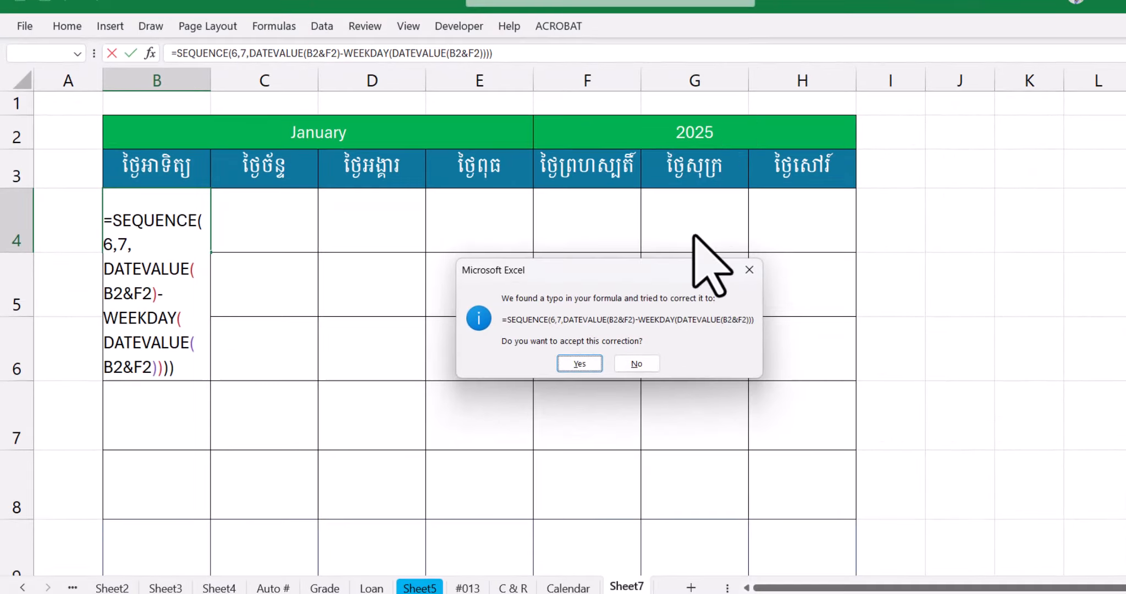
pyautogui.click(580, 364)
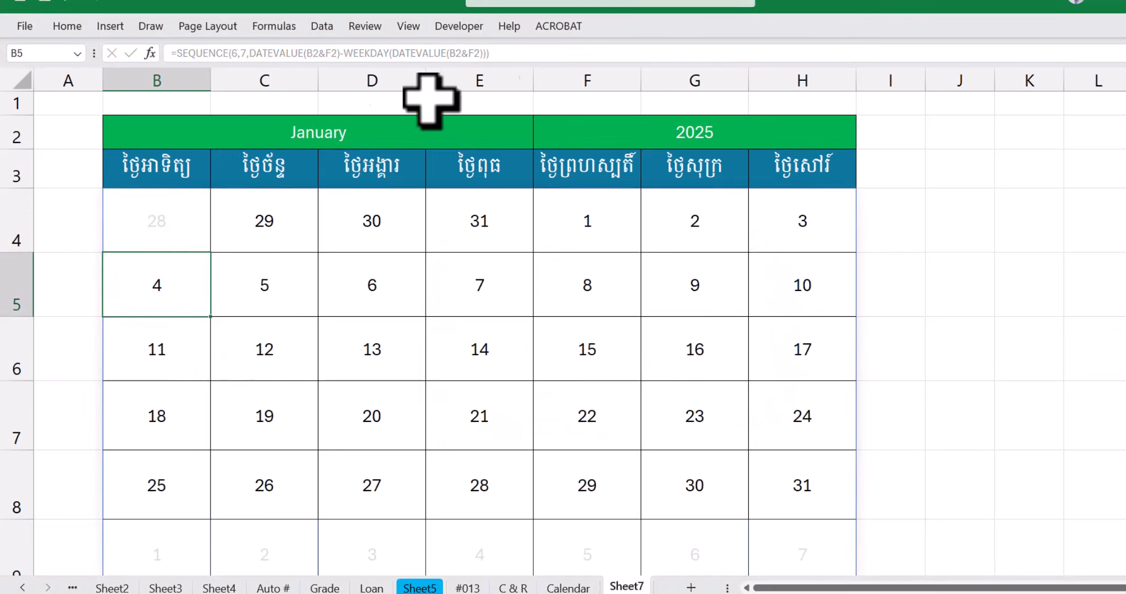
# Examine the generated dates across the calendar grid, from the first cell B4 to the last week row.
pyautogui.click(261, 241)
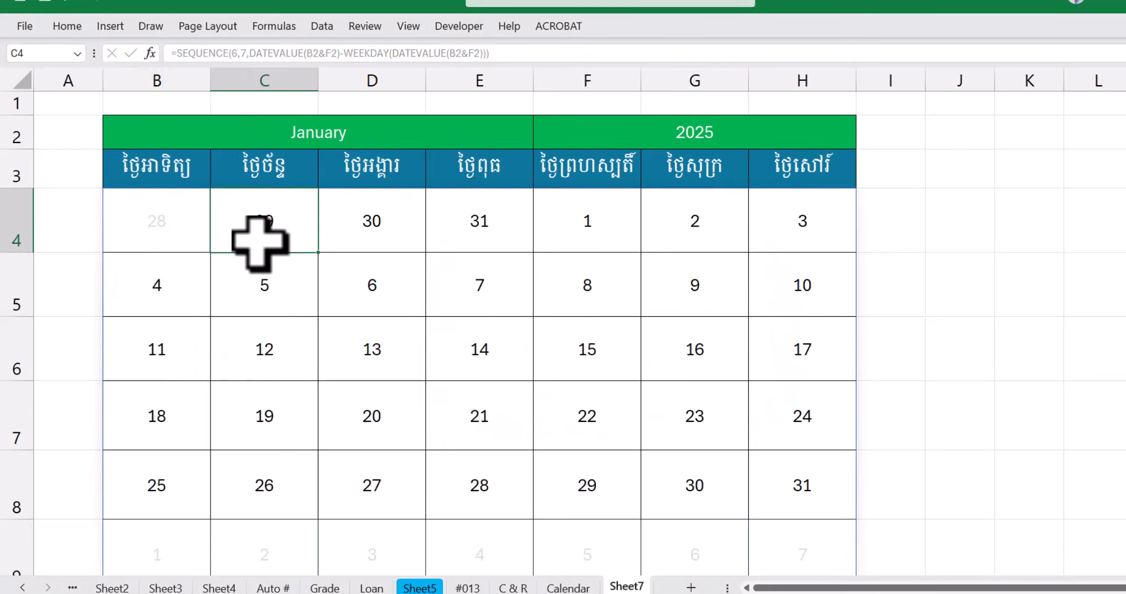
pyautogui.click(151, 239)
pyautogui.scroll(-1, 841, 352)
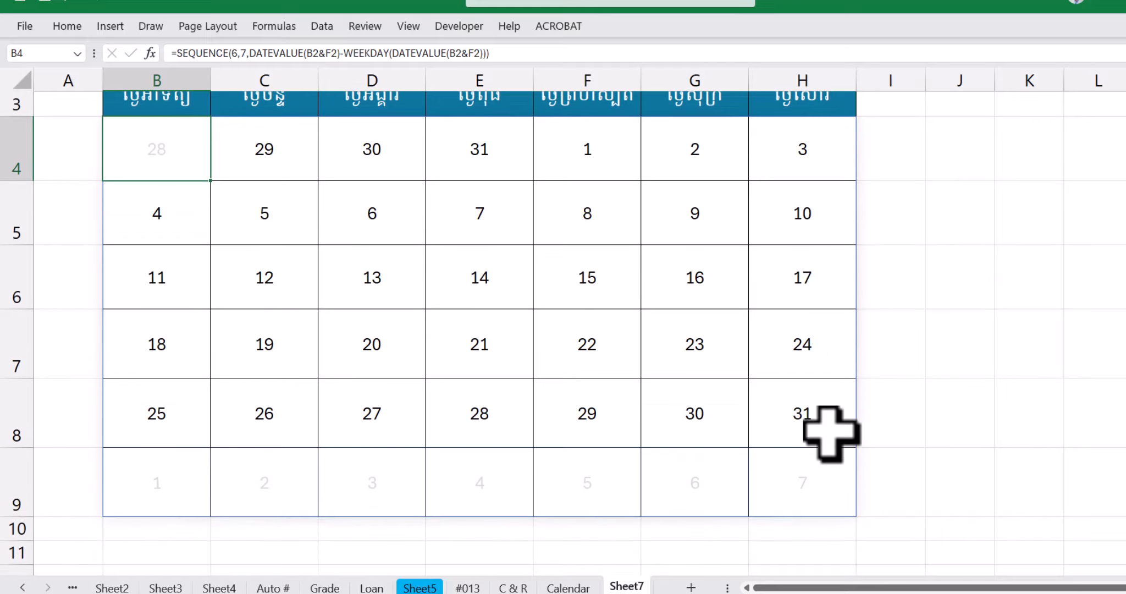
pyautogui.scroll(1, 714, 383)
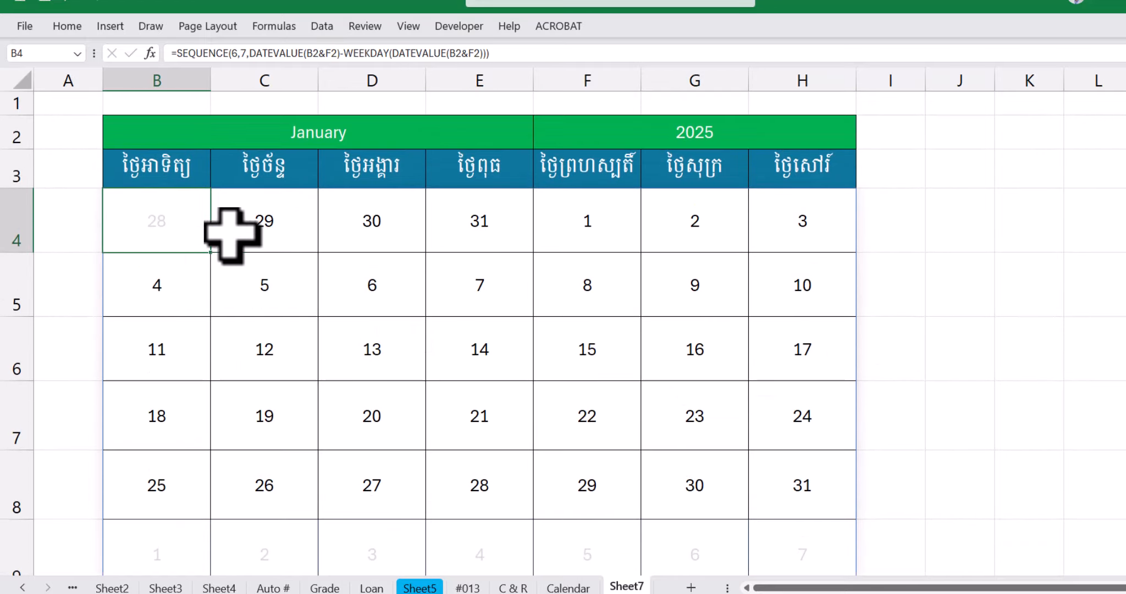
pyautogui.click(809, 492)
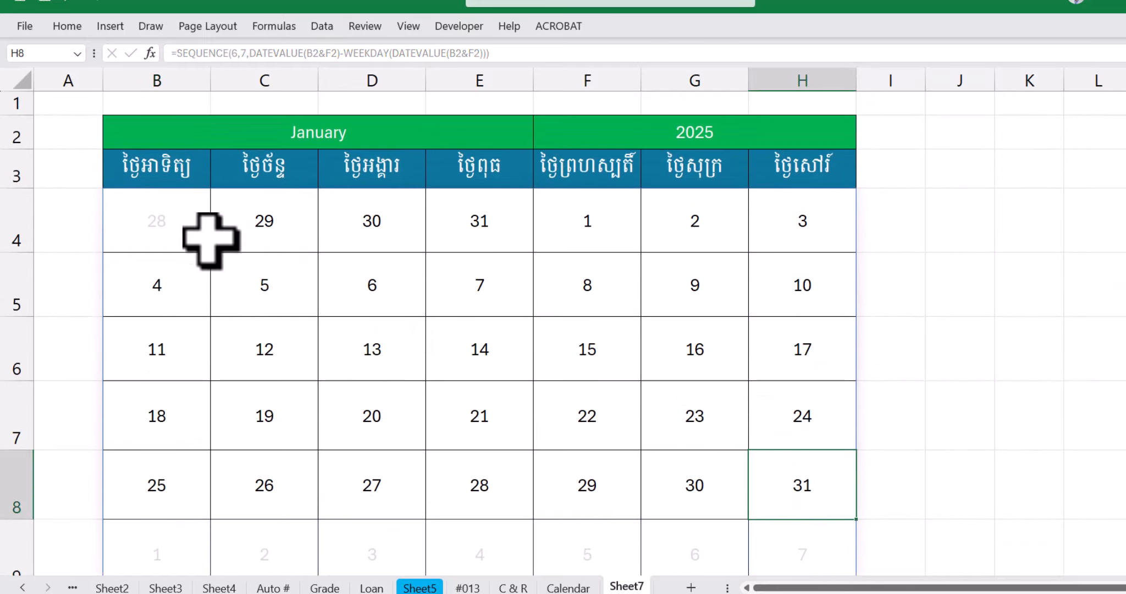
pyautogui.click(161, 221)
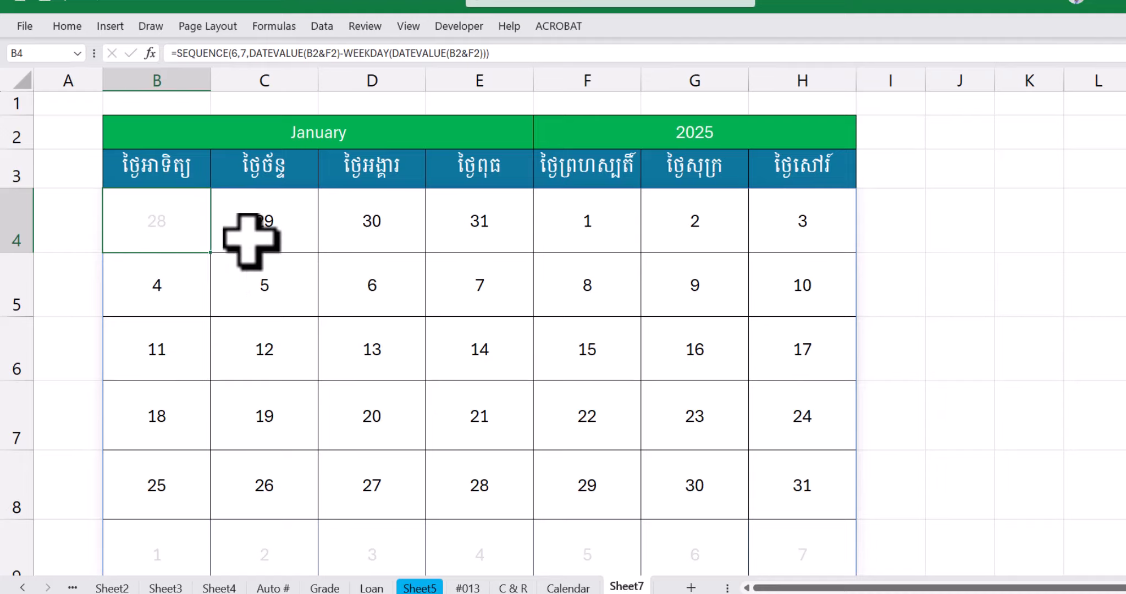
pyautogui.click(67, 26)
pyautogui.click(704, 94)
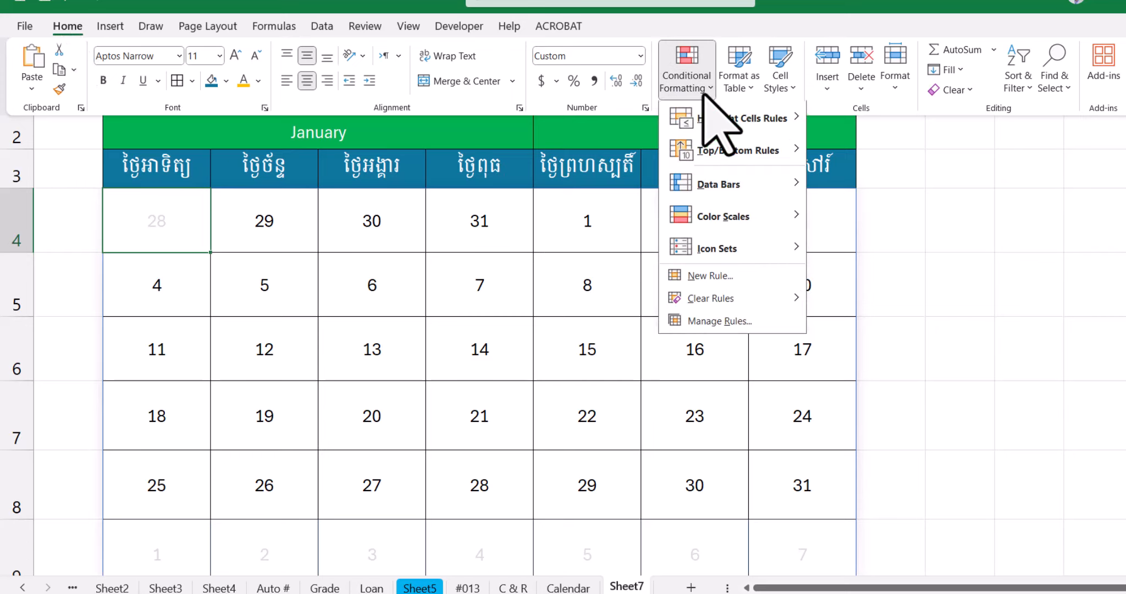
pyautogui.click(715, 277)
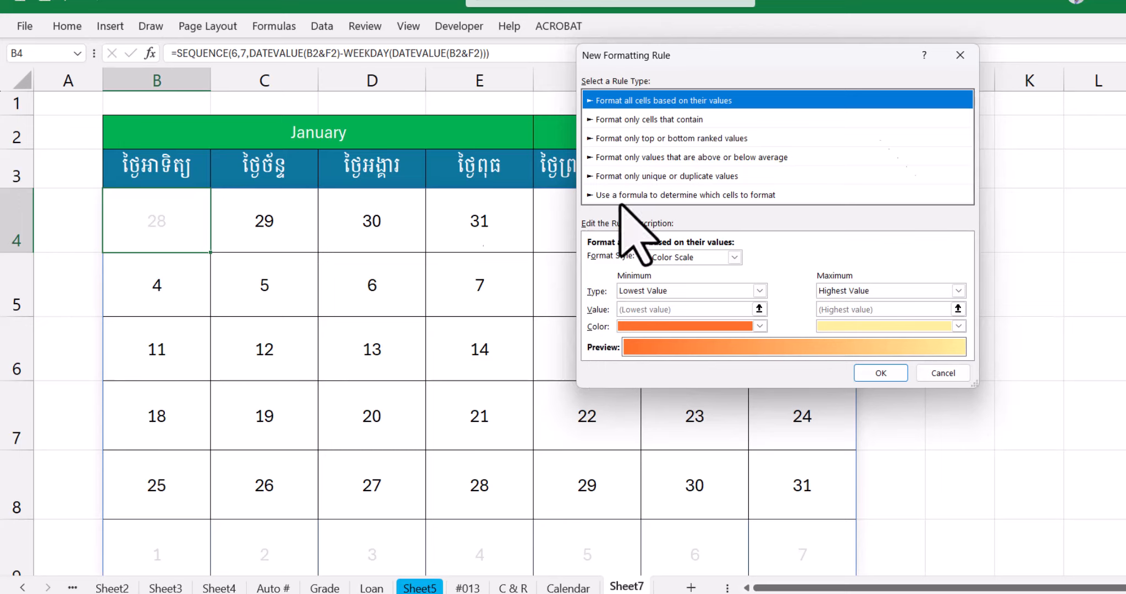
pyautogui.click(960, 55)
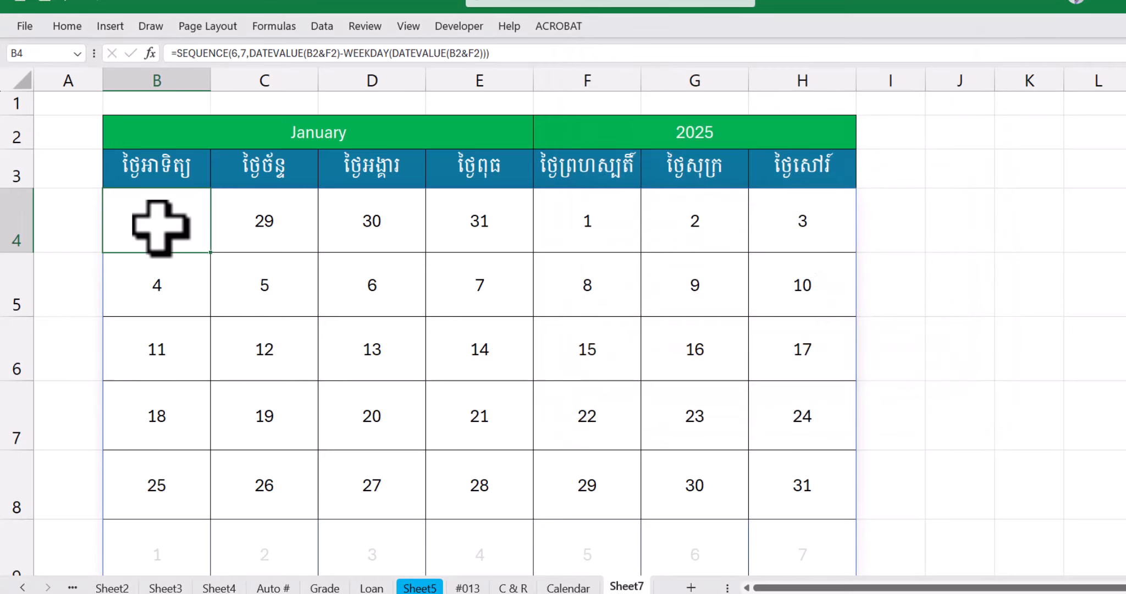
pyautogui.click(67, 25)
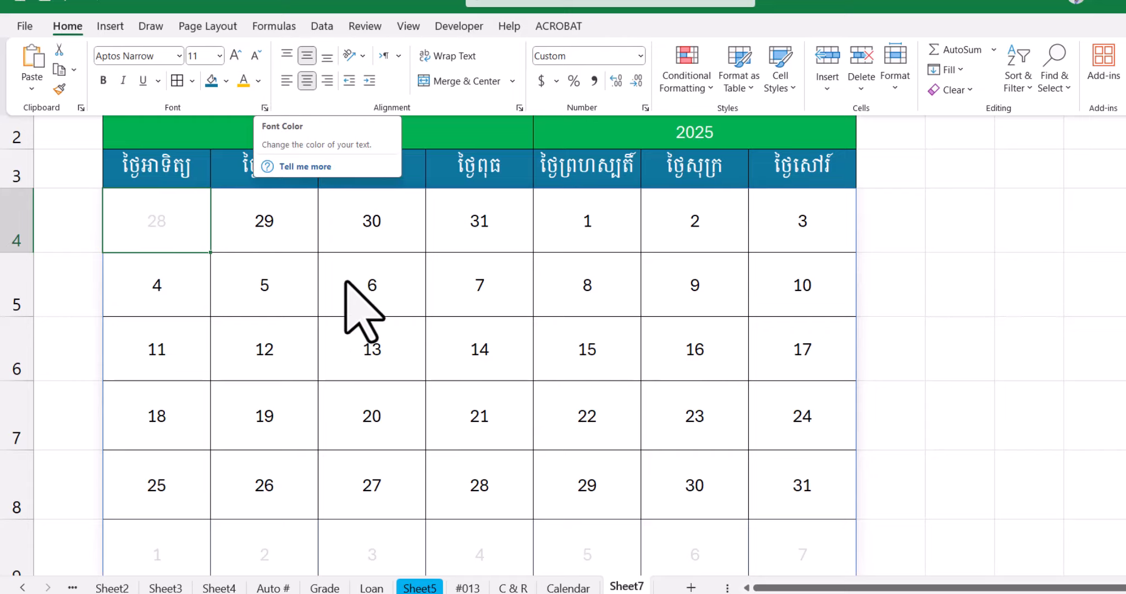
pyautogui.click(350, 353)
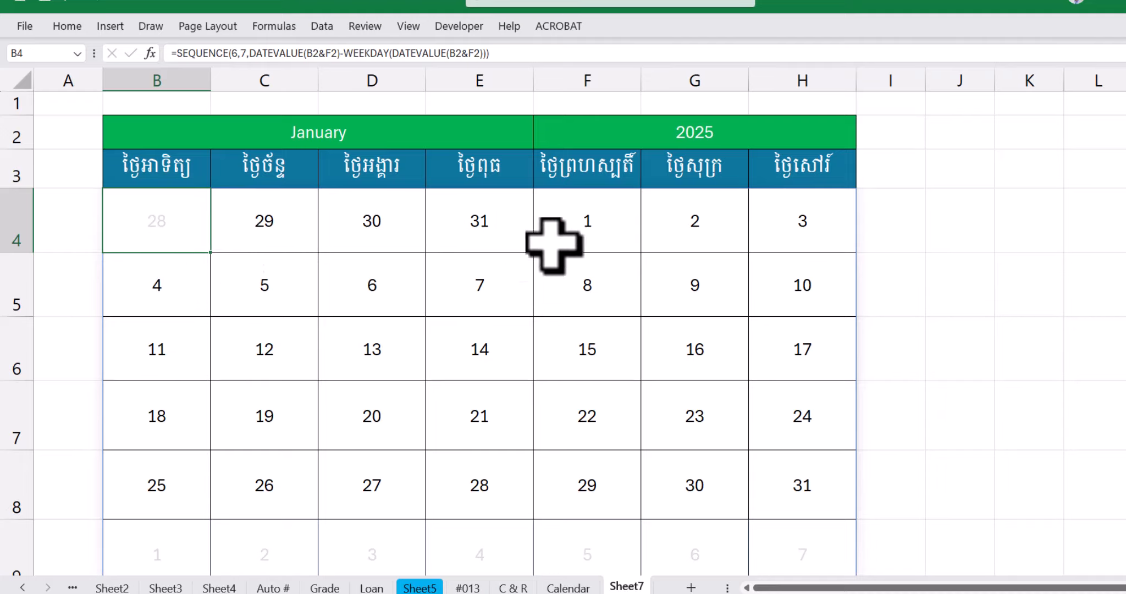
pyautogui.moveTo(502, 234); pyautogui.dragTo(264, 253)
pyautogui.click(500, 234)
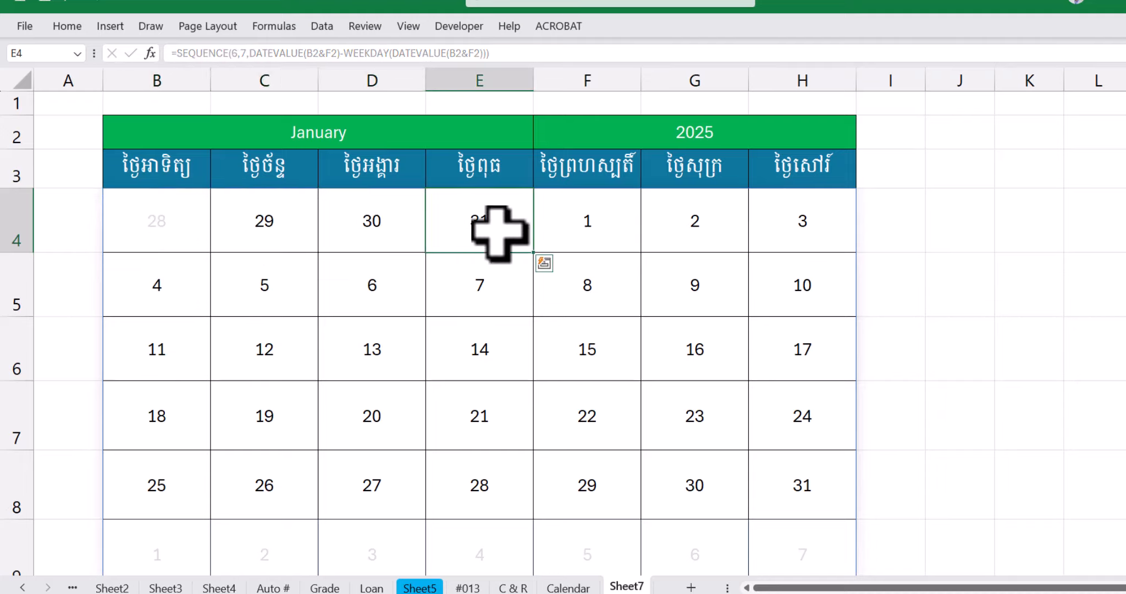
pyautogui.click(175, 240)
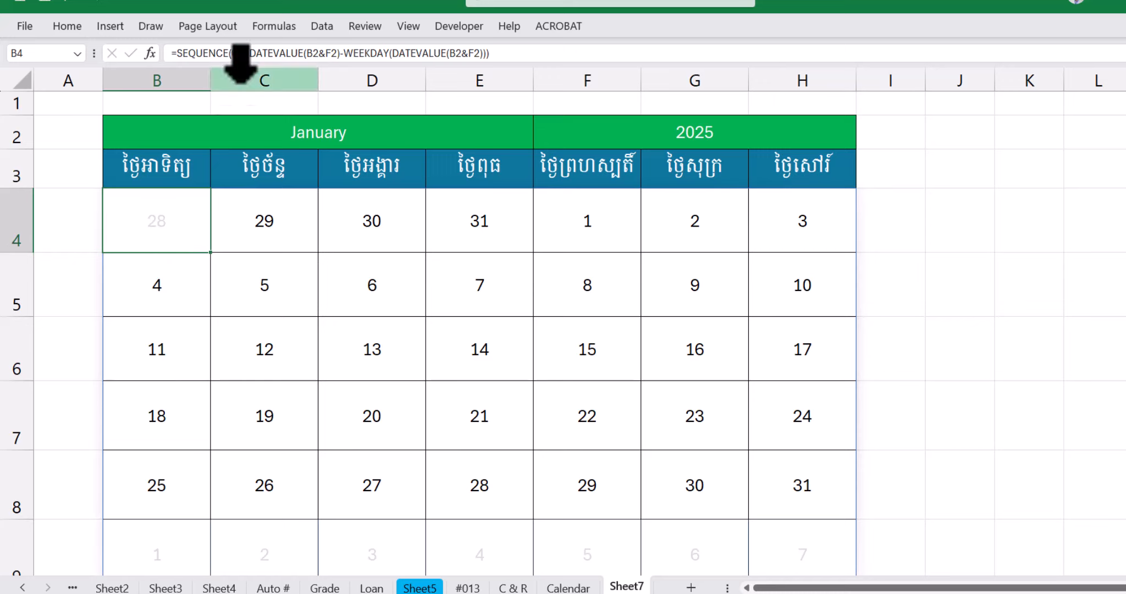
pyautogui.click(67, 26)
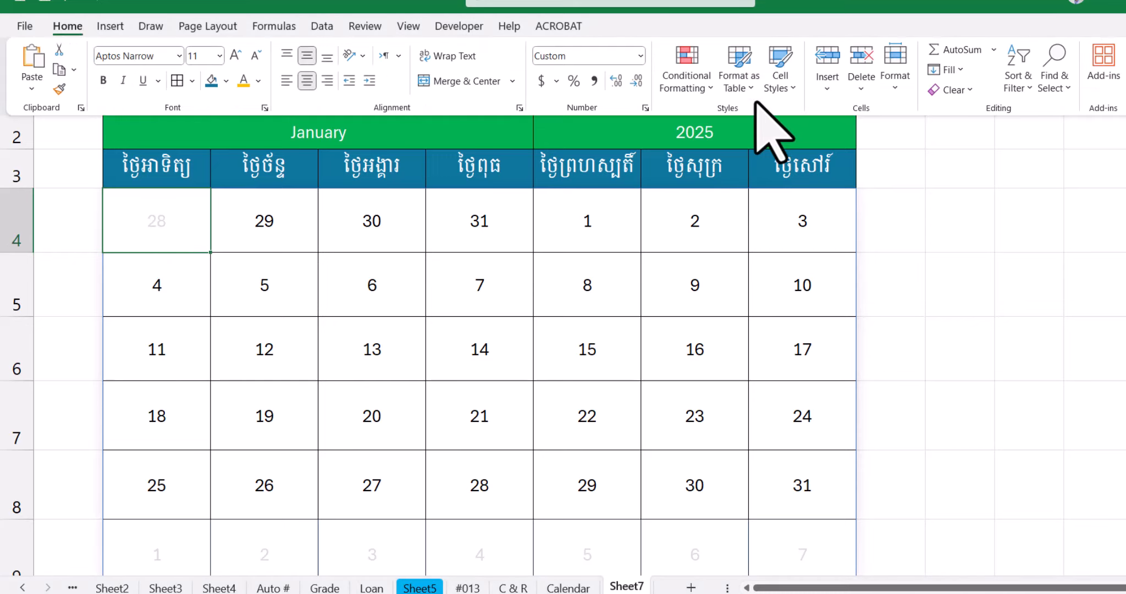
pyautogui.click(704, 91)
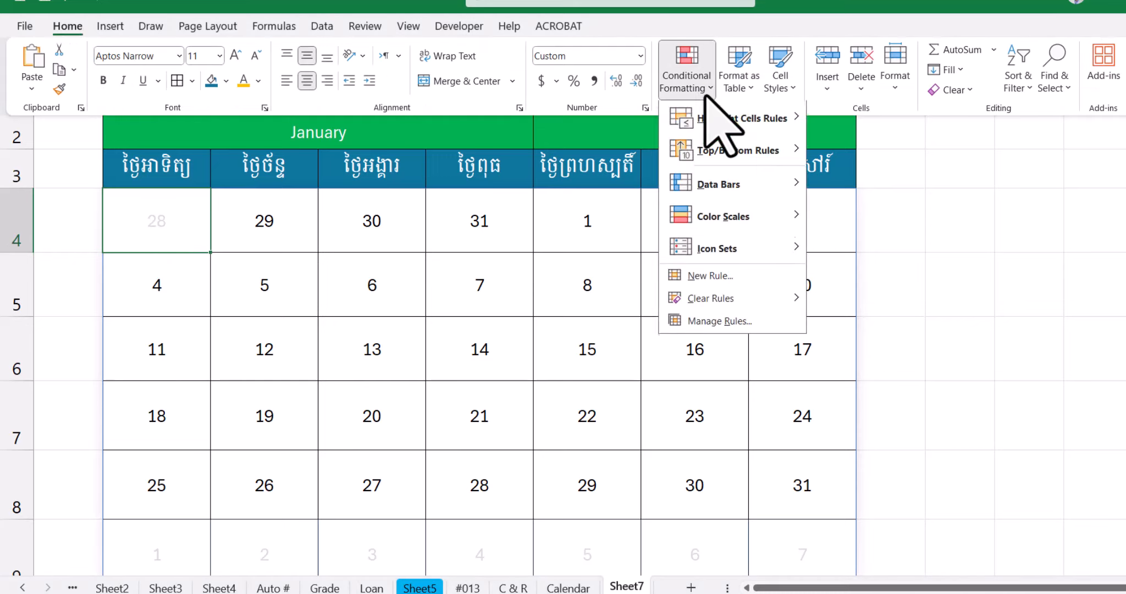
pyautogui.click(711, 279)
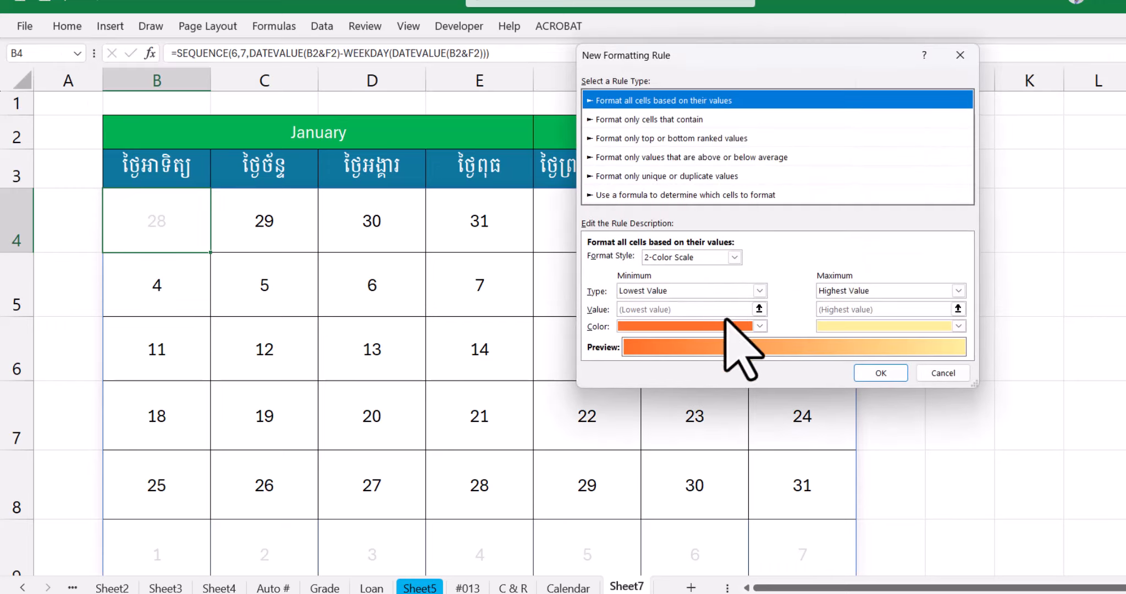
pyautogui.click(961, 55)
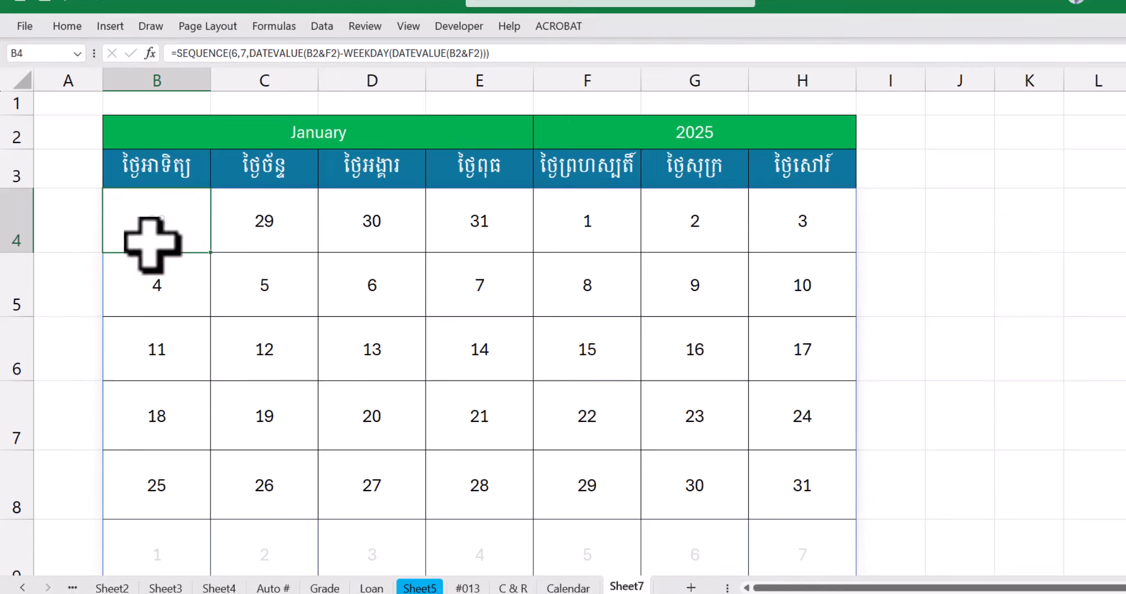
# Clear the existing conditional formatting rules from the entire sheet.
pyautogui.click(70, 26)
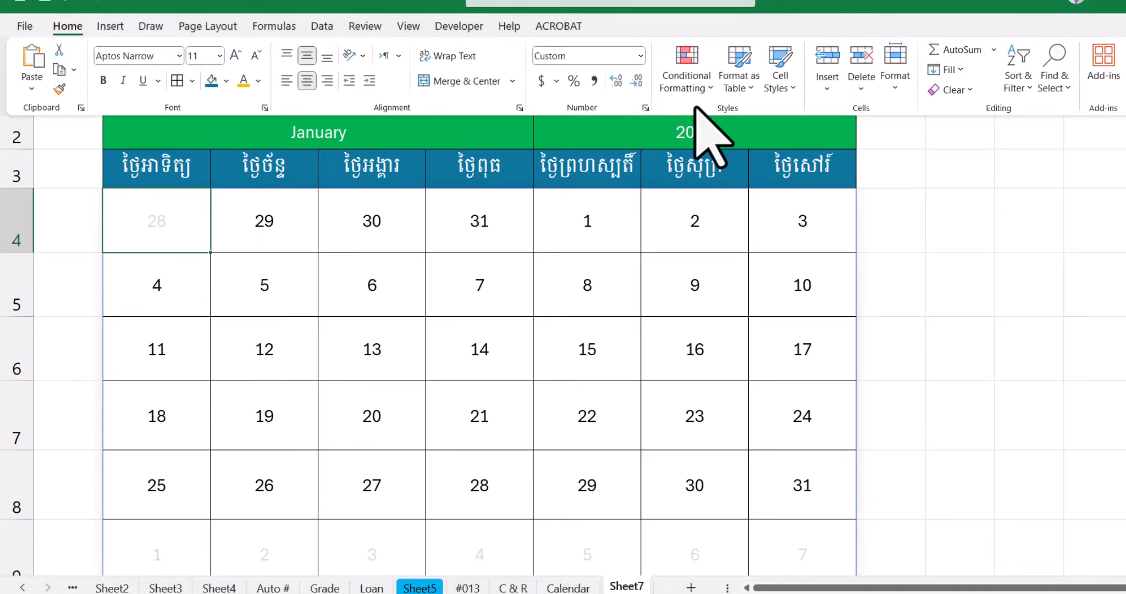
pyautogui.click(702, 81)
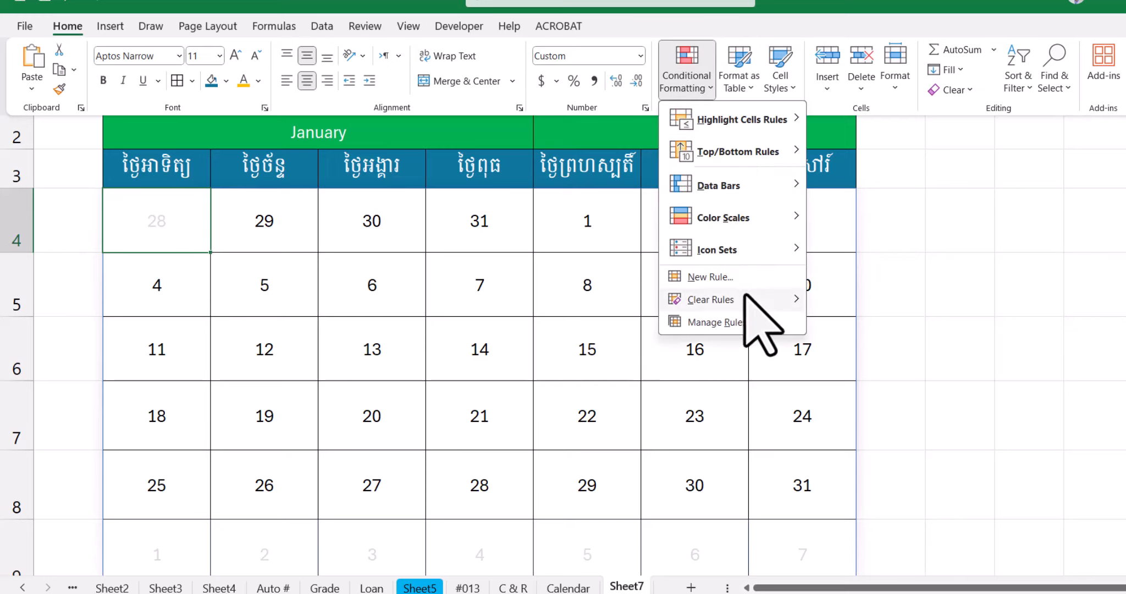
pyautogui.moveTo(735, 302)
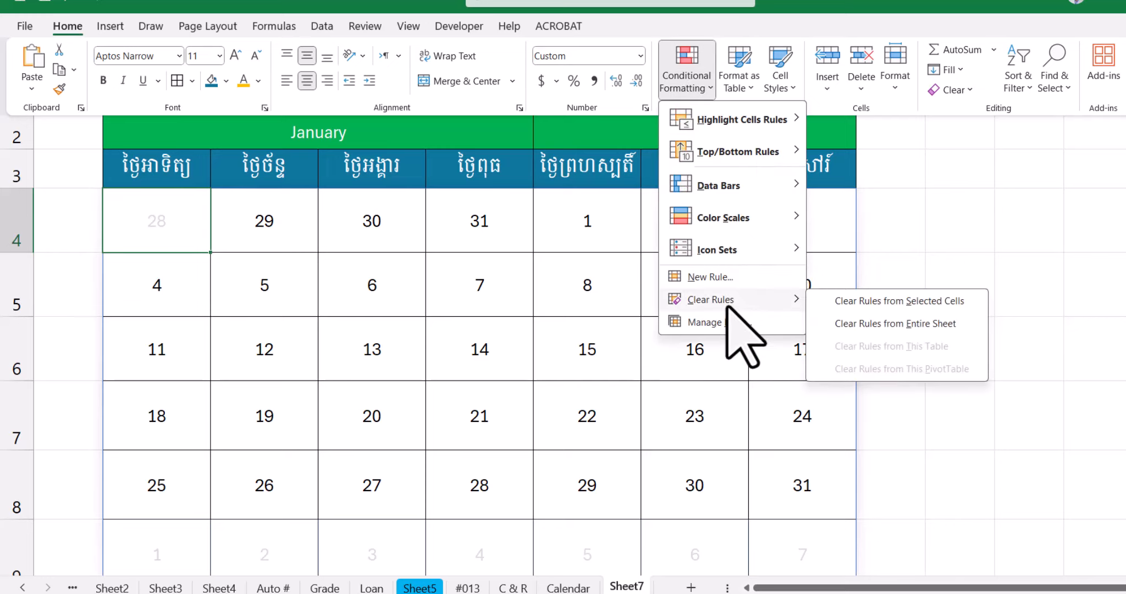
pyautogui.click(876, 327)
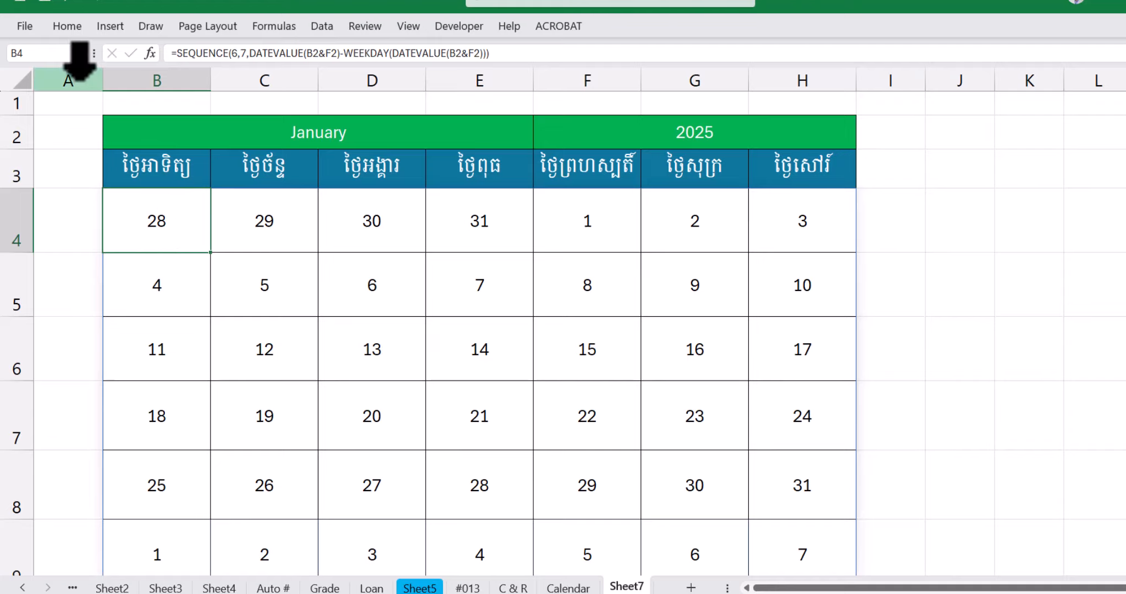
# Create a formula-based conditional formatting rule for B4 using =MONTH(B4)<>MONTH($B$2&$F$2).
pyautogui.click(67, 25)
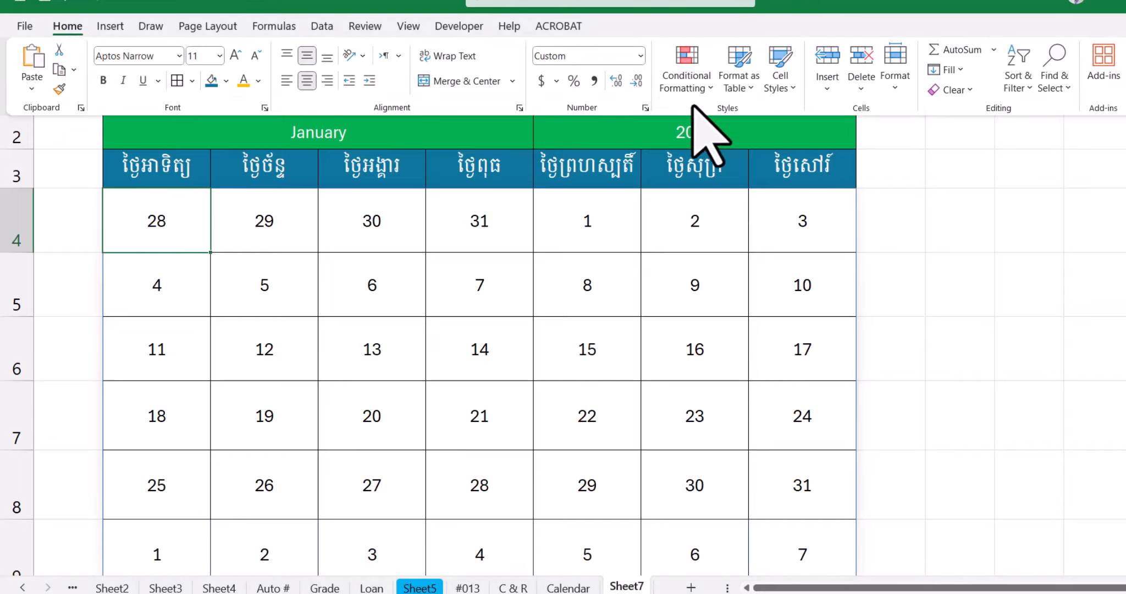
pyautogui.click(695, 88)
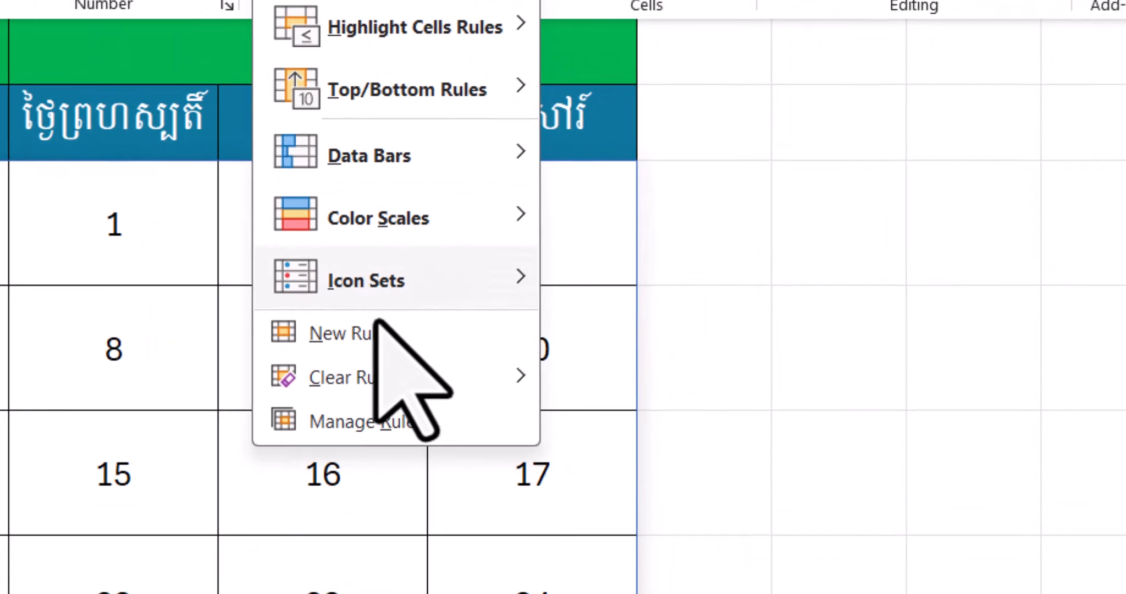
pyautogui.click(722, 275)
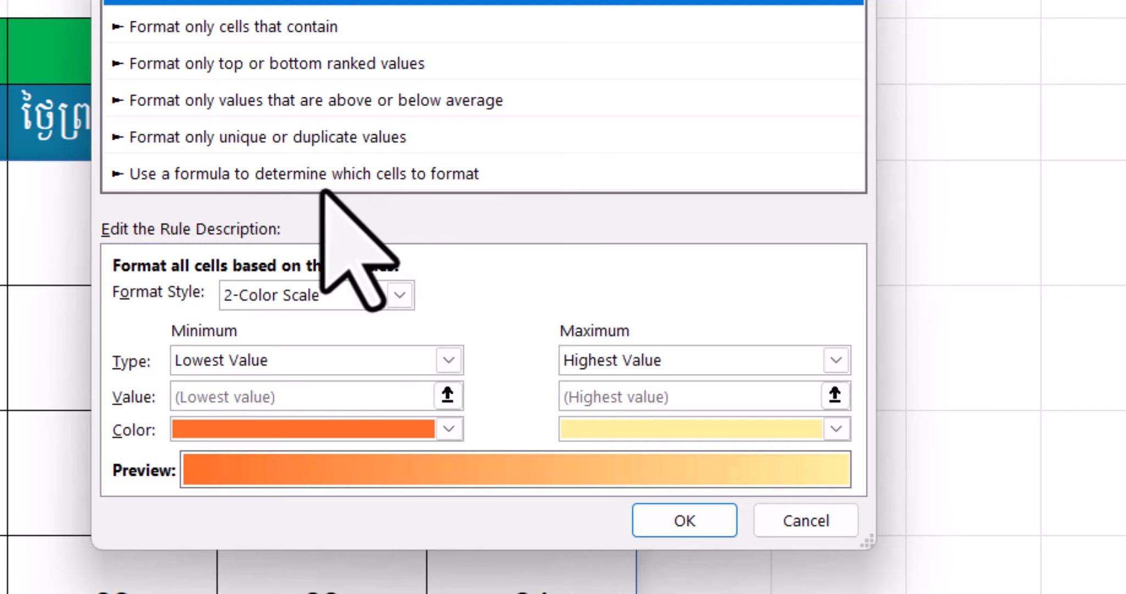
pyautogui.click(211, 175)
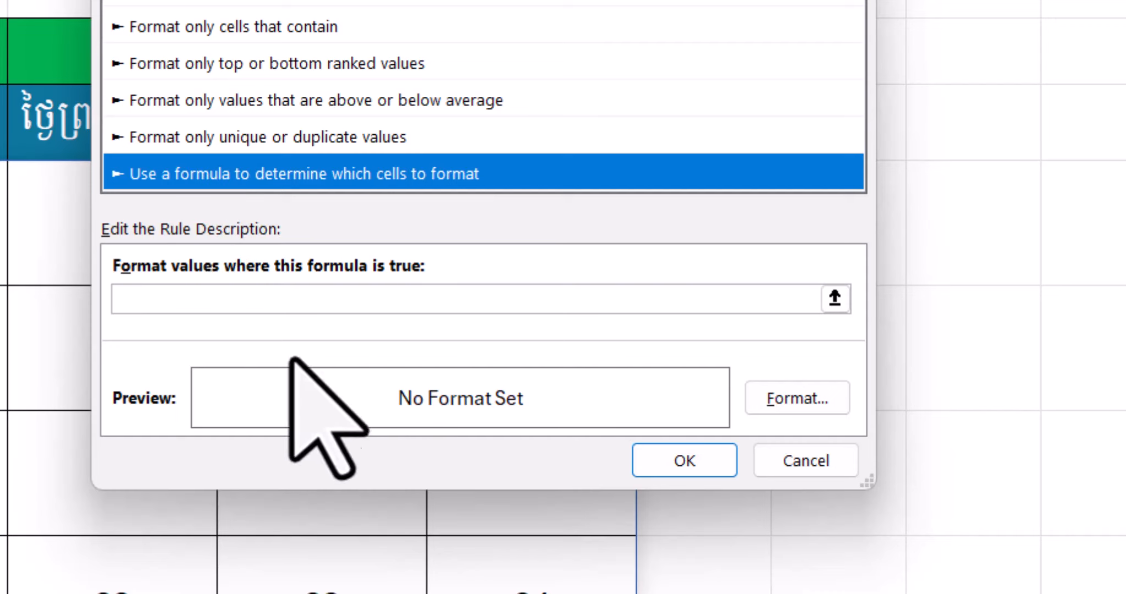
pyautogui.click(197, 300)
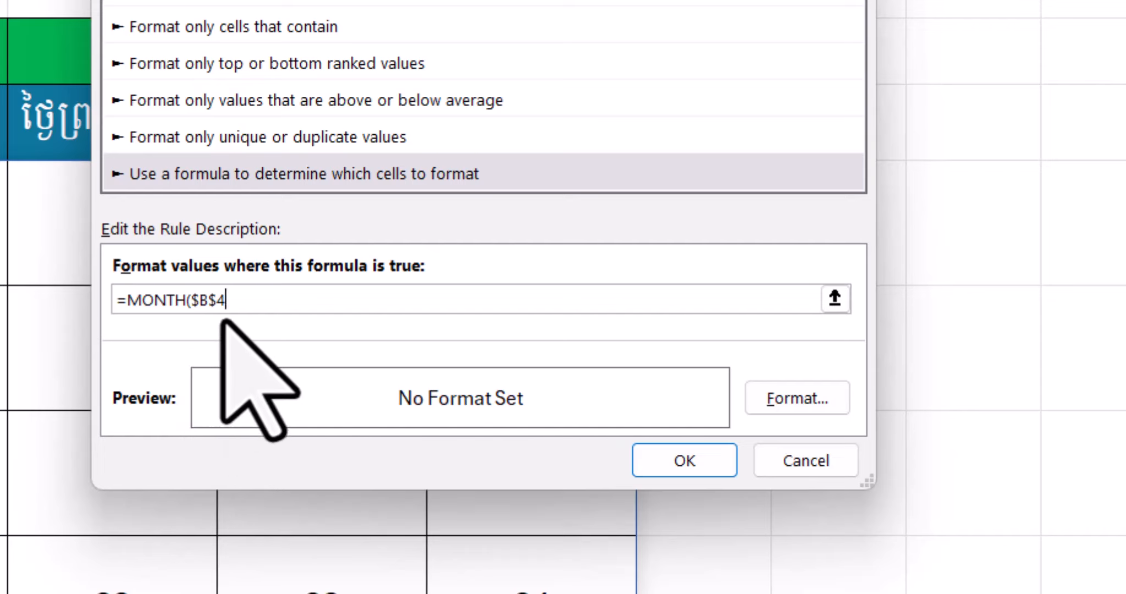
pyautogui.press('F4')
pyautogui.press('F4')
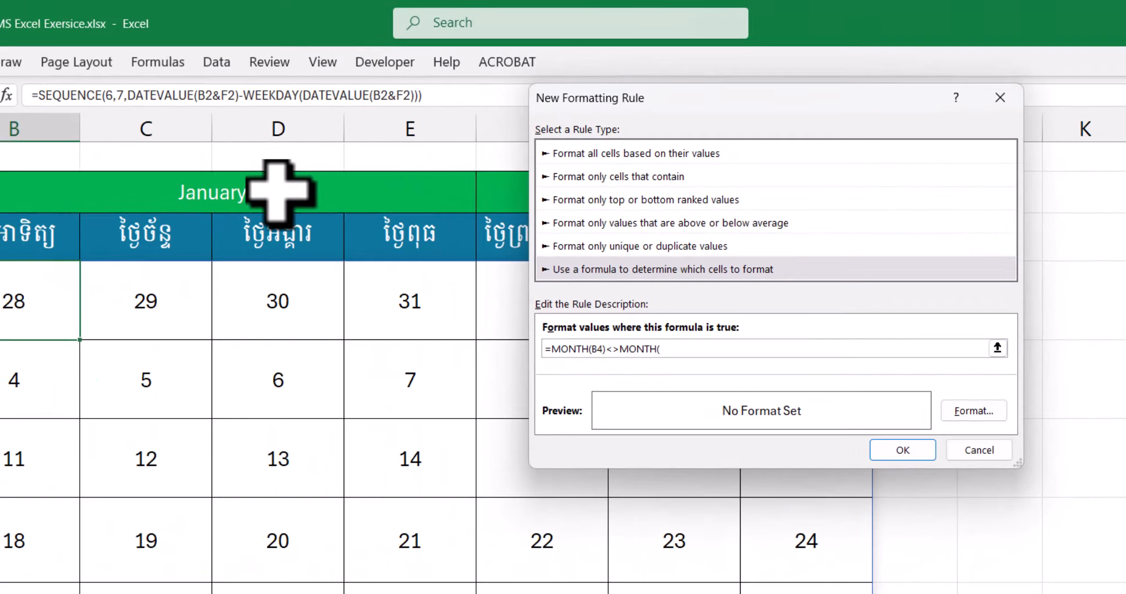
pyautogui.click(277, 189)
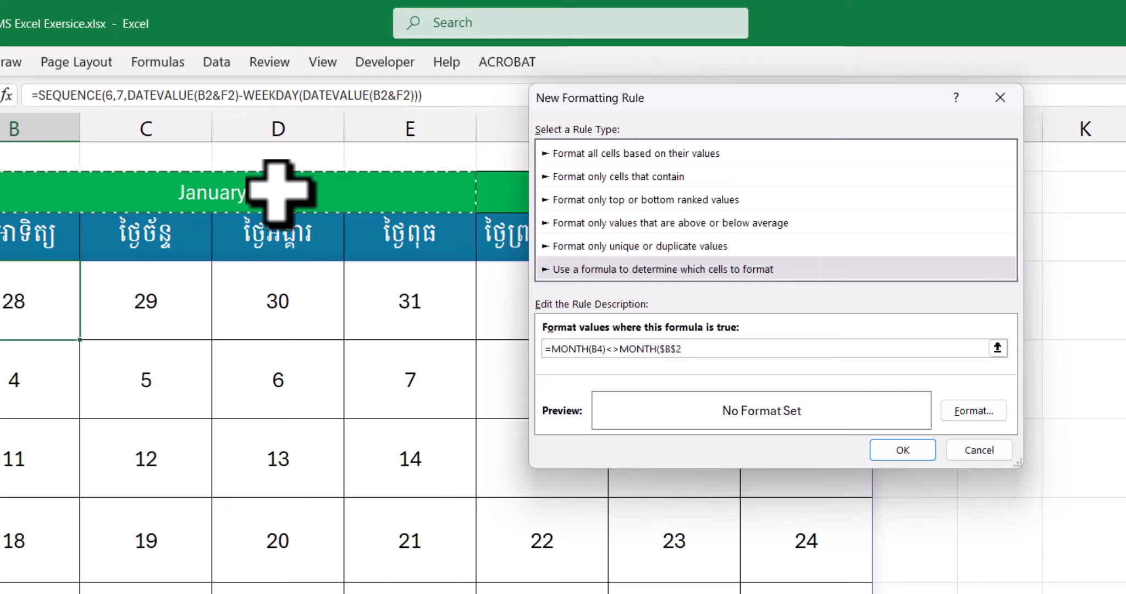
pyautogui.write('&')
pyautogui.click(504, 185)
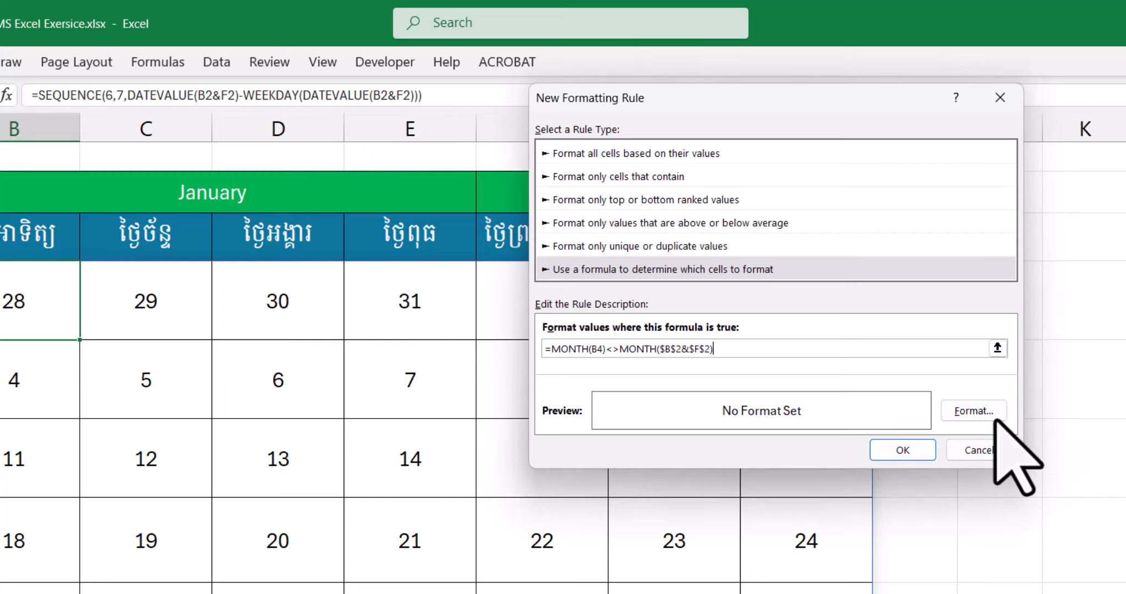
# Give the new rule a light gray font colour and apply it to B4.
pyautogui.click(974, 413)
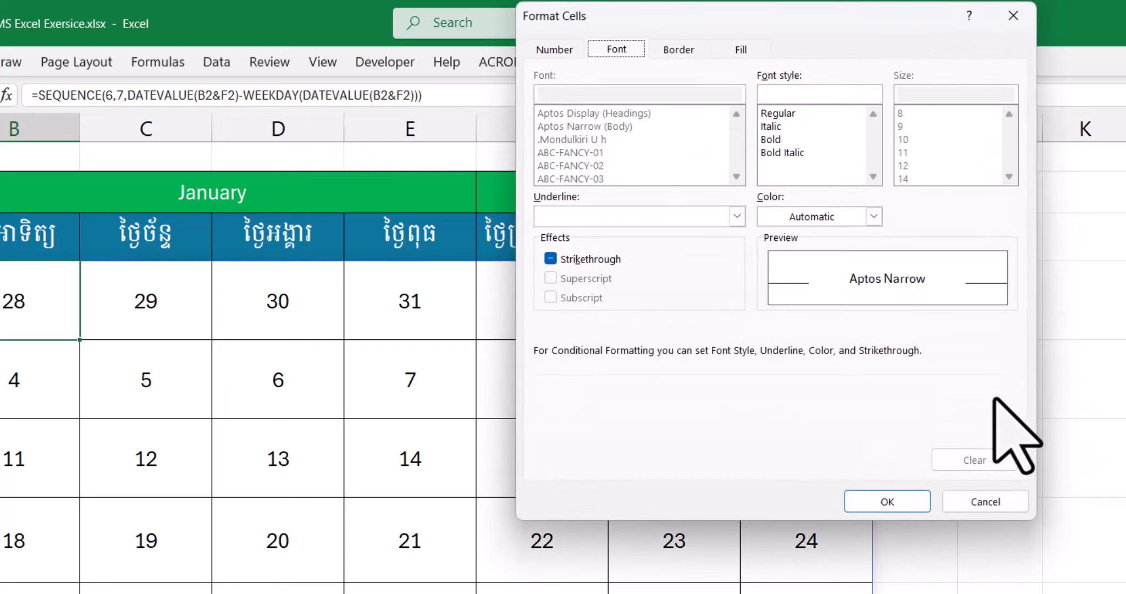
pyautogui.click(816, 218)
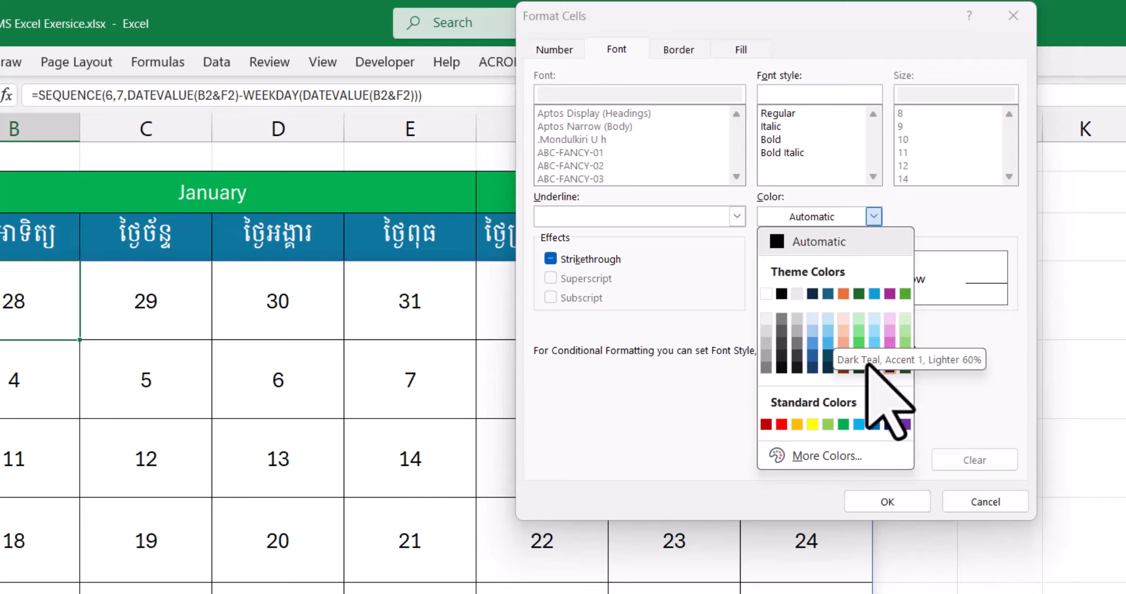
pyautogui.click(766, 320)
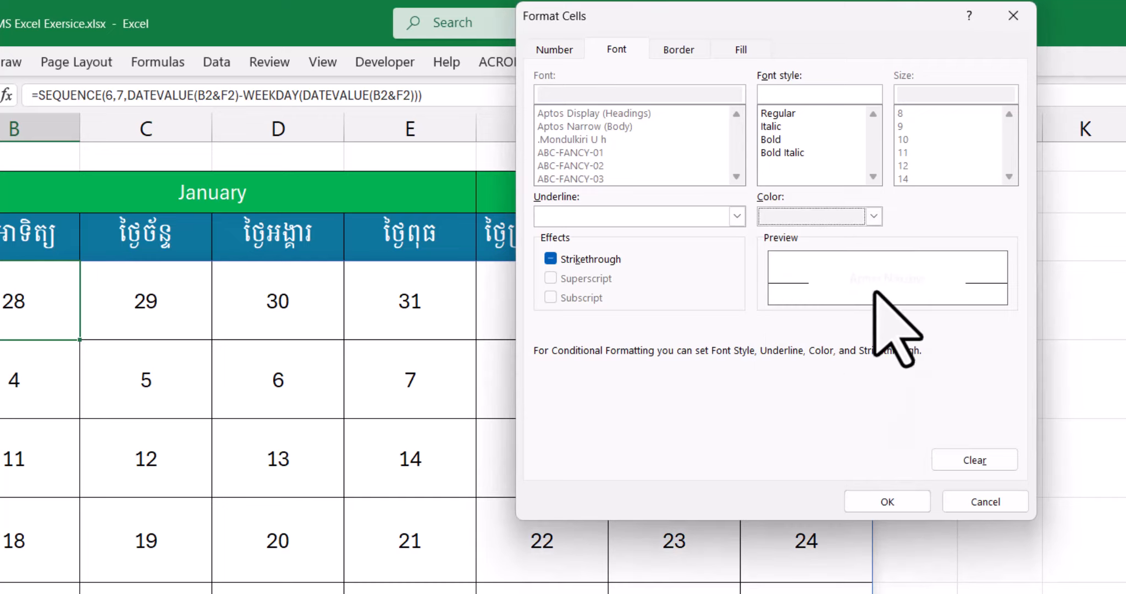
pyautogui.click(840, 211)
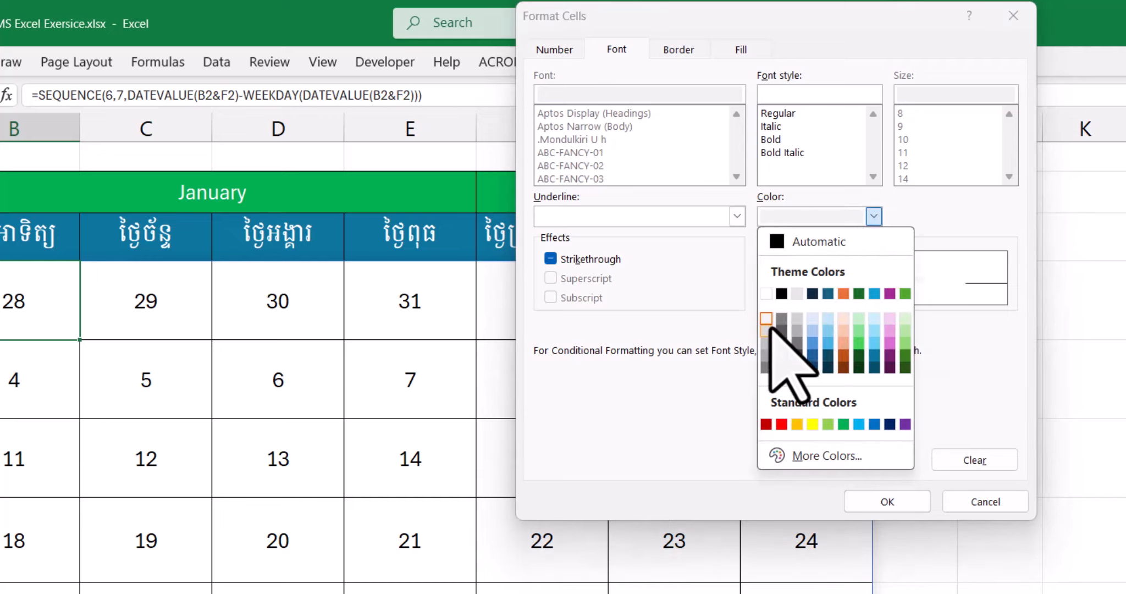
pyautogui.click(797, 293)
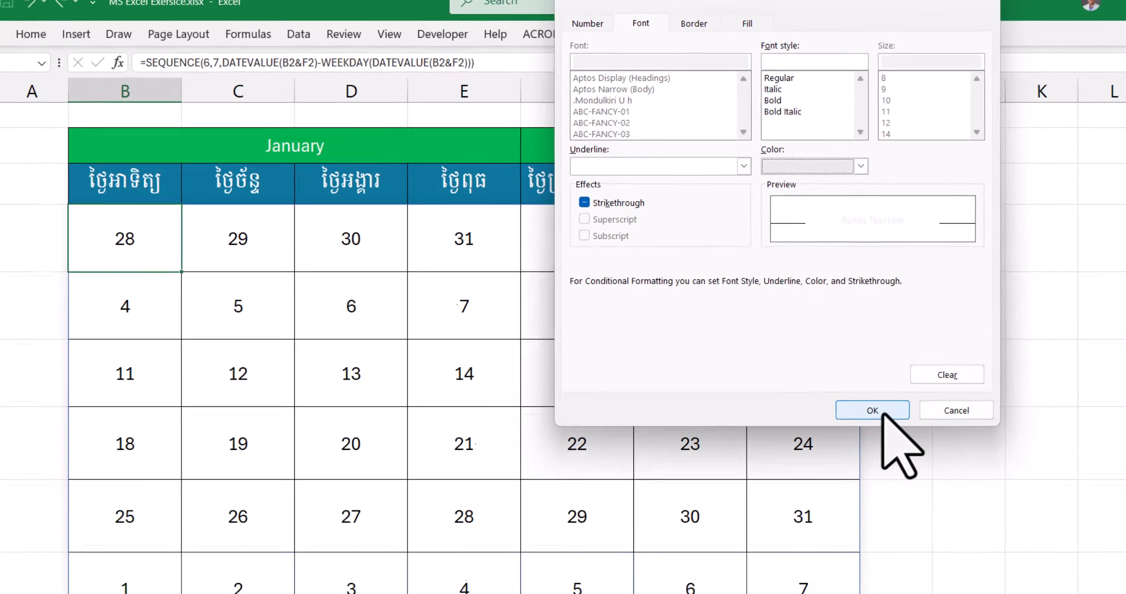
pyautogui.click(886, 495)
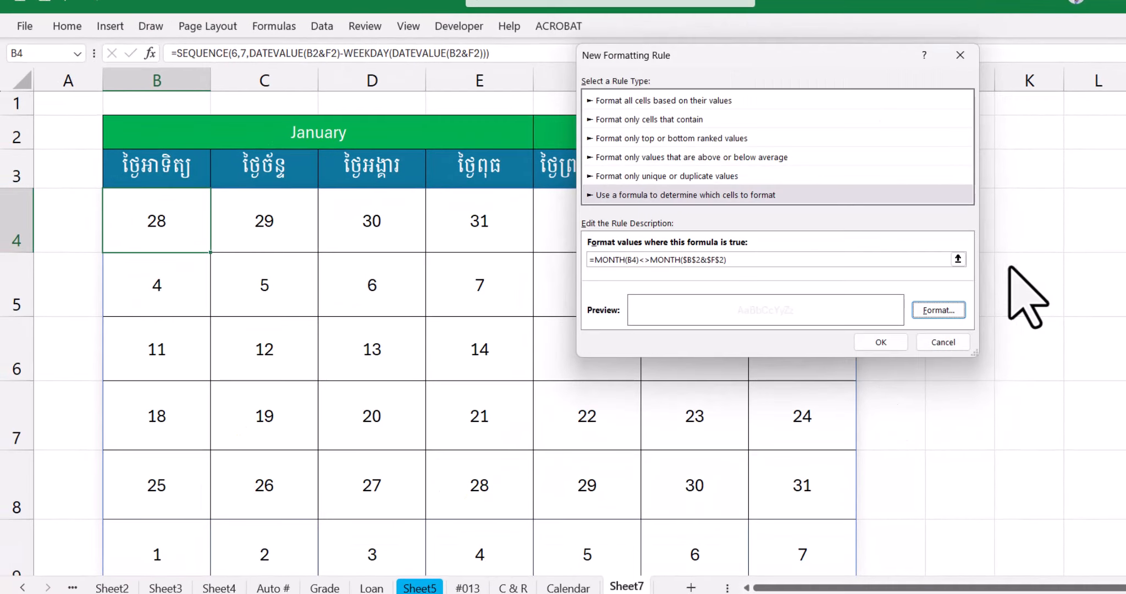
pyautogui.click(882, 345)
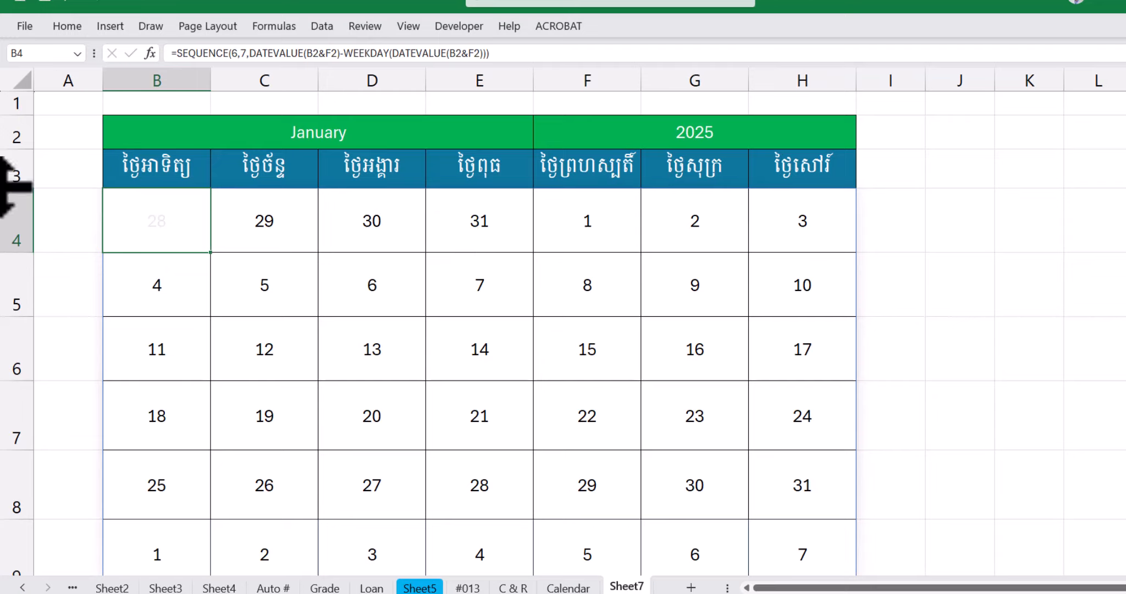
# Copy B4's formatting to the rest of the first week row, C4:H4, with Format Painter.
pyautogui.click(68, 26)
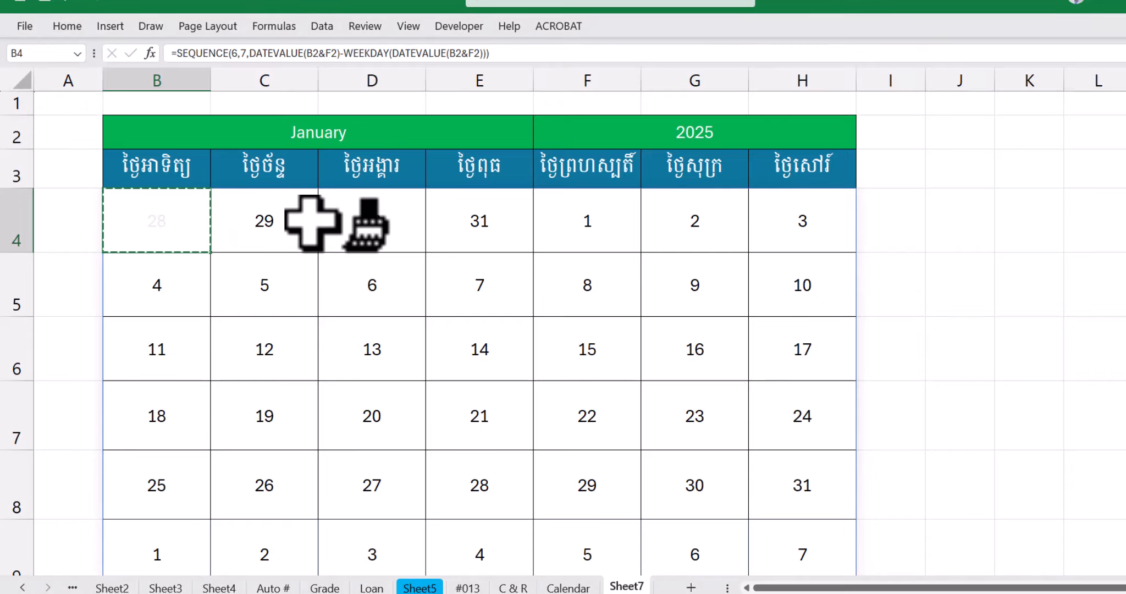
pyautogui.moveTo(272, 231); pyautogui.dragTo(759, 227)
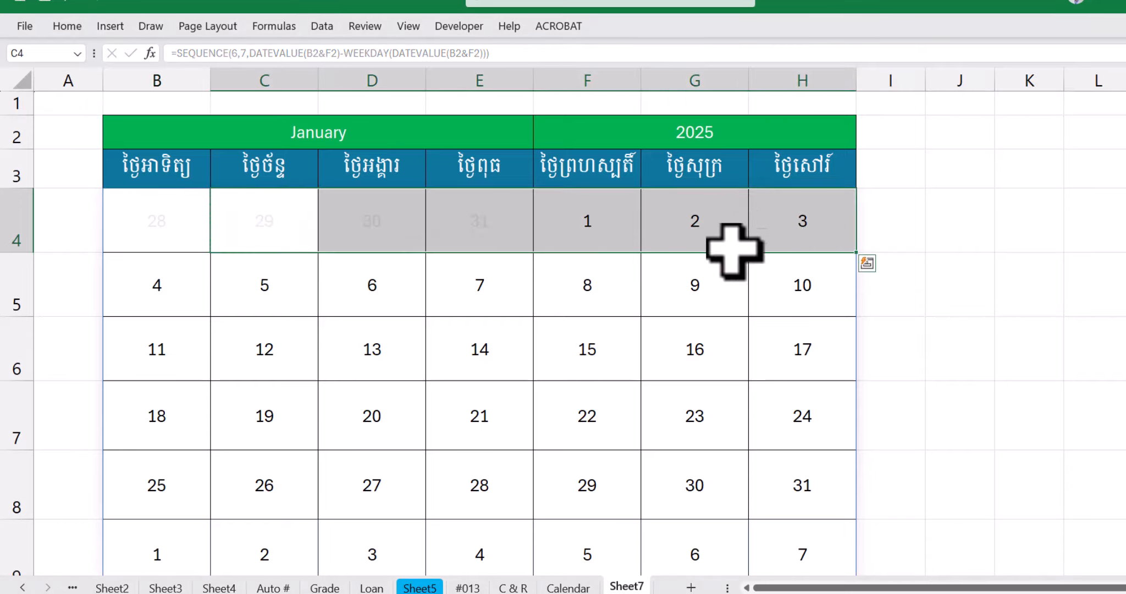
pyautogui.click(596, 224)
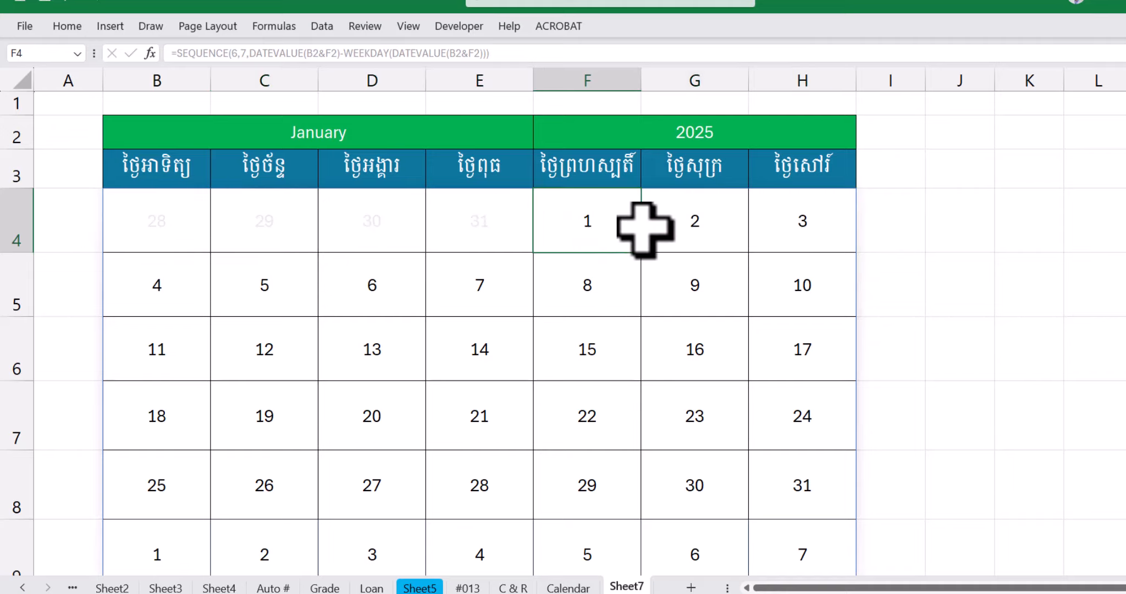
# Copy B4's formatting to the last week row, B9:H9, with Format Painter.
pyautogui.click(153, 224)
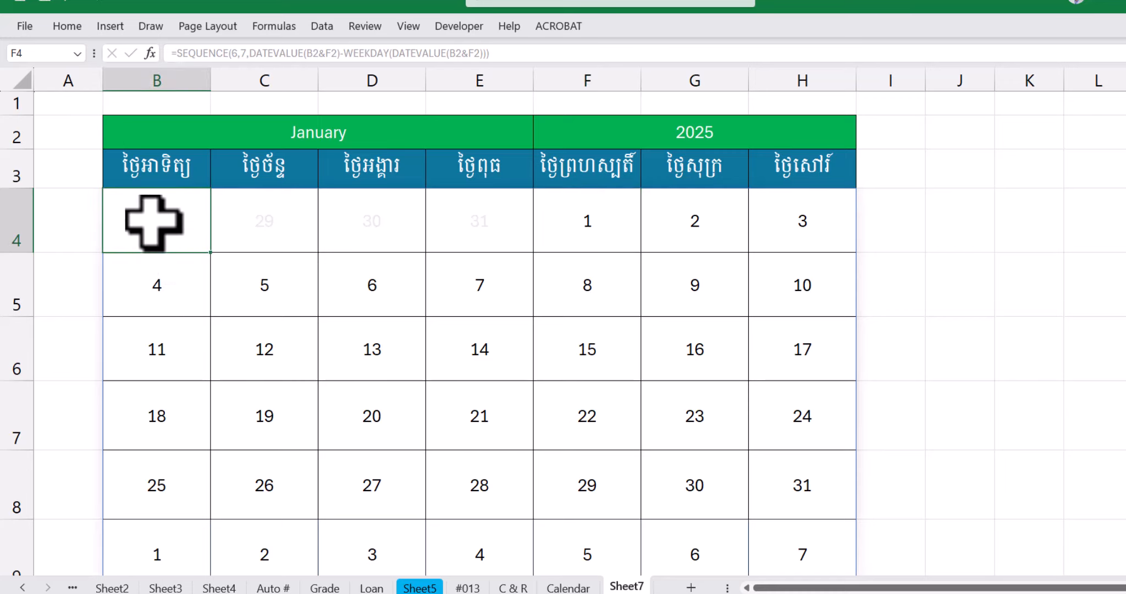
pyautogui.click(68, 26)
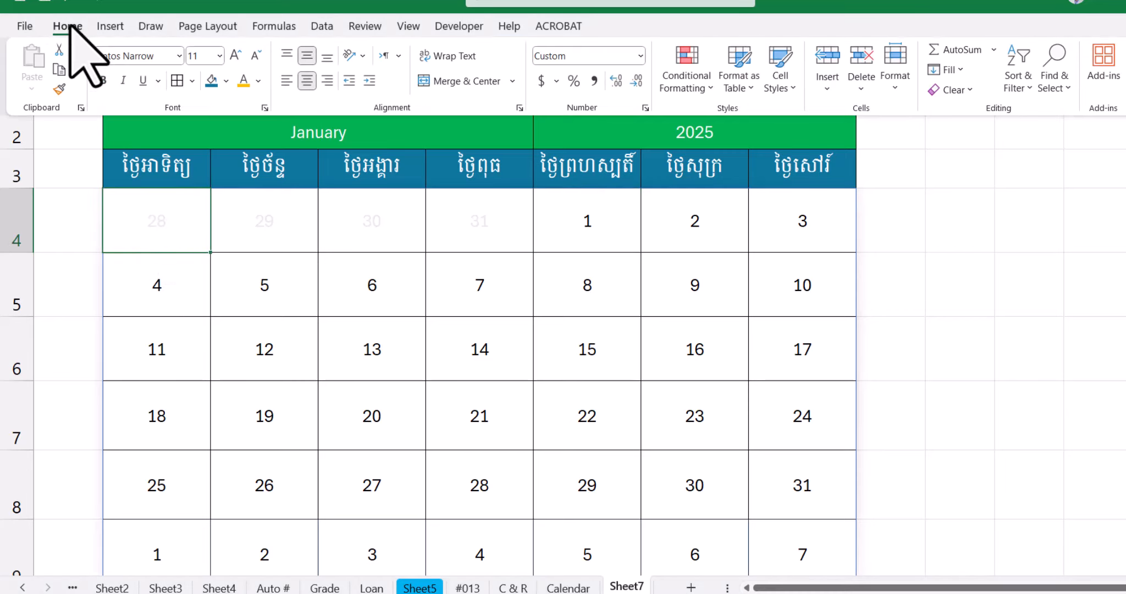
pyautogui.scroll(-1, 550, 258)
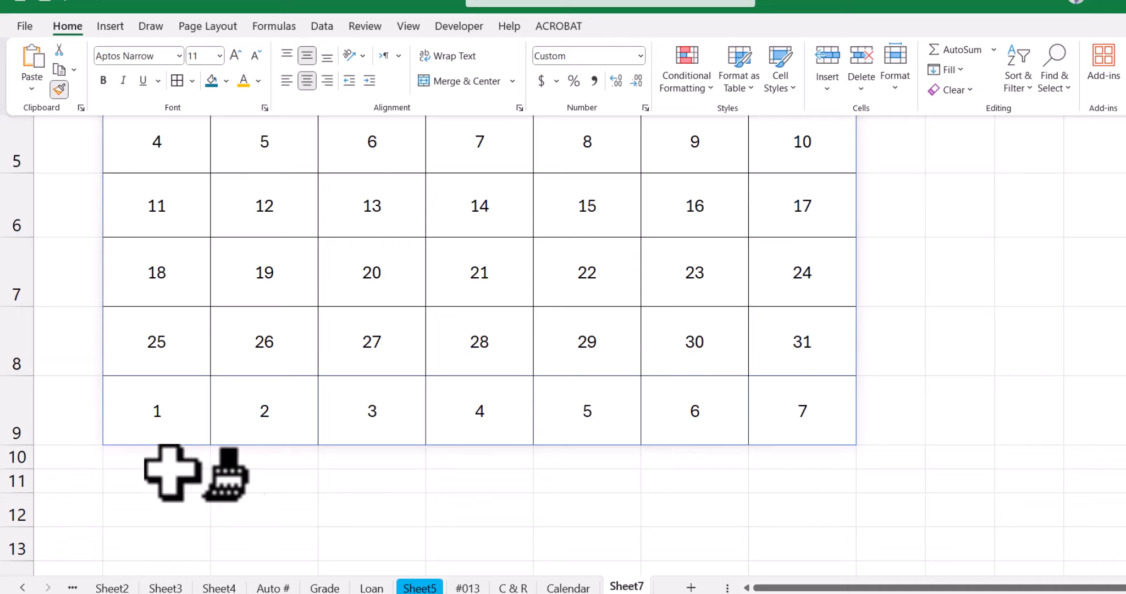
pyautogui.moveTo(161, 424)
pyautogui.mouseDown()
pyautogui.moveTo(704, 419)
pyautogui.moveTo(785, 350)
pyautogui.moveTo(855, 402)
pyautogui.mouseUp()
pyautogui.click(999, 397)
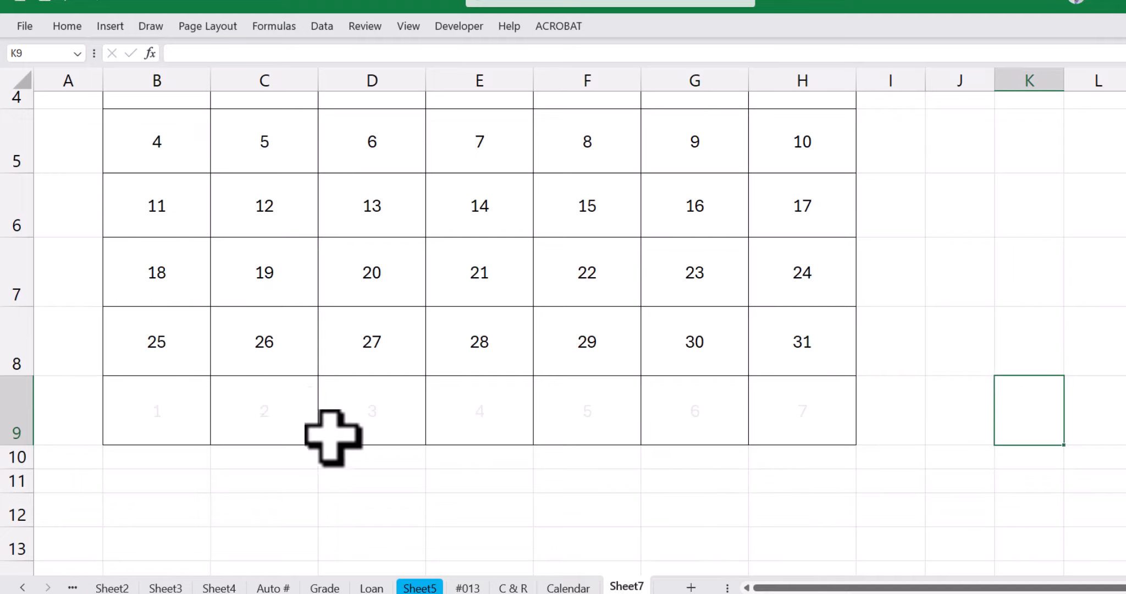
# Review the formatted calendar grid and the month and year header cells B2 and F2.
pyautogui.scroll(1, 718, 331)
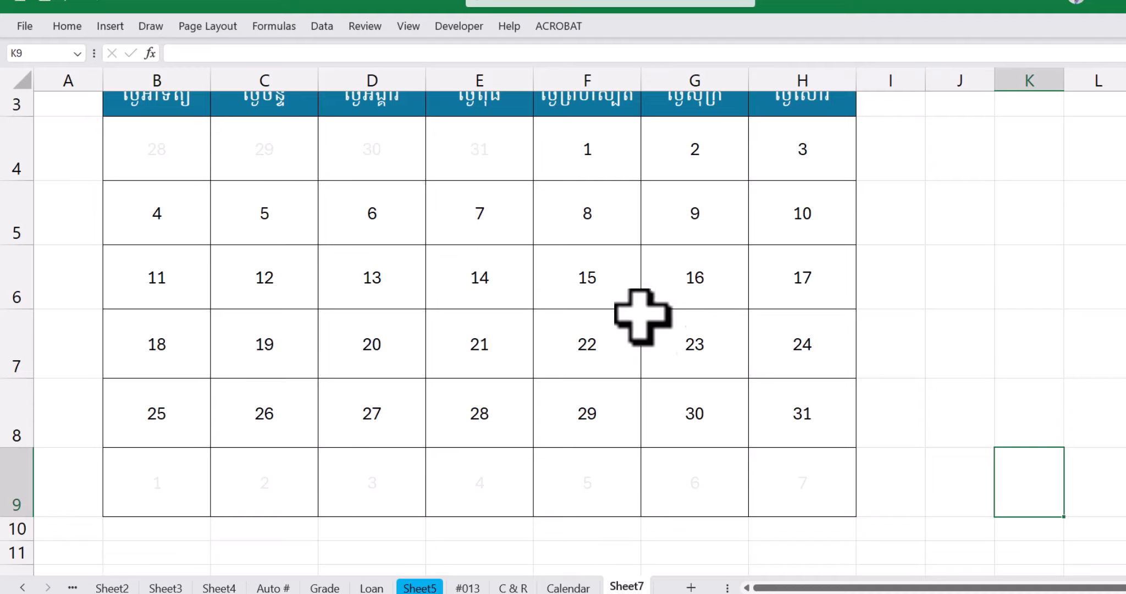
pyautogui.scroll(1, 488, 268)
pyautogui.click(417, 344)
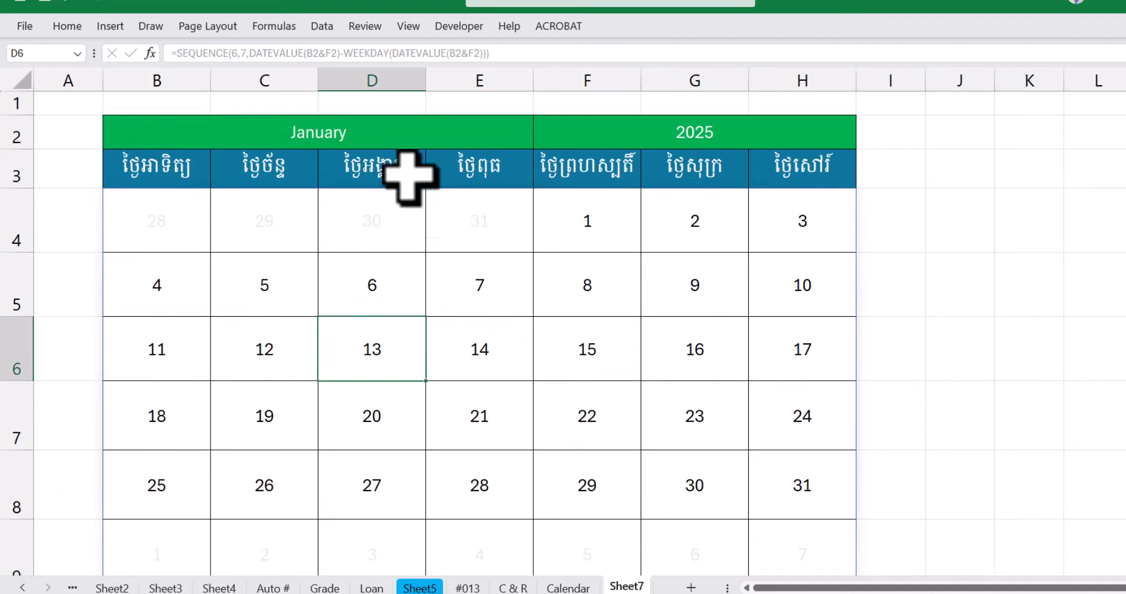
pyautogui.click(408, 175)
pyautogui.click(478, 130)
pyautogui.click(684, 137)
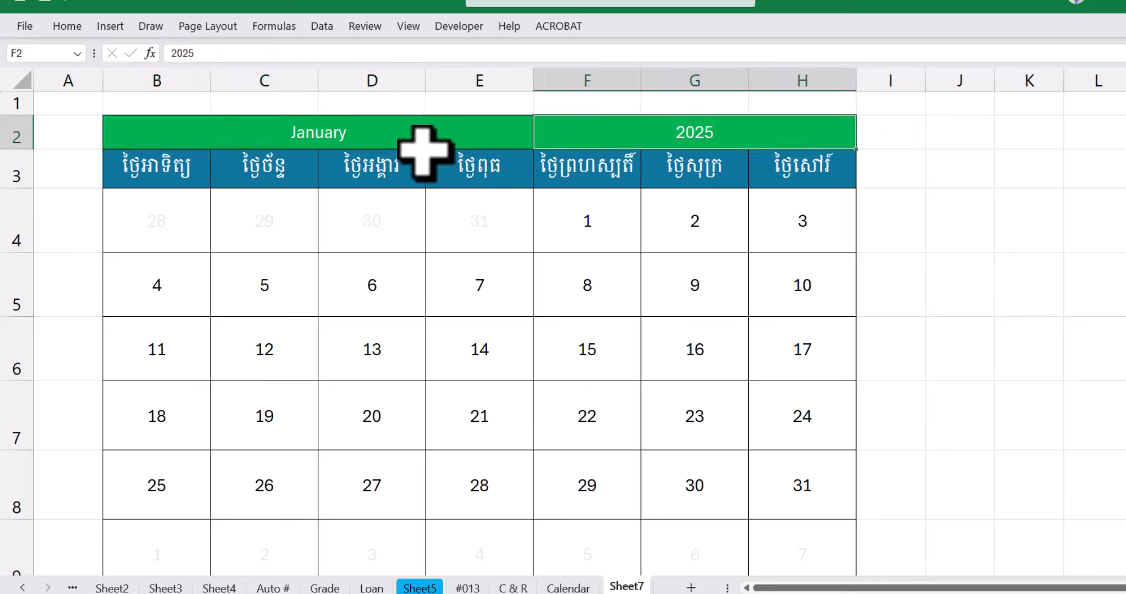
pyautogui.click(414, 136)
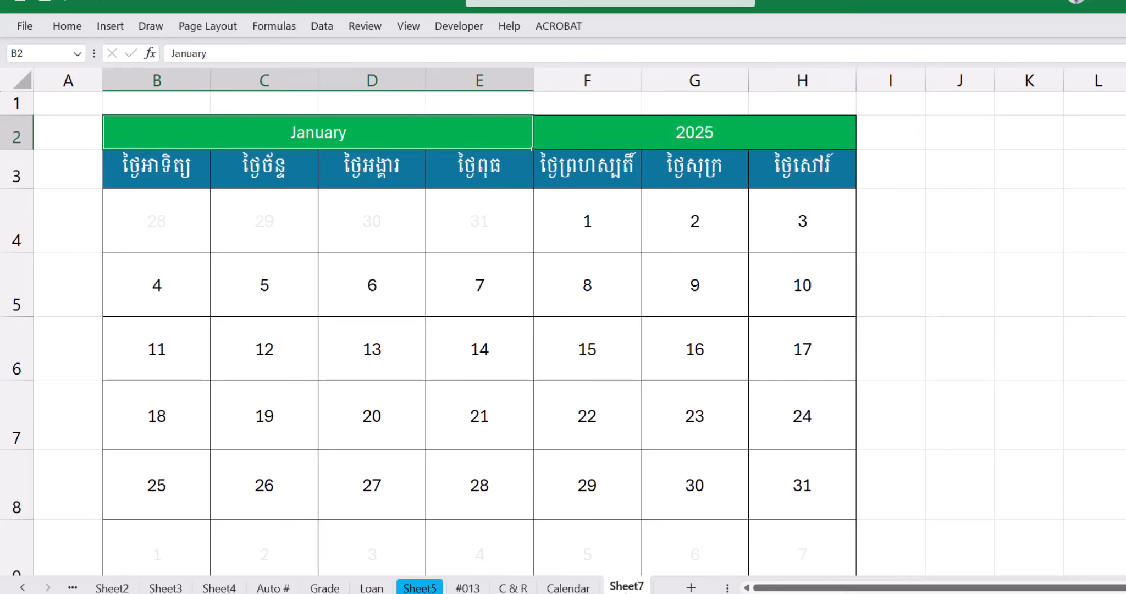
# Add a new worksheet after Sheet7 and rename it data.
pyautogui.click(701, 588)
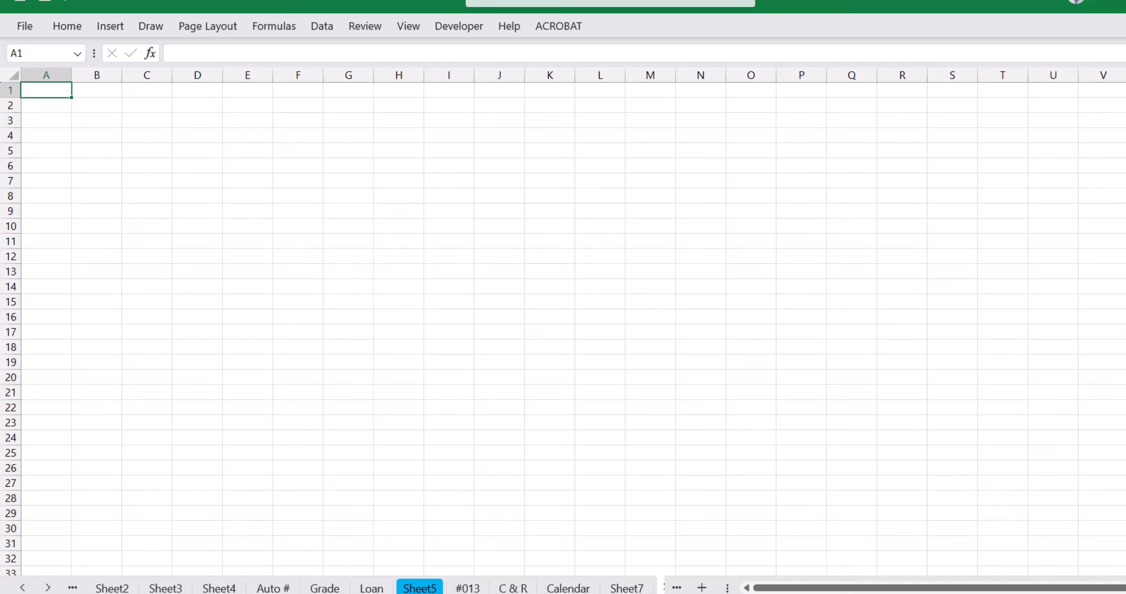
pyautogui.click(49, 587)
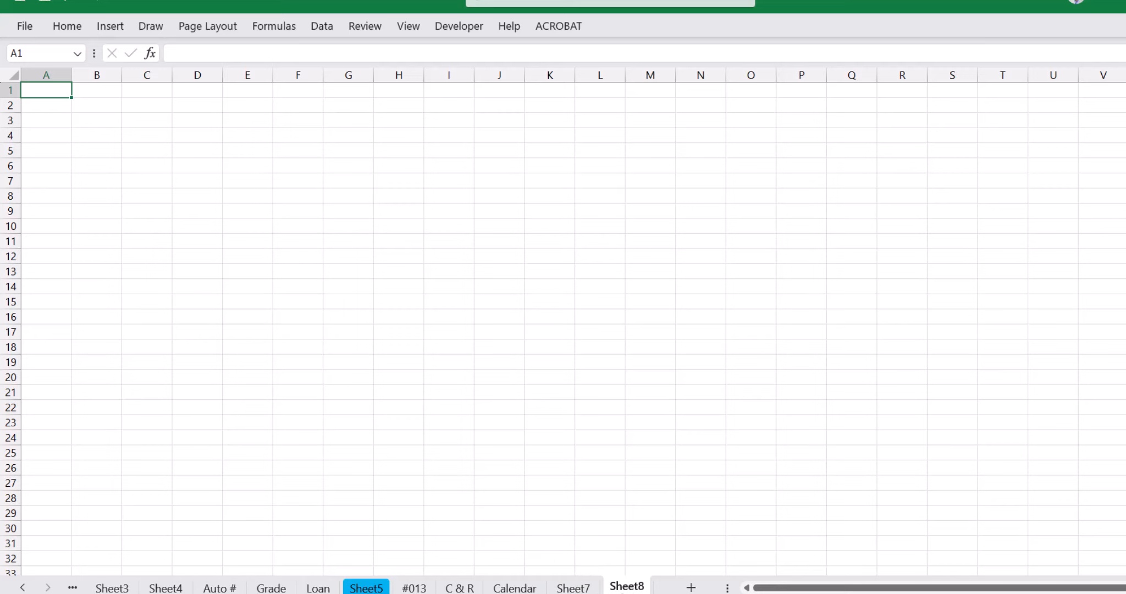
pyautogui.click(573, 587)
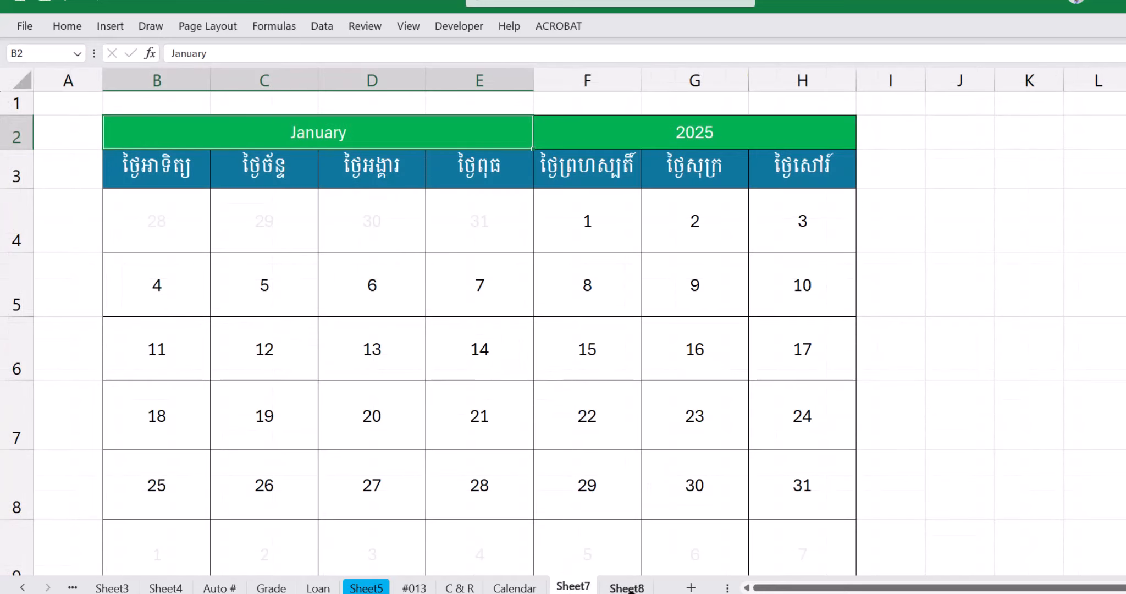
pyautogui.click(627, 587)
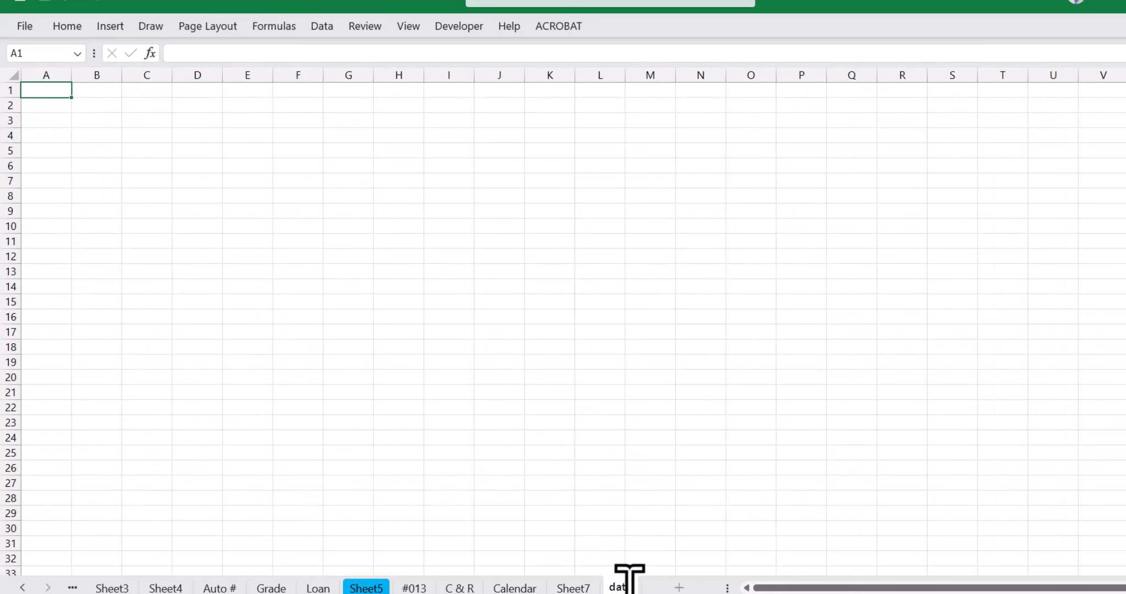
pyautogui.write('data')
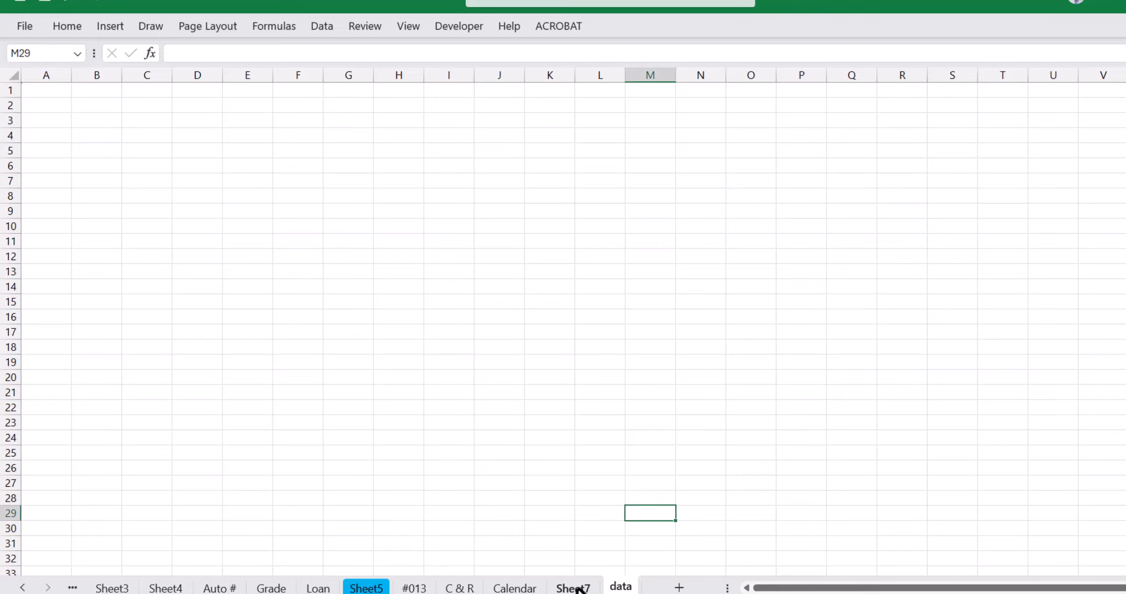
pyautogui.click(577, 587)
pyautogui.click(622, 587)
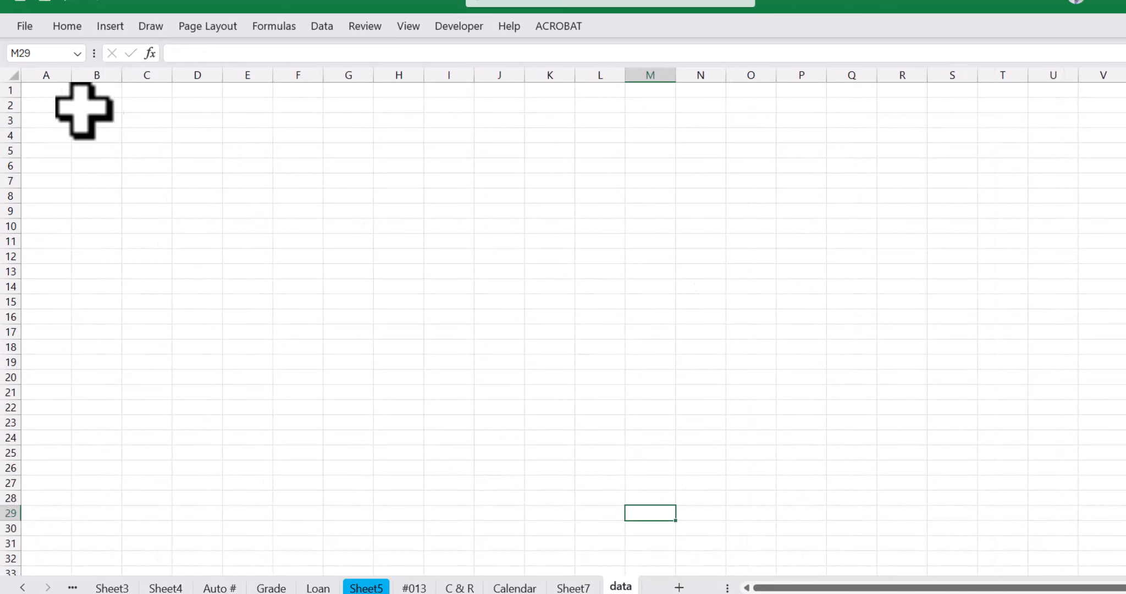
# Enter the headers months in B9 and Years in C9.
pyautogui.scroll(3, 124, 168)
pyautogui.click(131, 126)
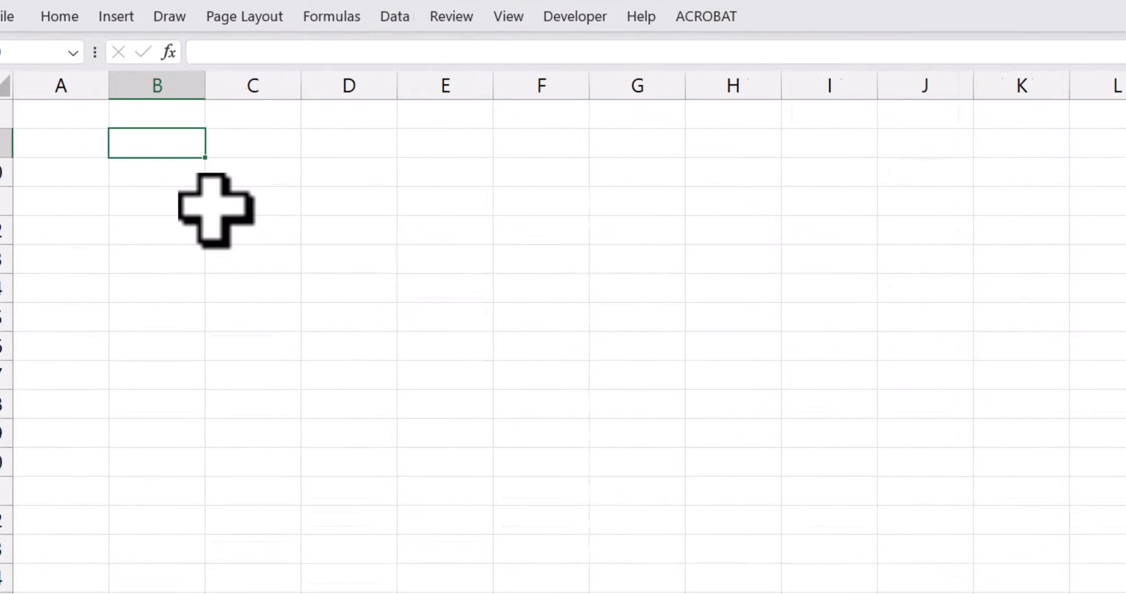
pyautogui.write('M')
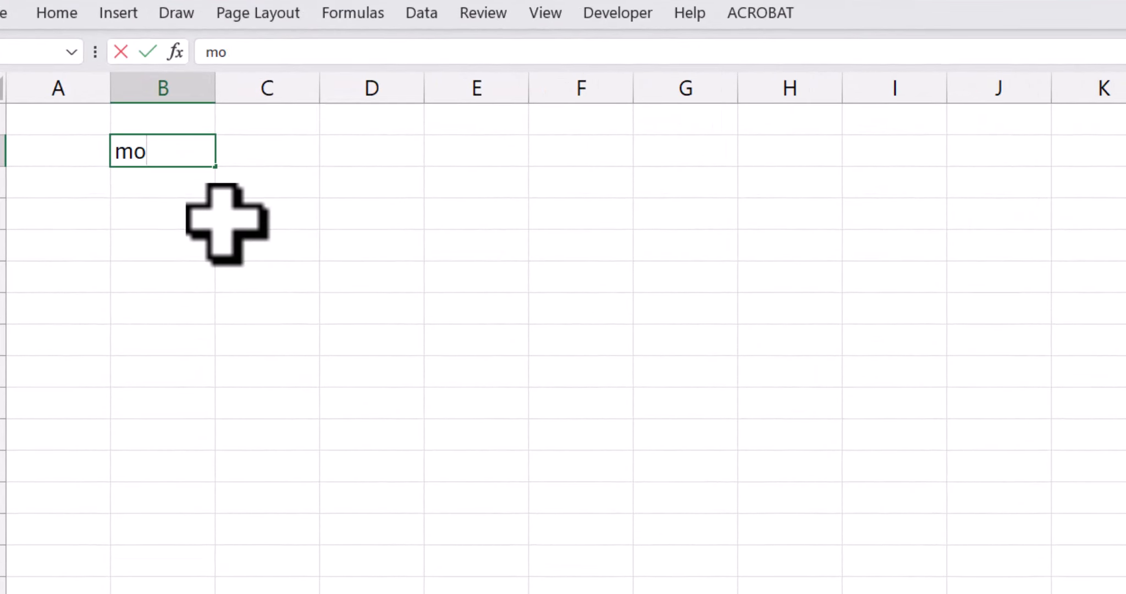
pyautogui.write('onths')
pyautogui.press('Tab')
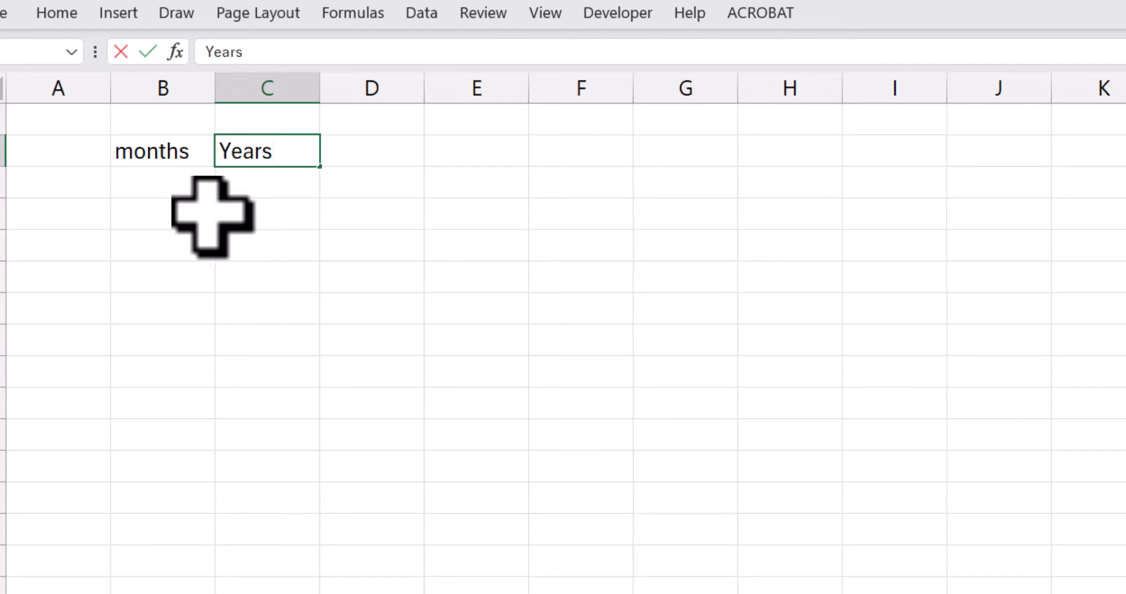
# Enter January in B10 and February in B11, and fill the month names down to December in B21.
pyautogui.click(155, 190)
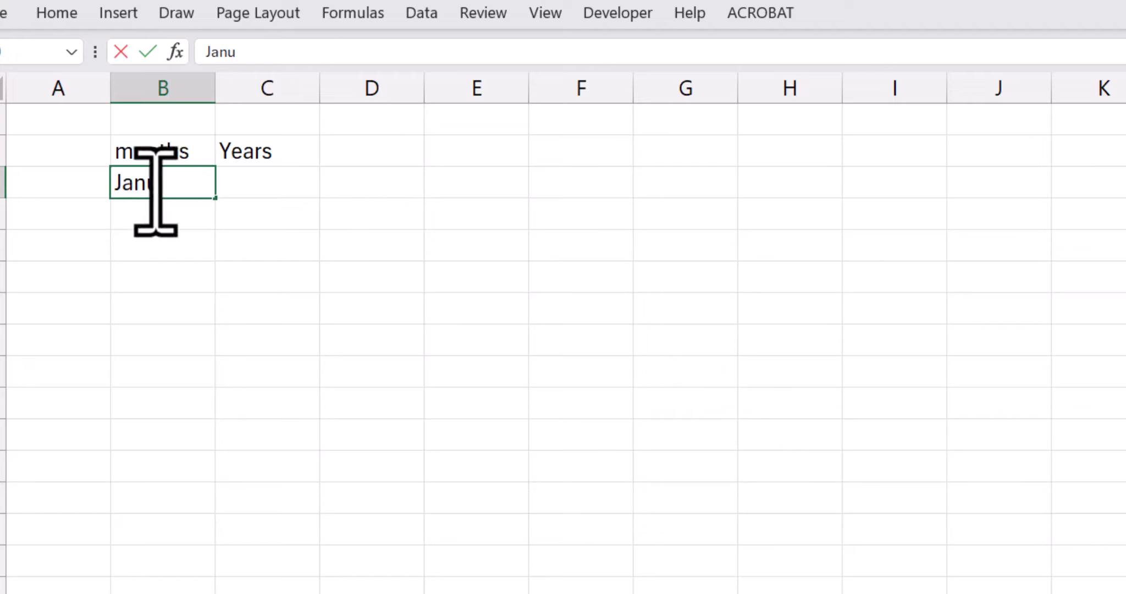
pyautogui.write('January')
pyautogui.press('Return')
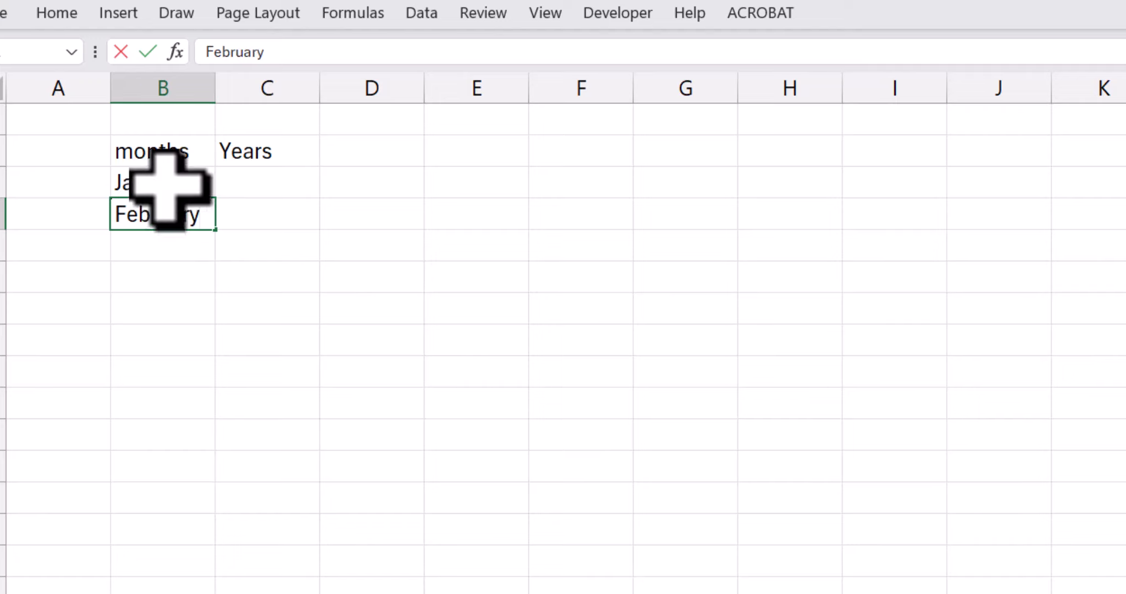
pyautogui.moveTo(167, 181); pyautogui.dragTo(217, 545)
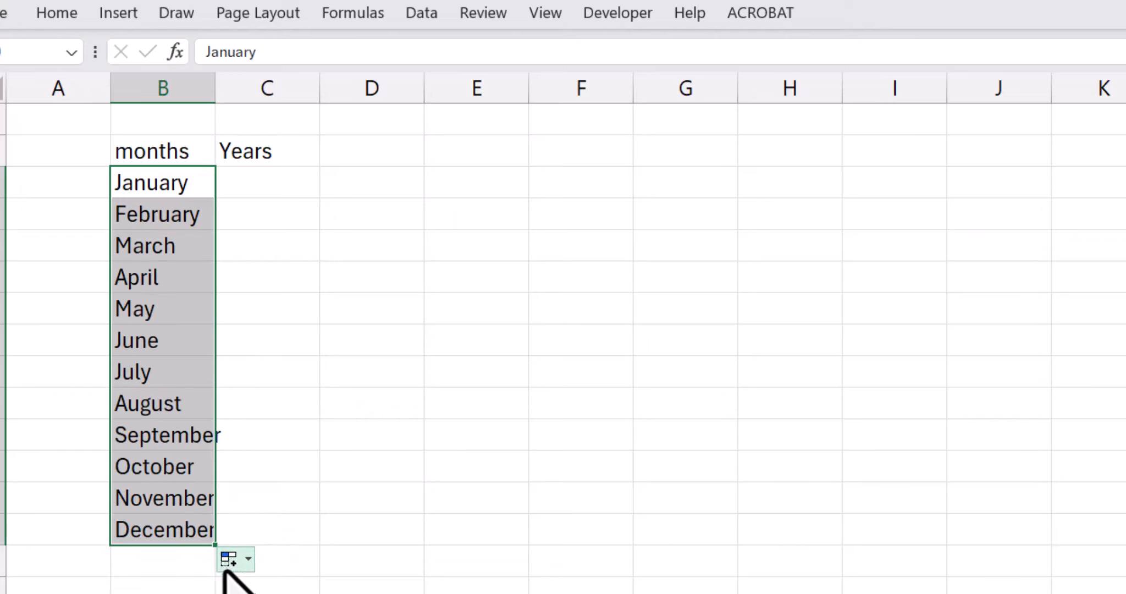
# Give the months and Years header cells B9:C9 the standard orange fill color.
pyautogui.moveTo(156, 163); pyautogui.dragTo(252, 156)
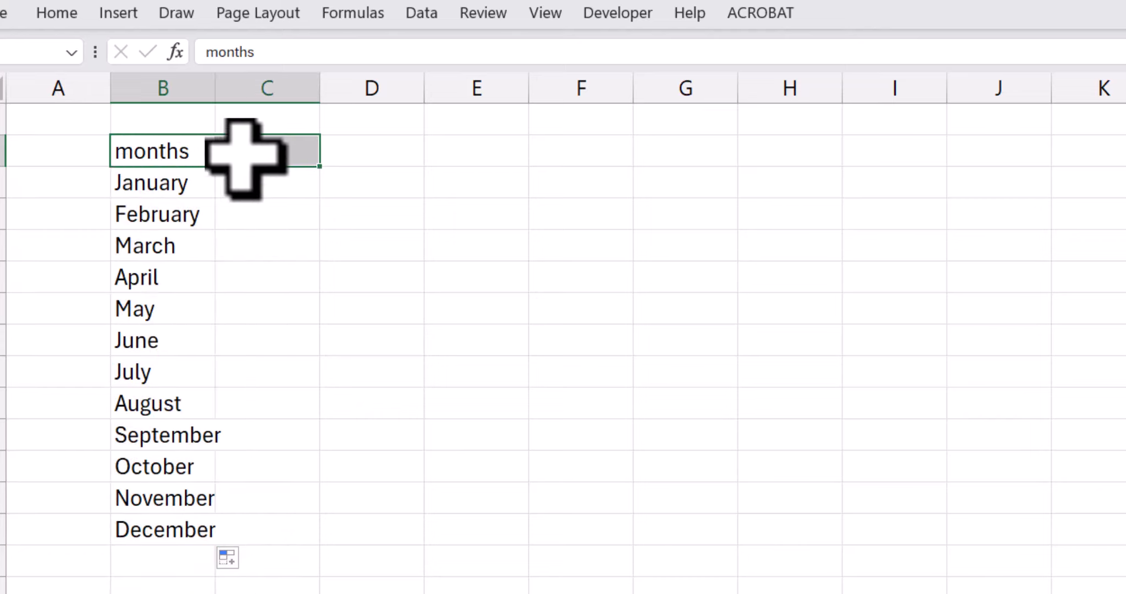
pyautogui.click(57, 13)
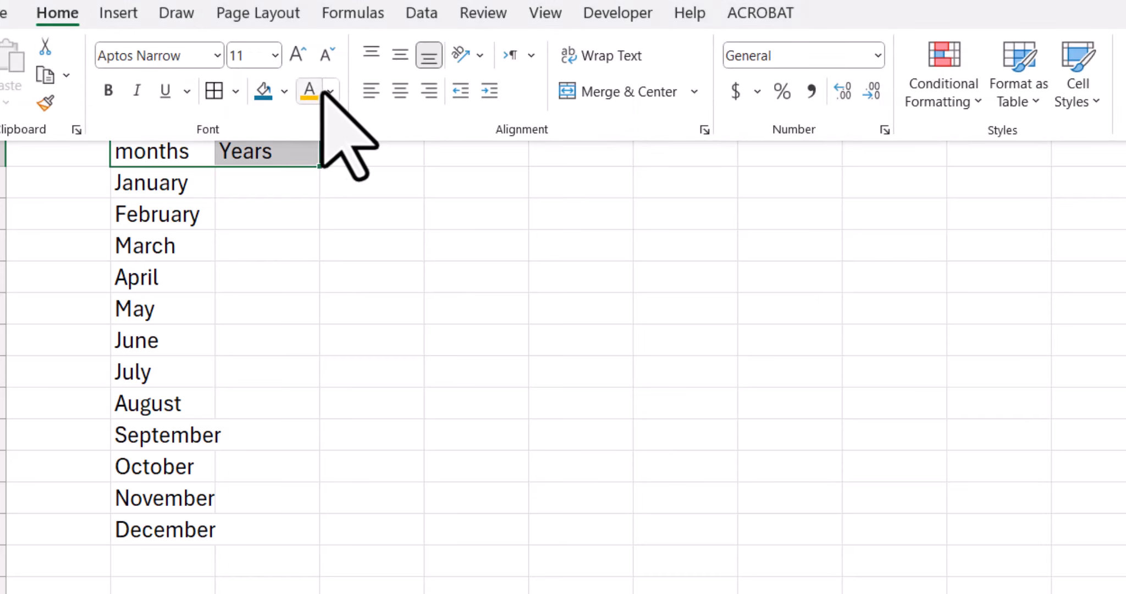
pyautogui.click(284, 91)
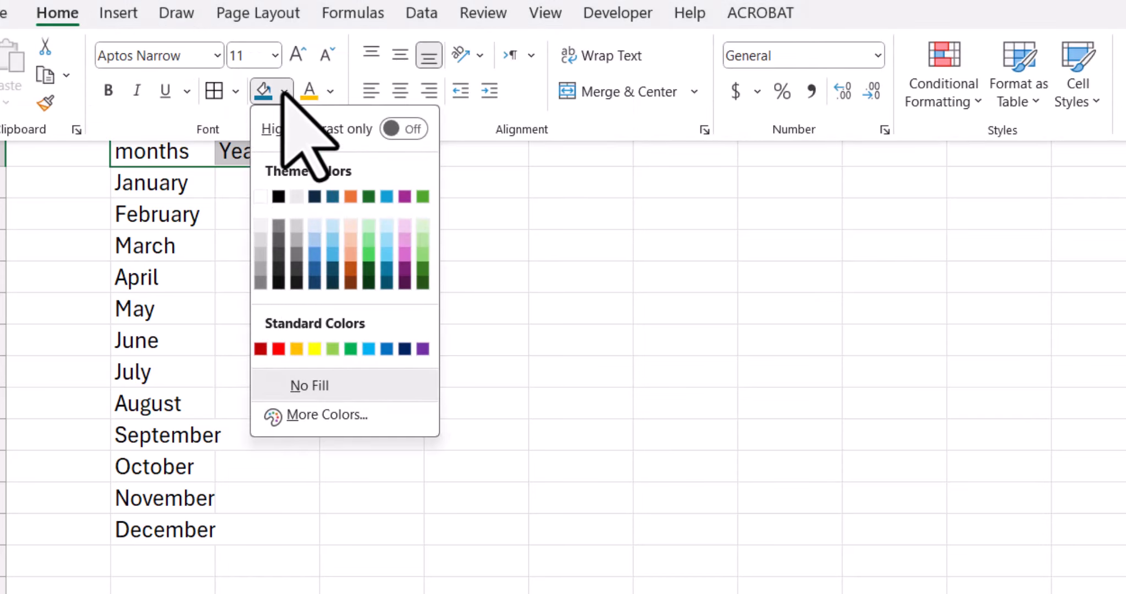
pyautogui.click(297, 349)
# Enter 1980 in C10 and fill consecutive years down column C to row 80 as a series.
pyautogui.click(280, 187)
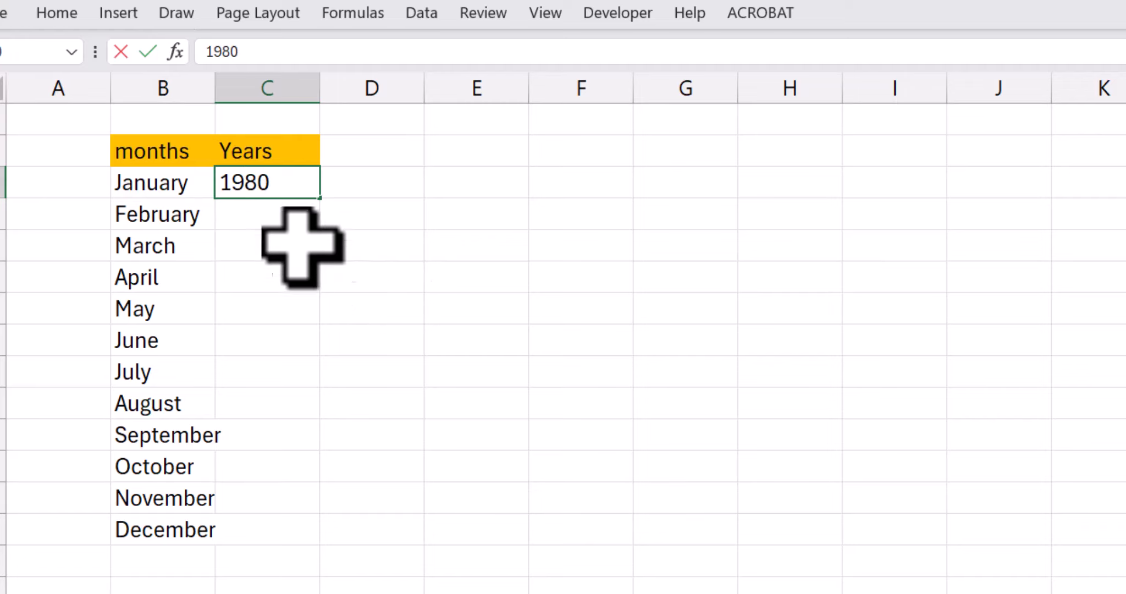
pyautogui.press('Return')
pyautogui.click(268, 177)
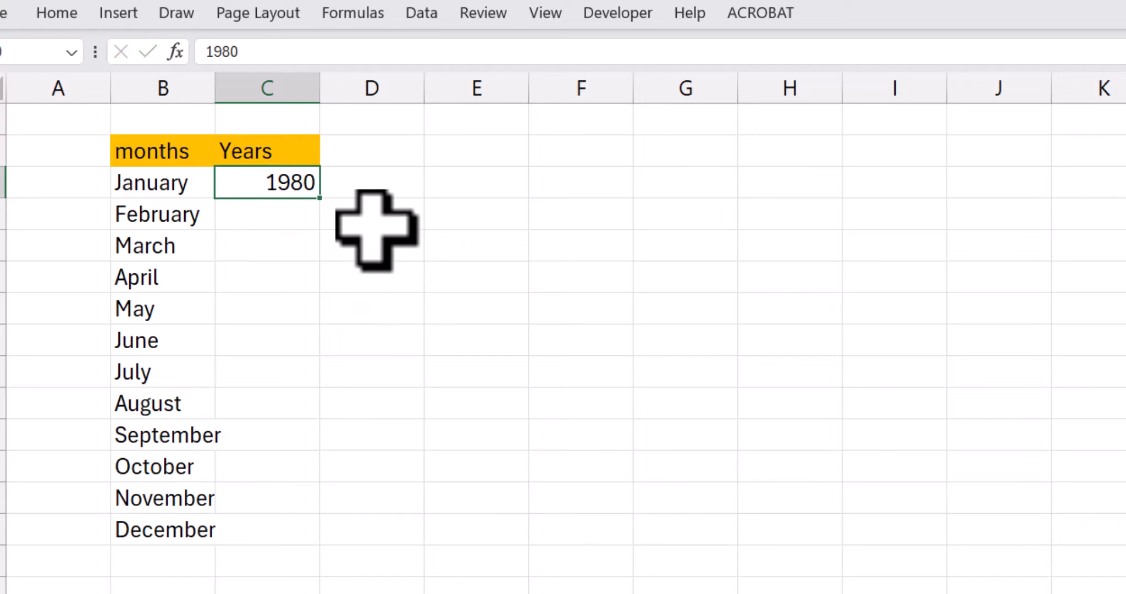
pyautogui.moveTo(321, 191); pyautogui.dragTo(325, 236)
pyautogui.click(306, 195)
pyautogui.hotkey('ctrl', 'z')
pyautogui.click(332, 242)
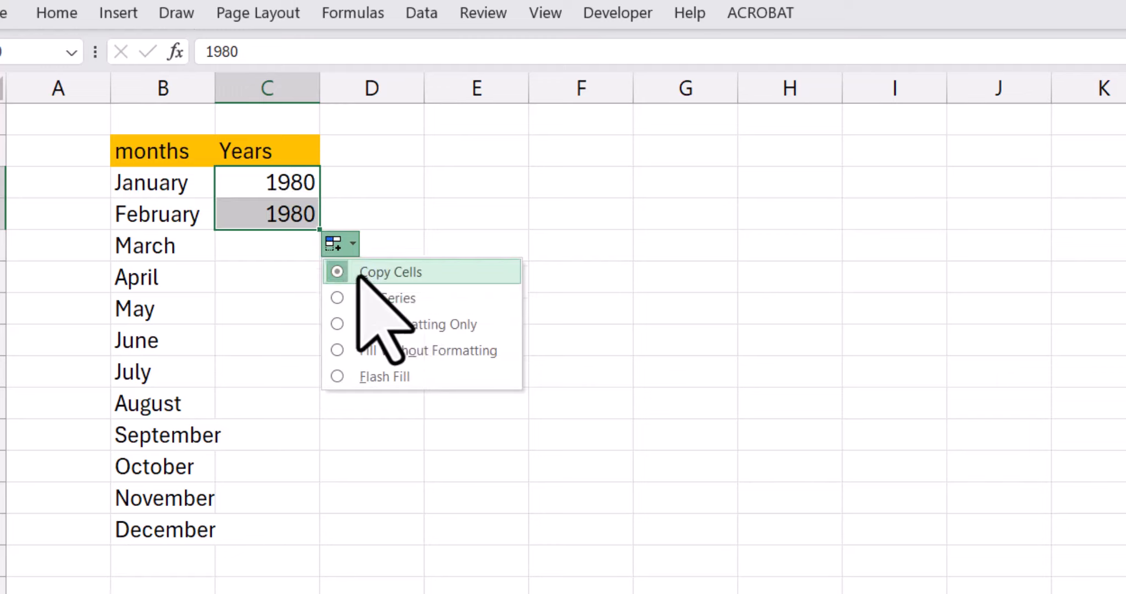
pyautogui.click(429, 294)
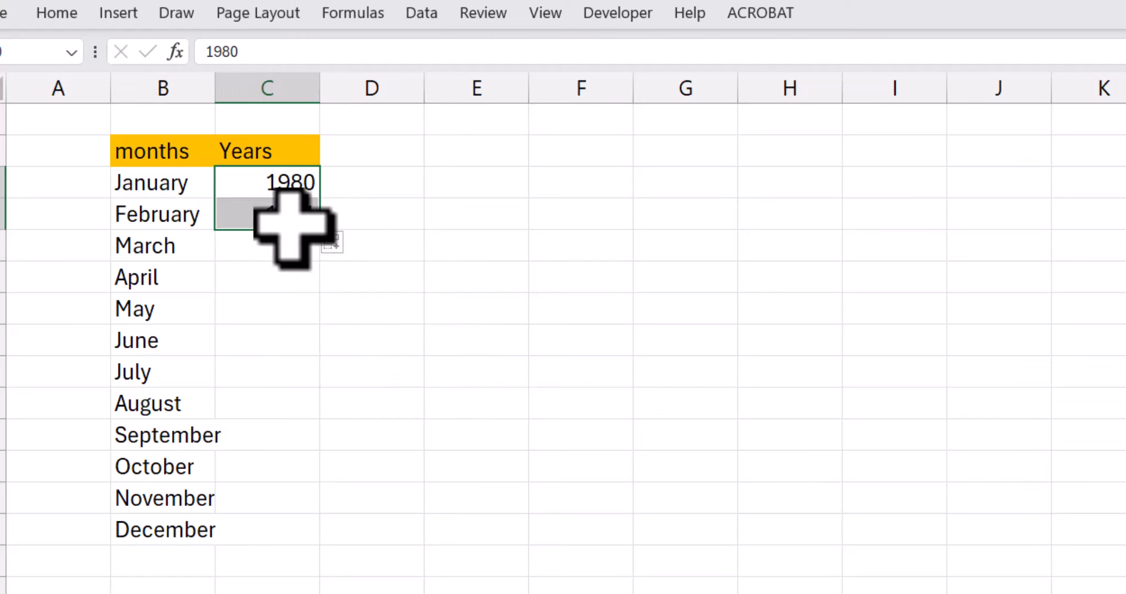
pyautogui.moveTo(320, 230); pyautogui.dragTo(275, 591)
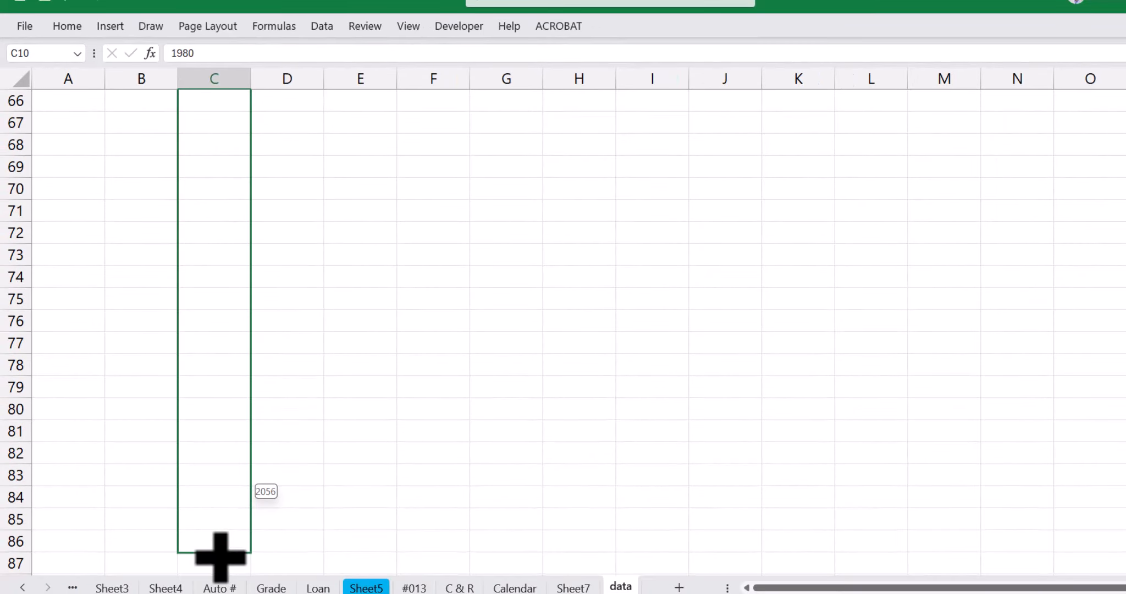
pyautogui.moveTo(220, 557); pyautogui.dragTo(230, 433)
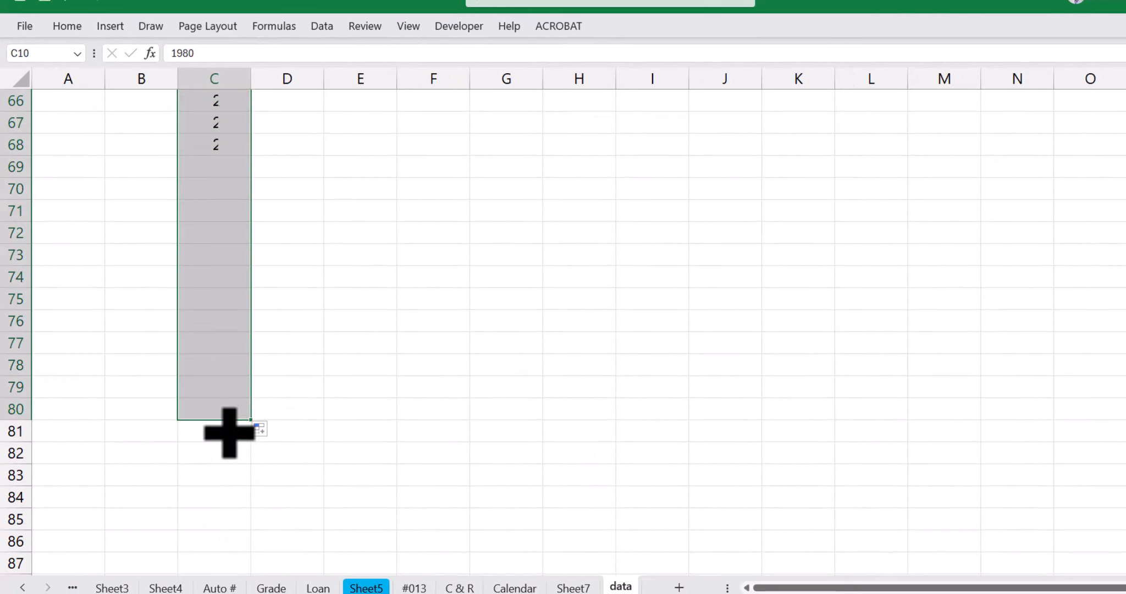
# Center the contents of columns B and C horizontally and widen column B to fit the longest month name.
pyautogui.scroll(11, 216, 379)
pyautogui.scroll(11, 219, 381)
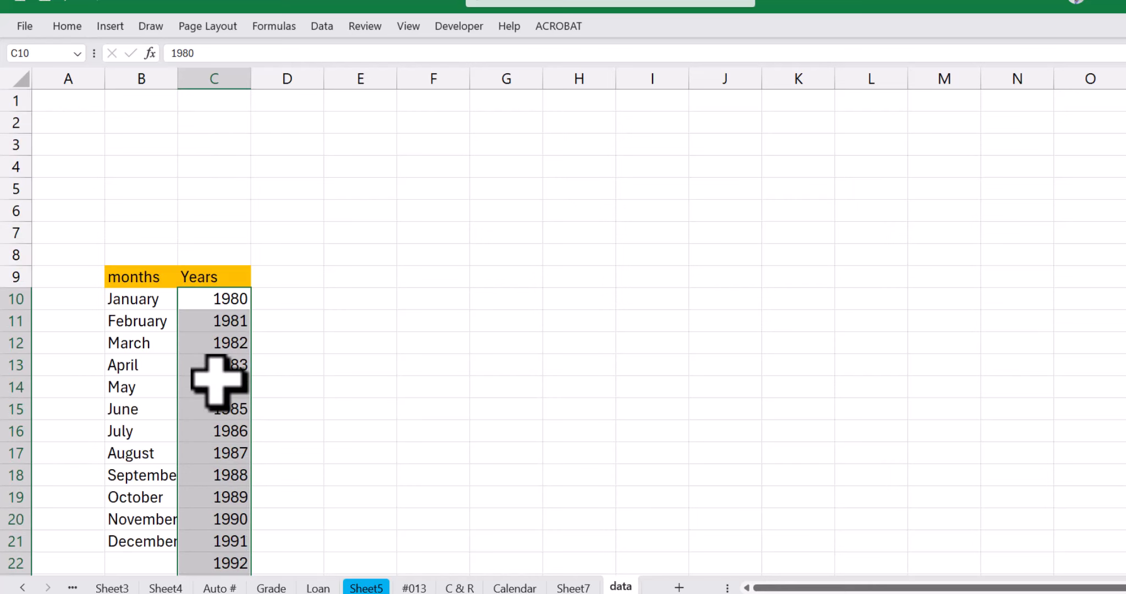
pyautogui.click(73, 28)
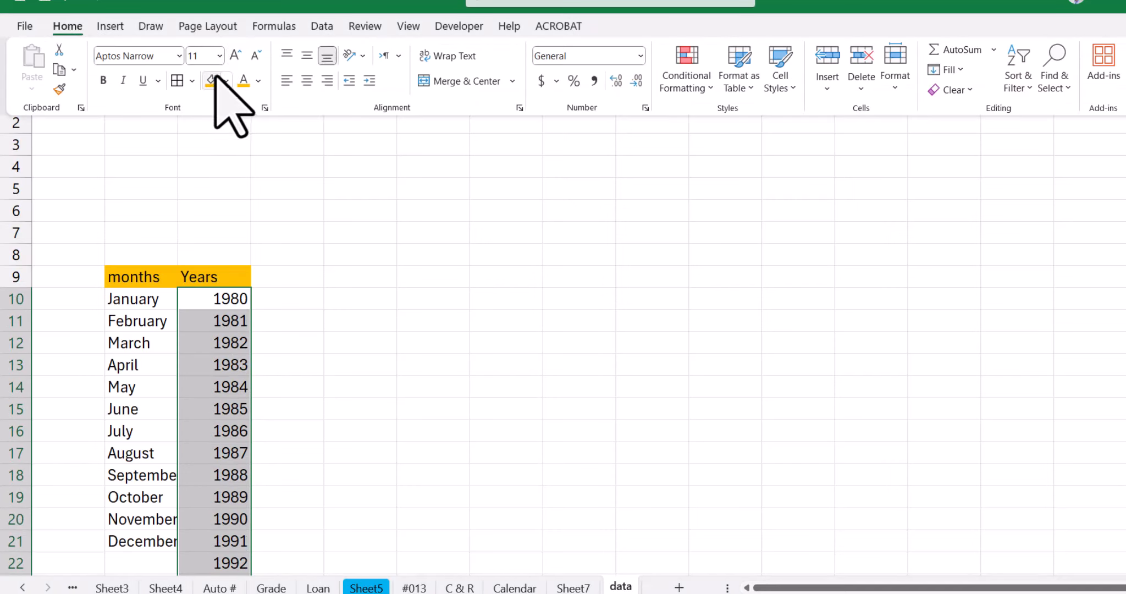
pyautogui.click(307, 81)
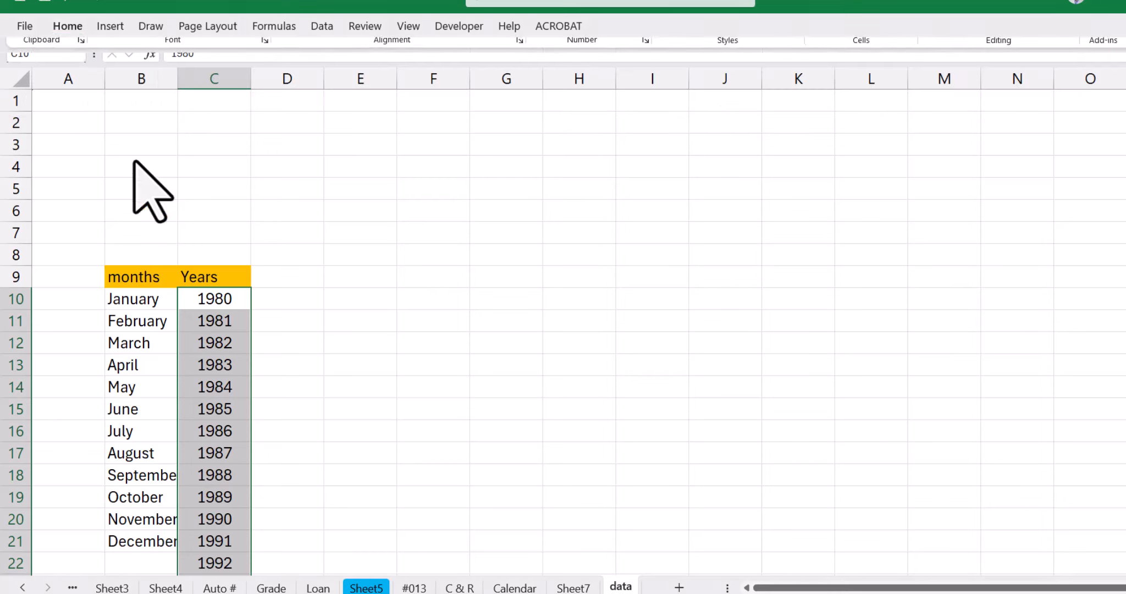
pyautogui.moveTo(138, 81); pyautogui.dragTo(215, 80)
pyautogui.click(88, 25)
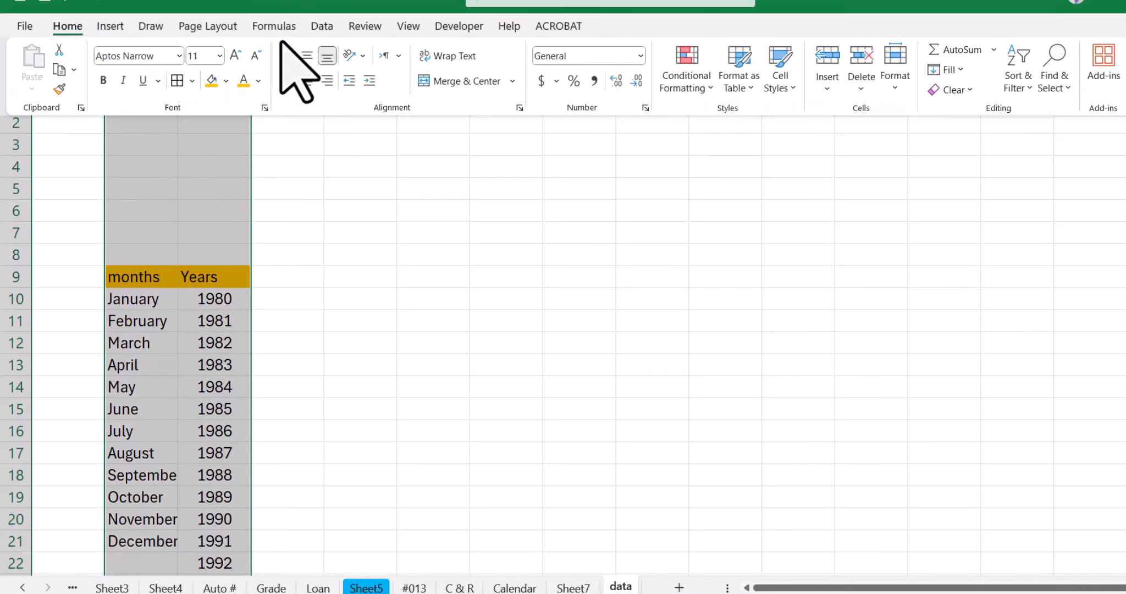
pyautogui.click(308, 82)
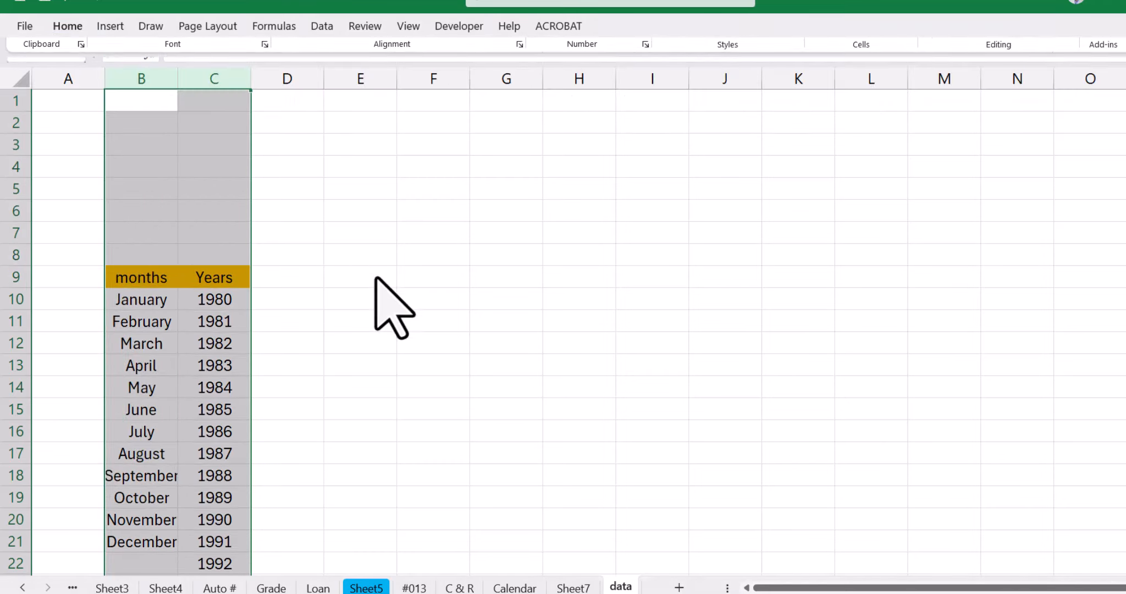
pyautogui.scroll(-1, 284, 382)
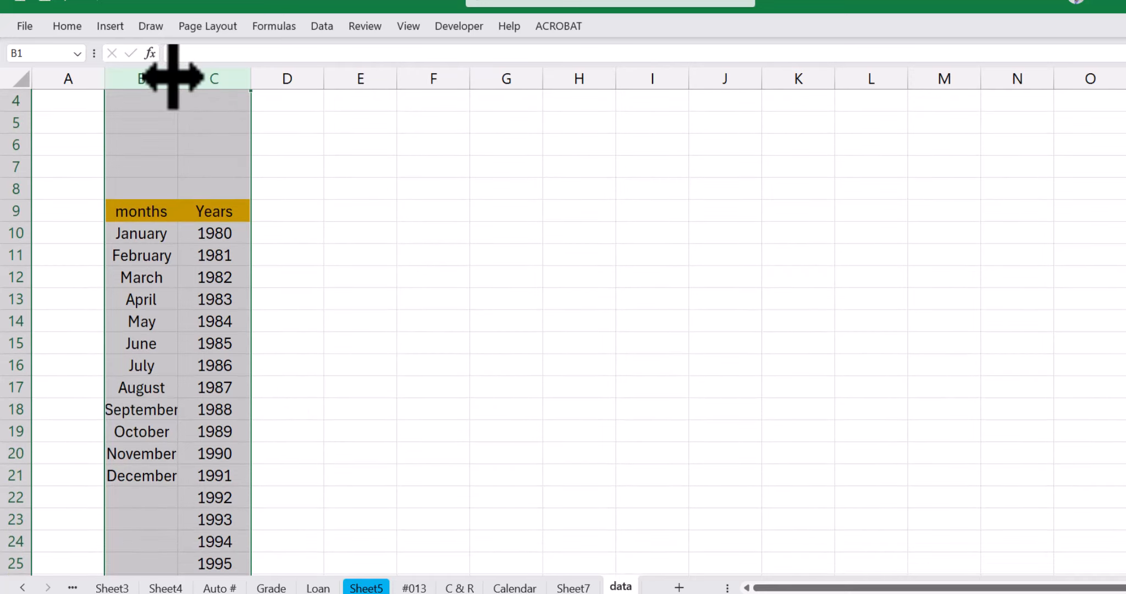
pyautogui.moveTo(172, 78); pyautogui.dragTo(186, 78)
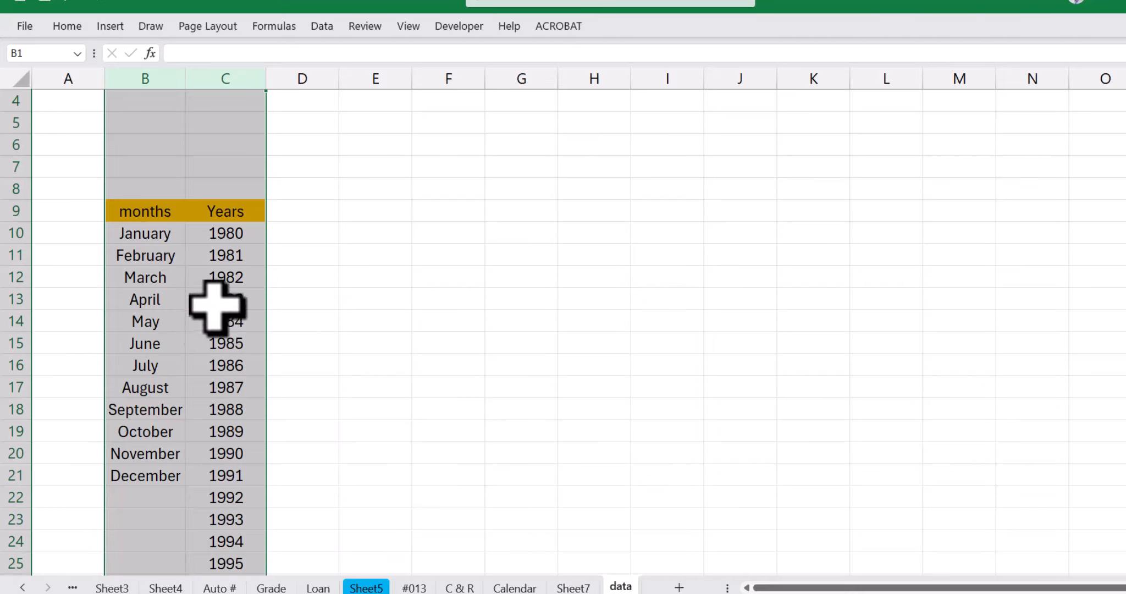
# Return to Sheet7 and set the ribbon to always show.
pyautogui.click(582, 591)
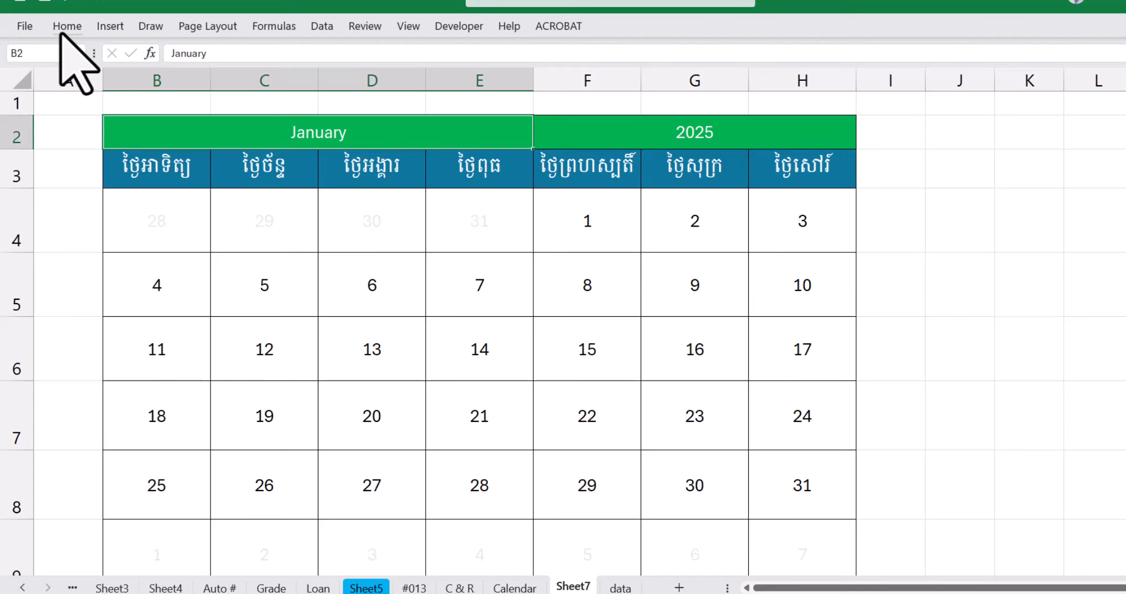
pyautogui.click(322, 27)
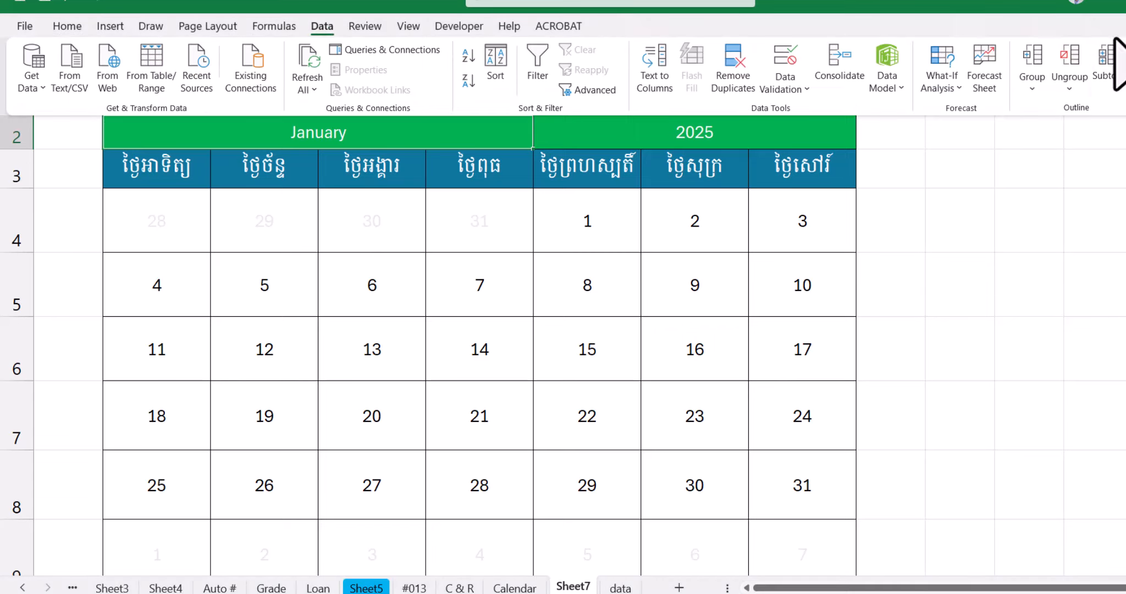
pyautogui.click(1125, 108)
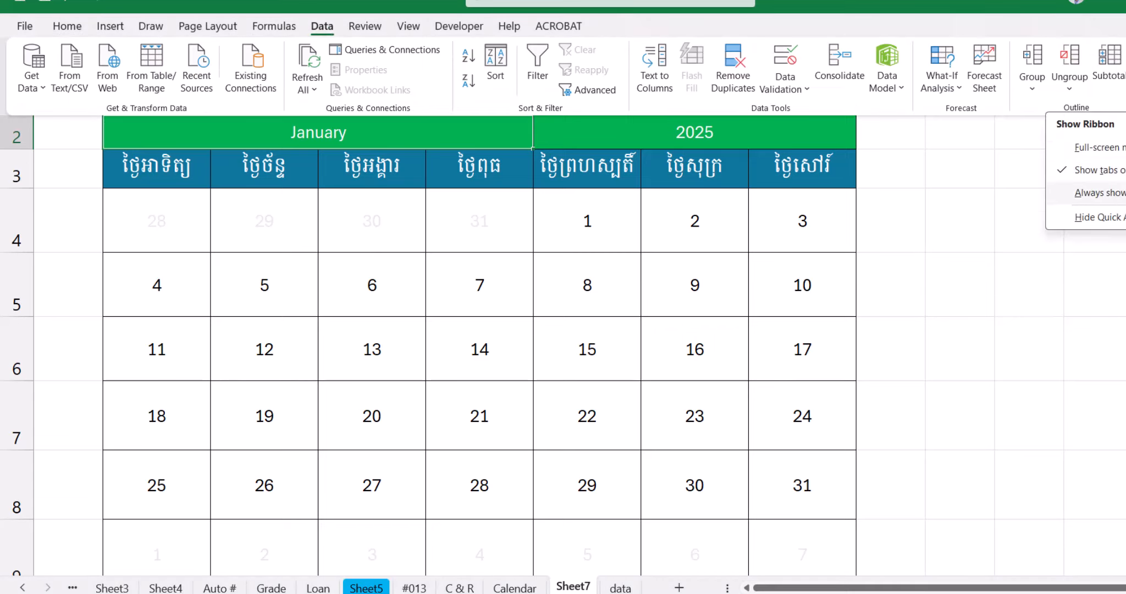
pyautogui.click(1100, 192)
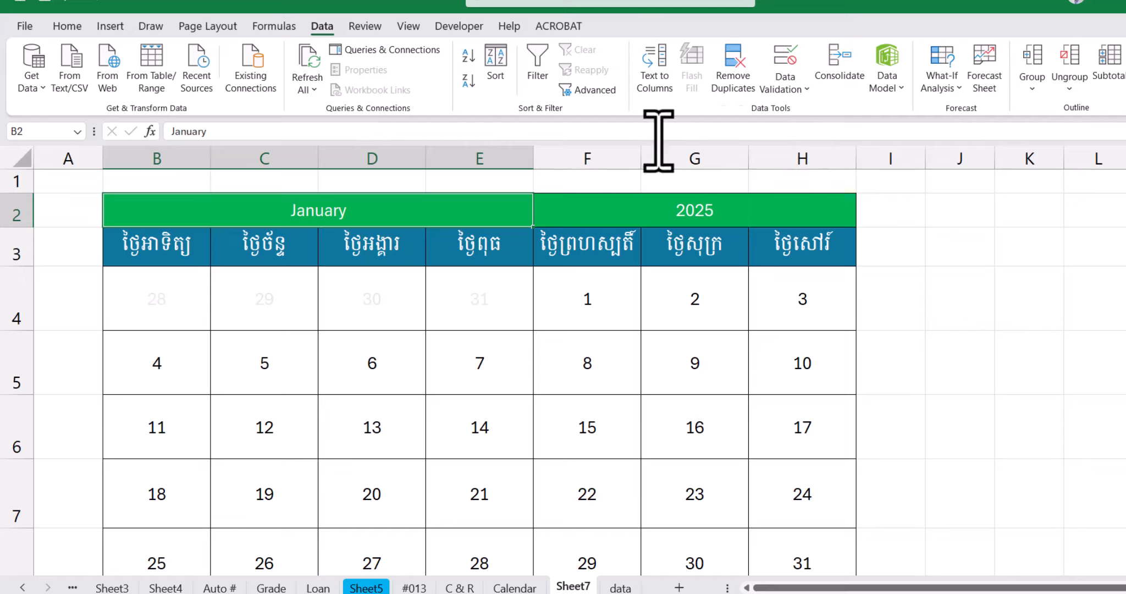
# Add list data validation to the month header B2, using =data!$B$10:$B$21 as the source.
pyautogui.click(805, 98)
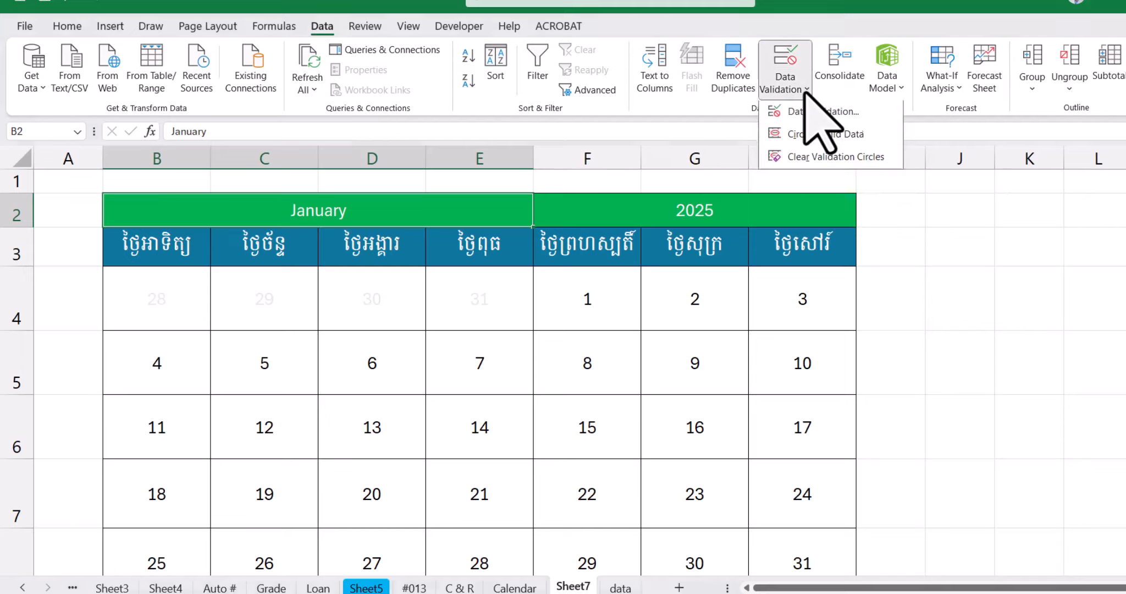
pyautogui.click(849, 116)
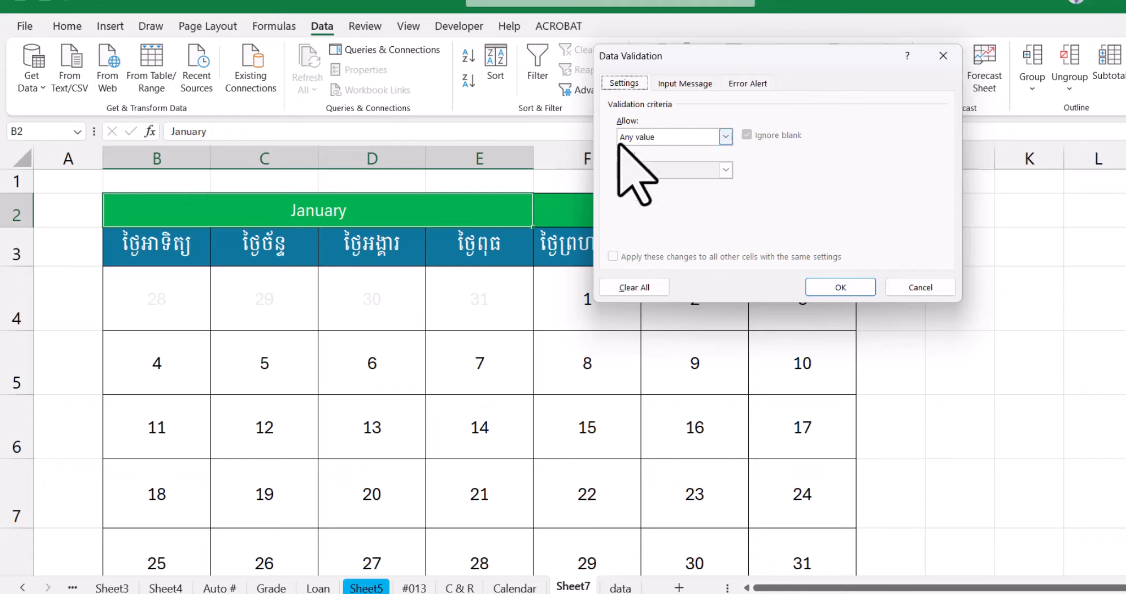
pyautogui.click(656, 140)
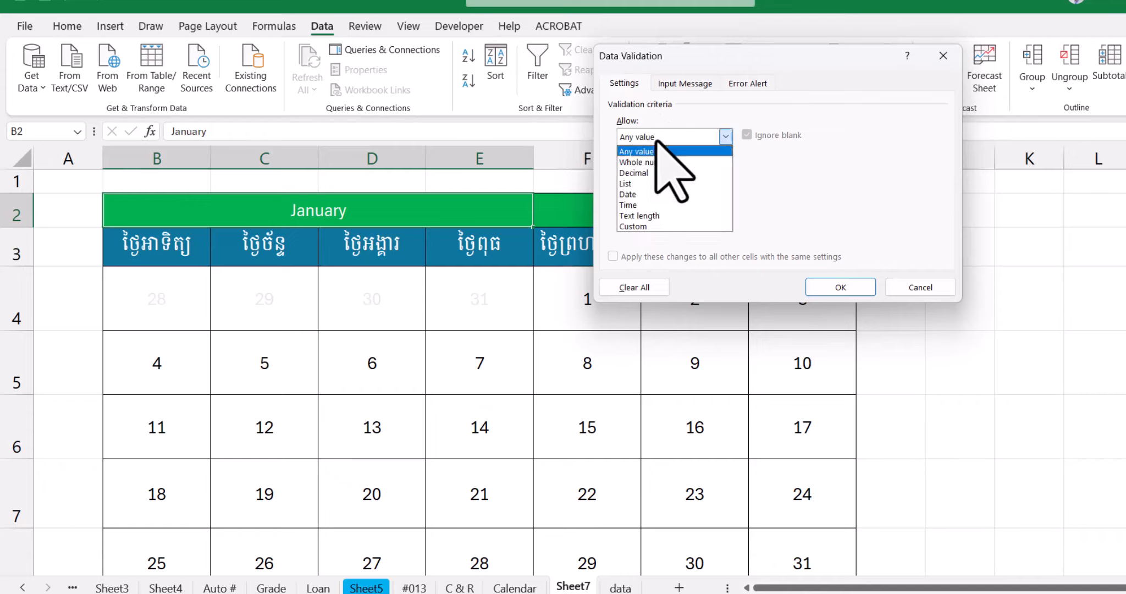
pyautogui.click(645, 182)
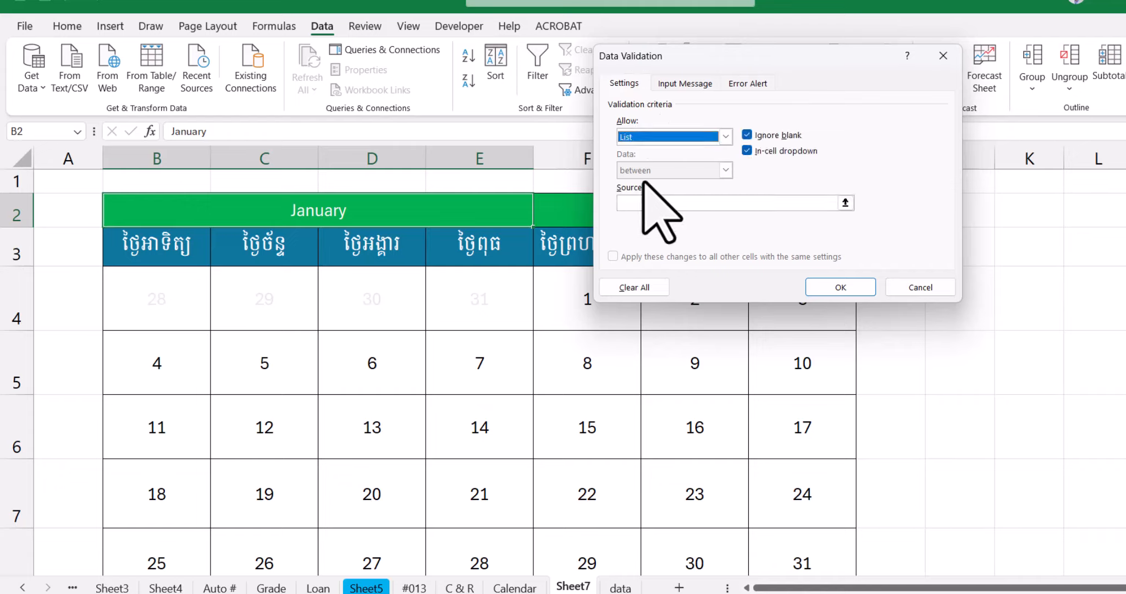
pyautogui.click(666, 202)
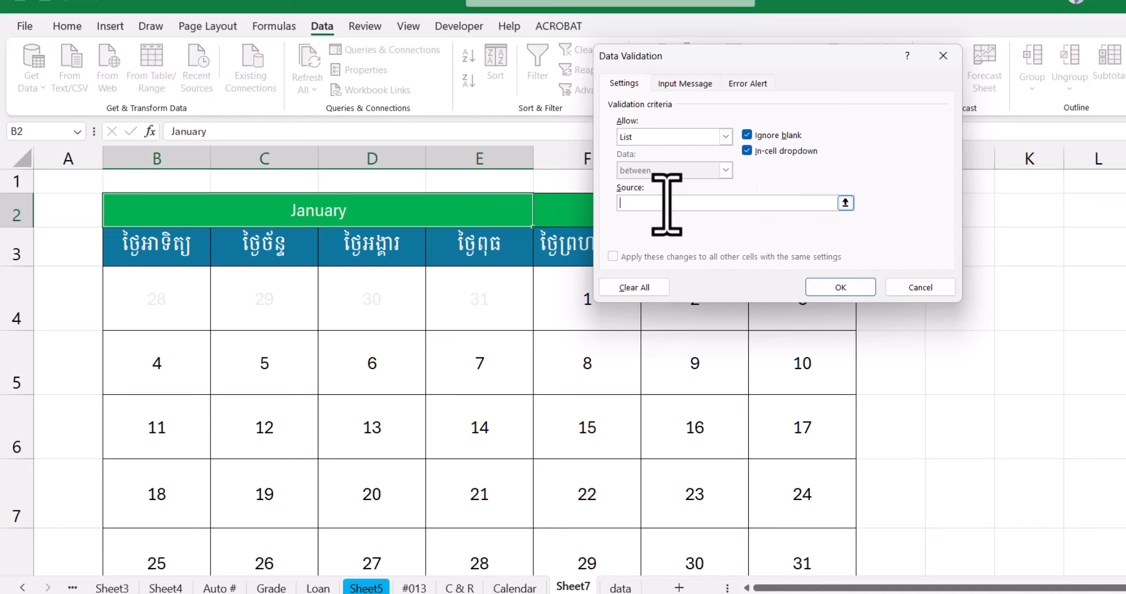
pyautogui.click(621, 588)
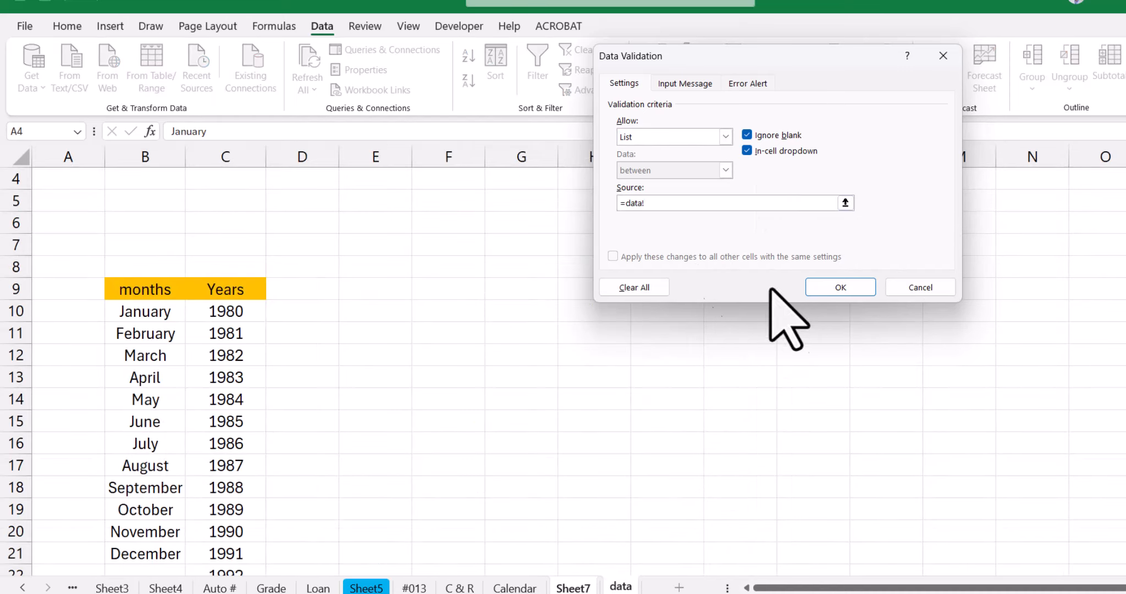
pyautogui.click(162, 313)
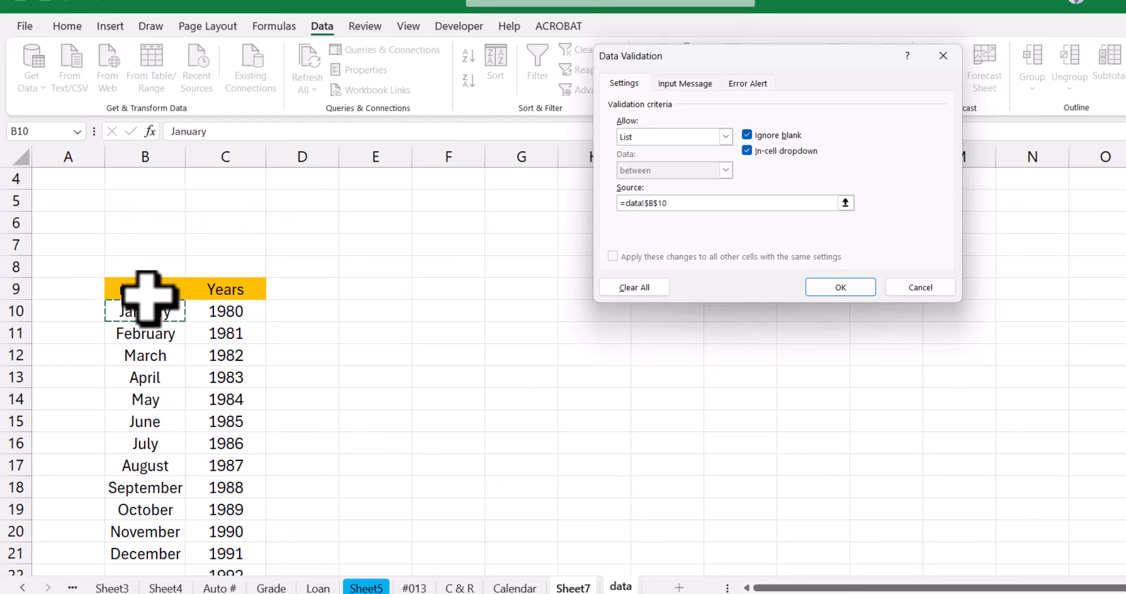
pyautogui.scroll(-2, 141, 379)
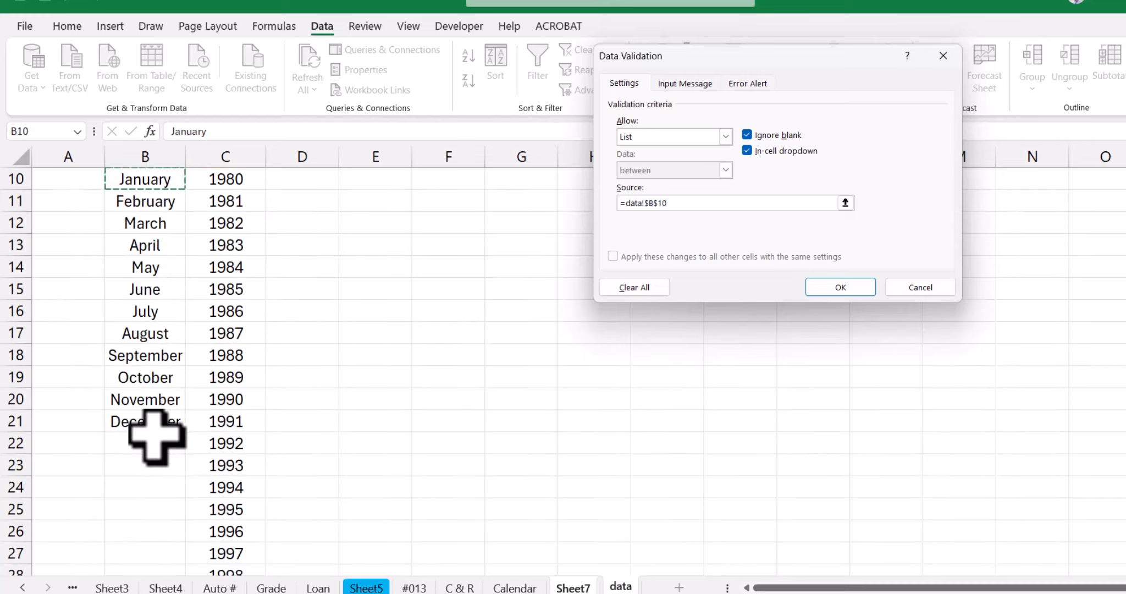
pyautogui.moveTo(156, 437); pyautogui.dragTo(159, 434)
pyautogui.scroll(1, 160, 434)
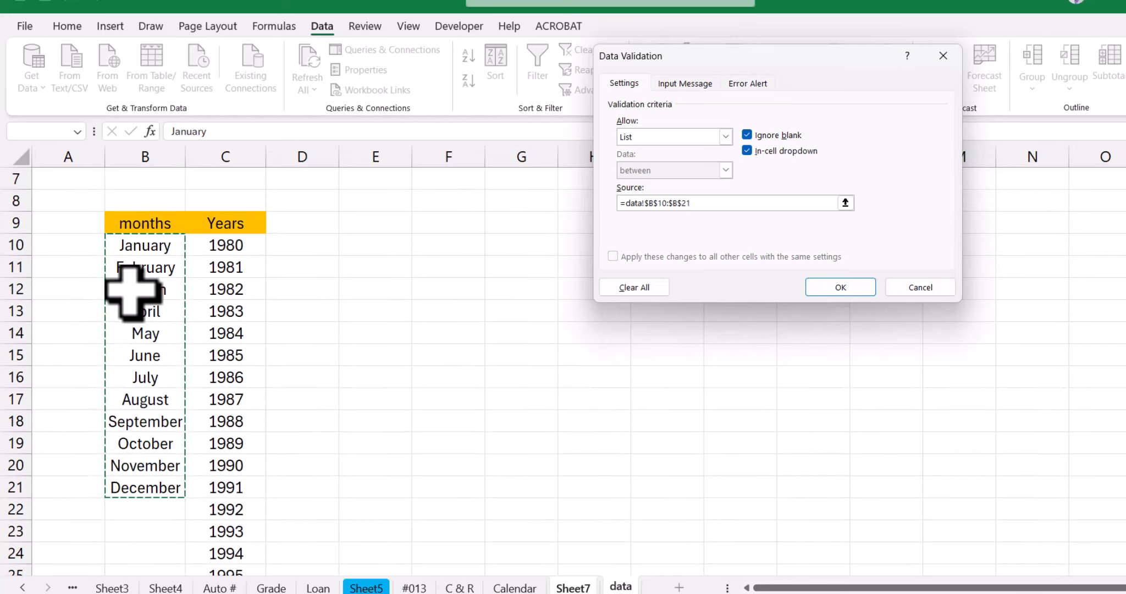
pyautogui.click(838, 287)
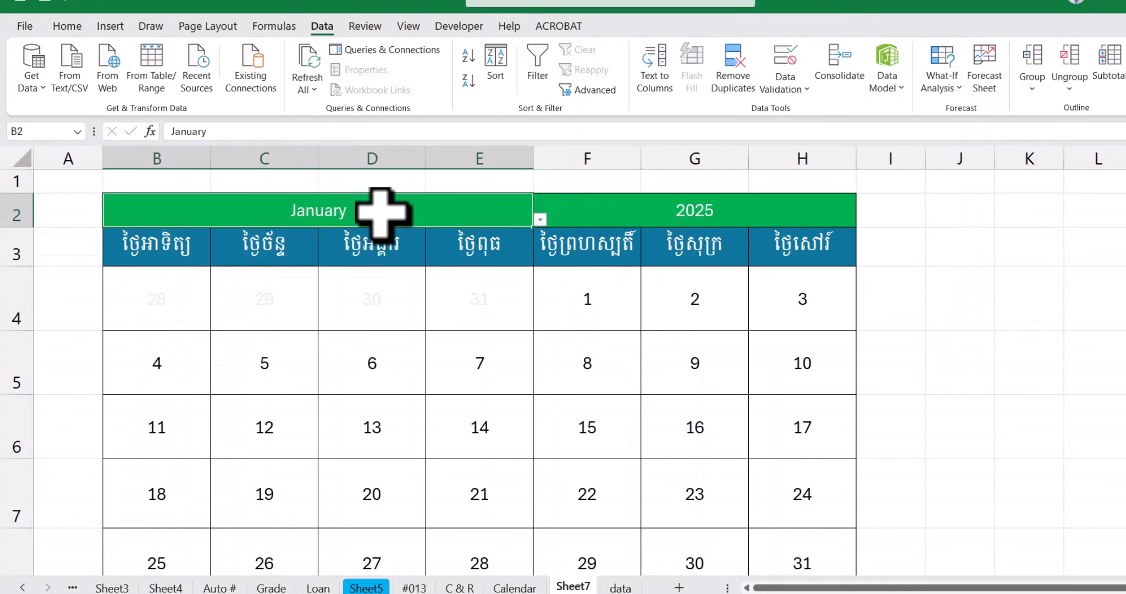
# Test the month drop-down in B2 by choosing September, March and September again, checking the calendar dates.
pyautogui.click(541, 219)
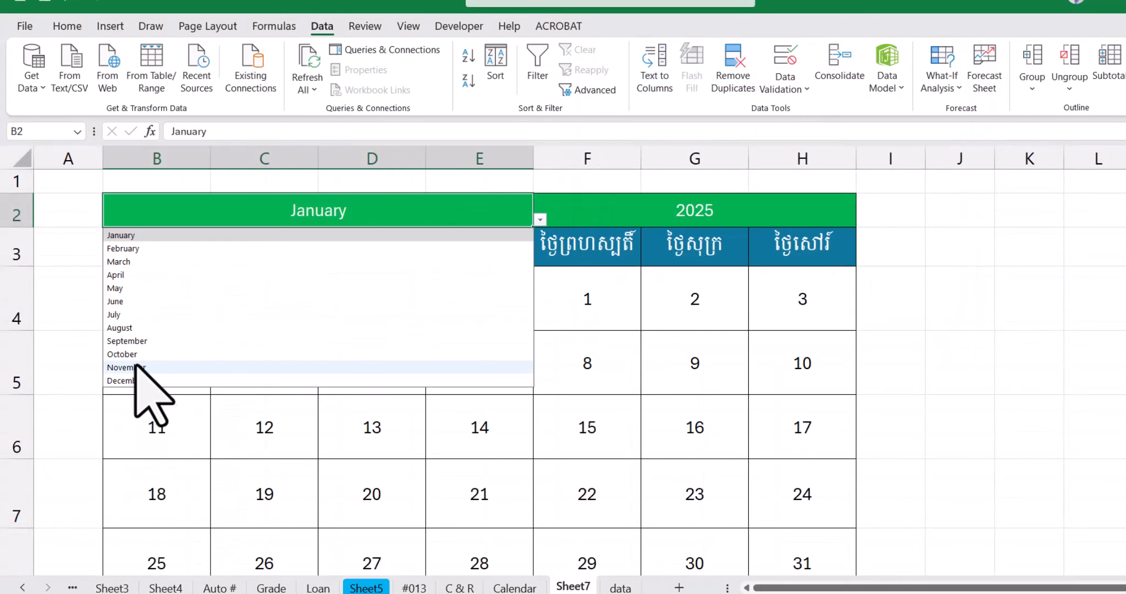
pyautogui.click(129, 341)
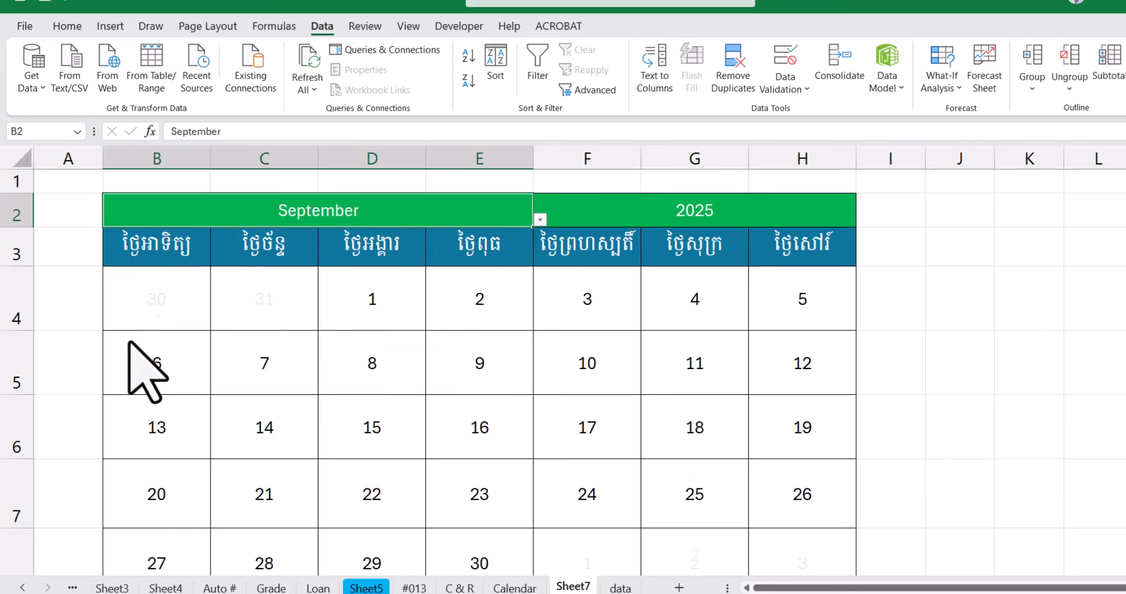
pyautogui.click(541, 219)
pyautogui.click(164, 257)
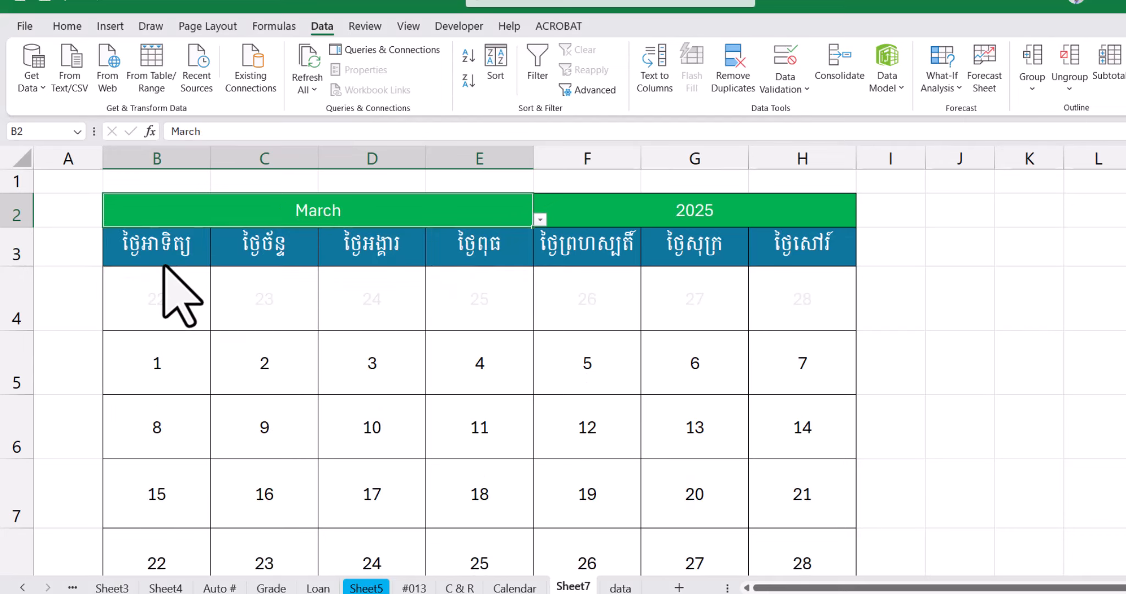
pyautogui.click(541, 219)
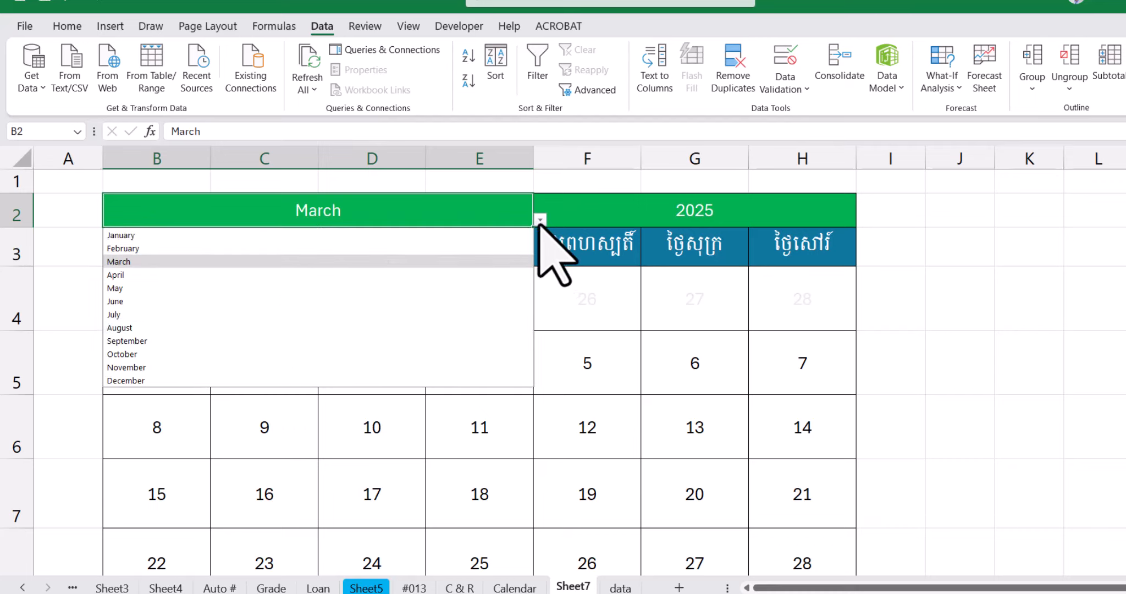
pyautogui.click(167, 341)
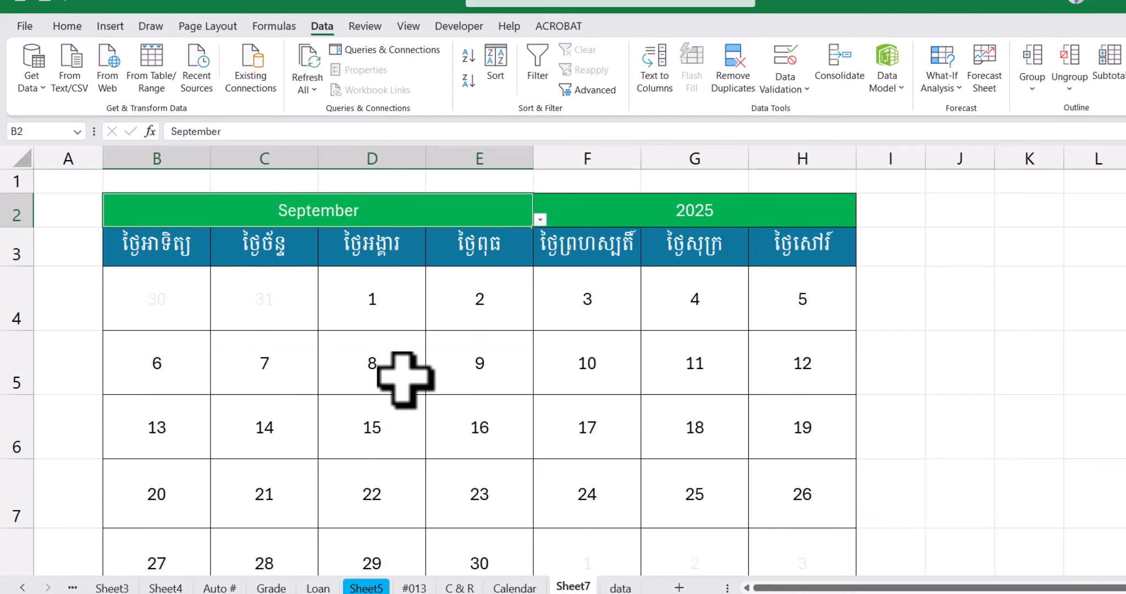
pyautogui.scroll(-1, 436, 382)
pyautogui.scroll(1, 437, 381)
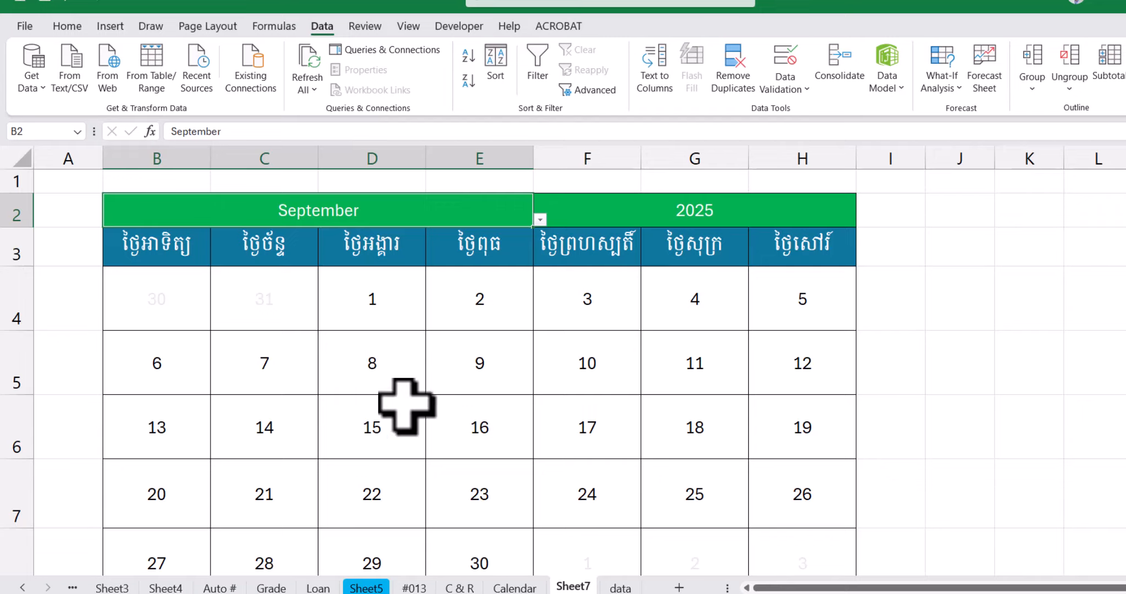
# Add list data validation to the year header F2, using =data!$C$10:$C$80 as the source.
pyautogui.click(630, 210)
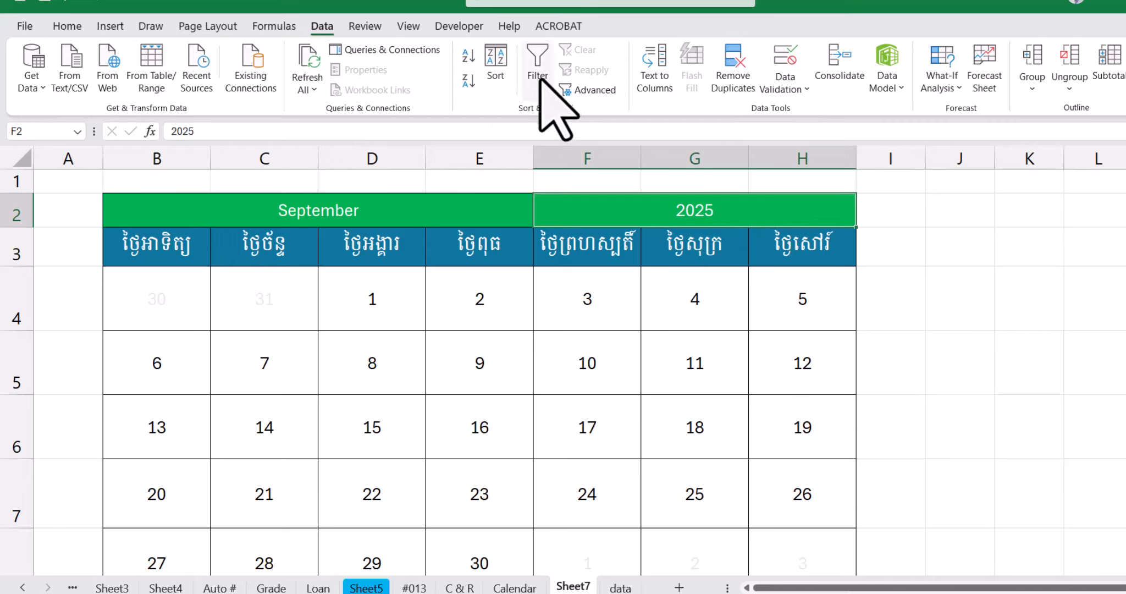
pyautogui.click(788, 50)
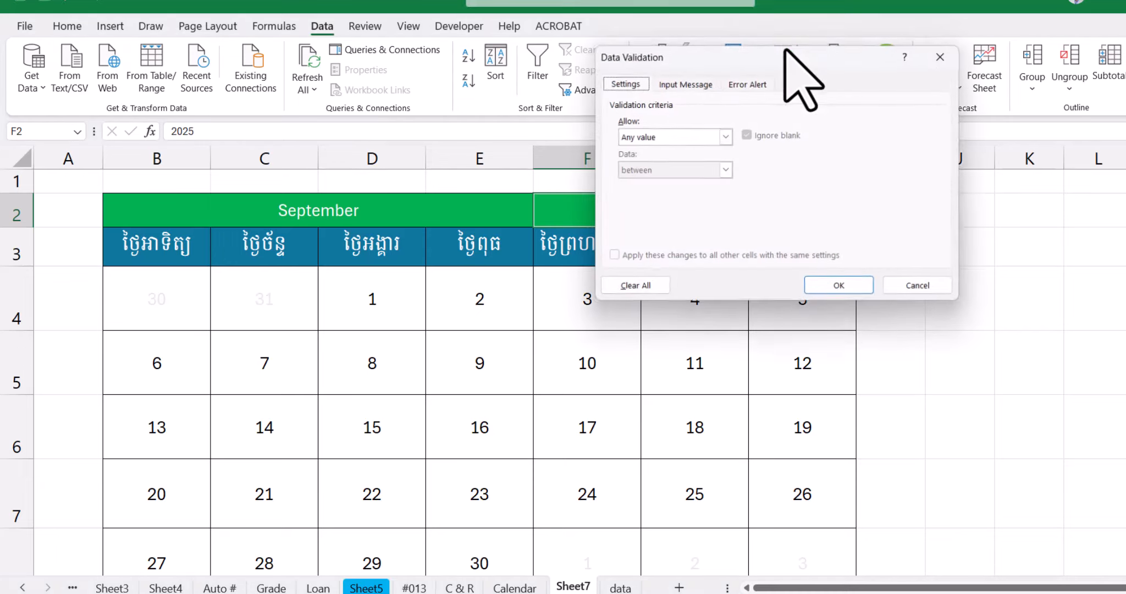
pyautogui.click(667, 138)
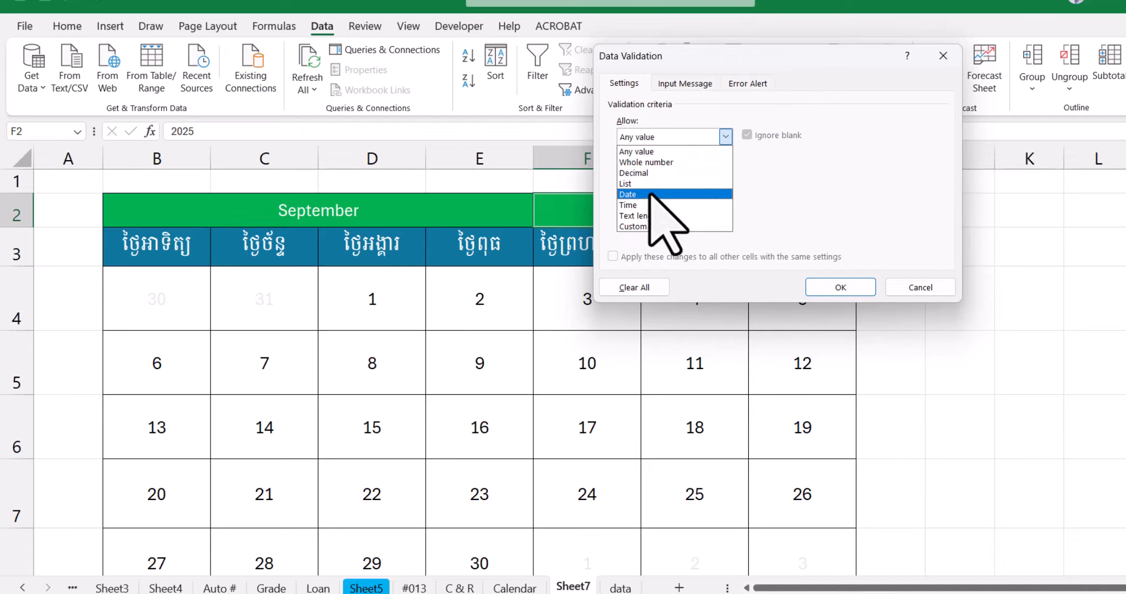
pyautogui.click(636, 185)
pyautogui.click(654, 204)
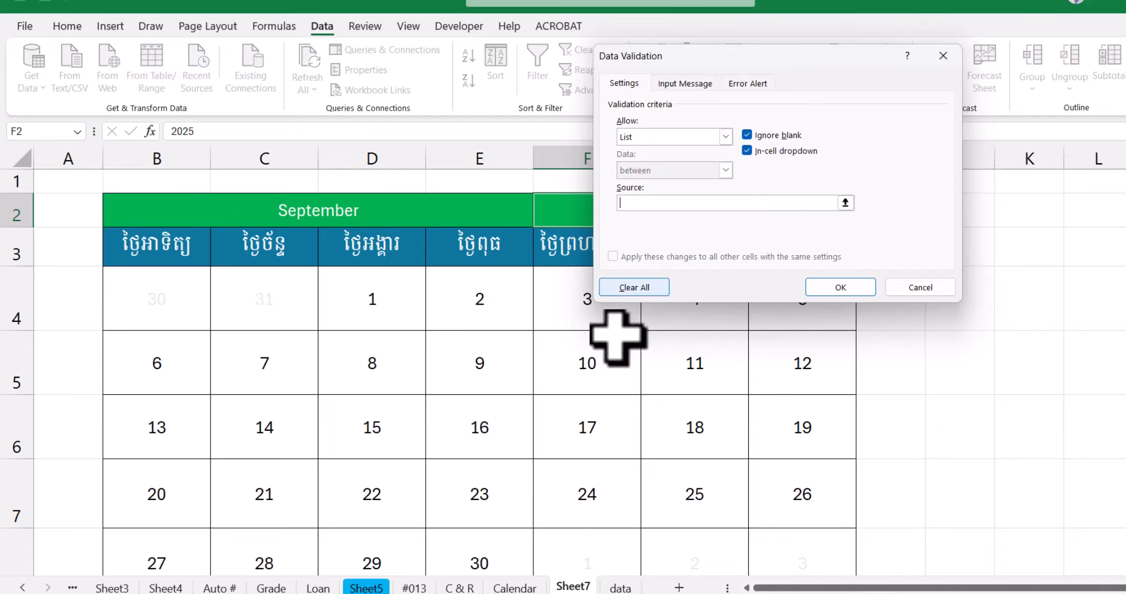
pyautogui.click(620, 588)
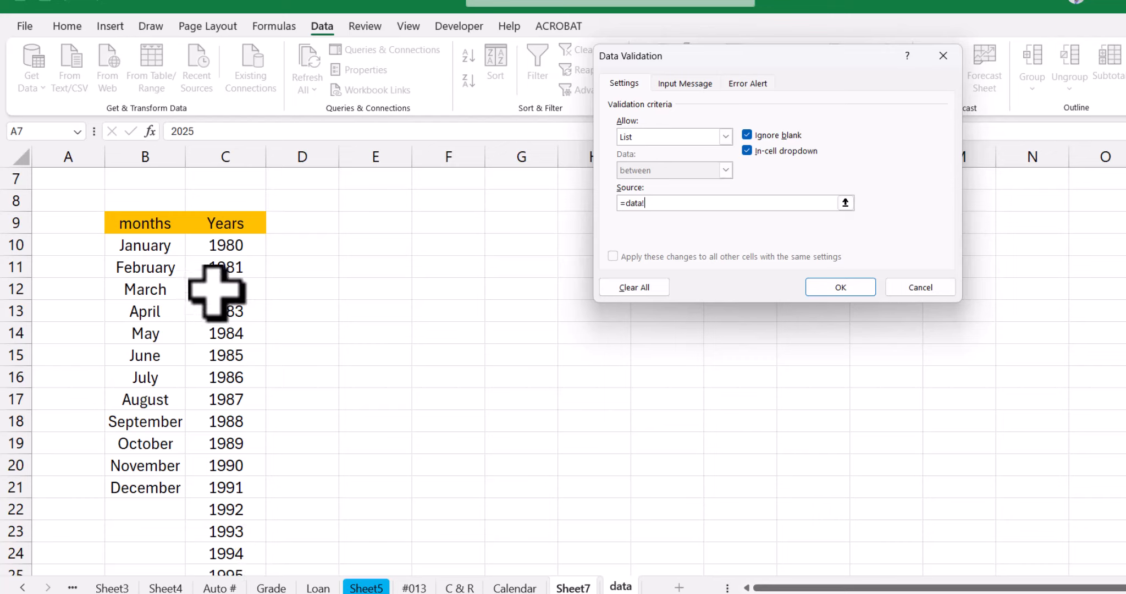
pyautogui.click(229, 247)
pyautogui.scroll(-5, 203, 443)
pyautogui.scroll(-15, 204, 443)
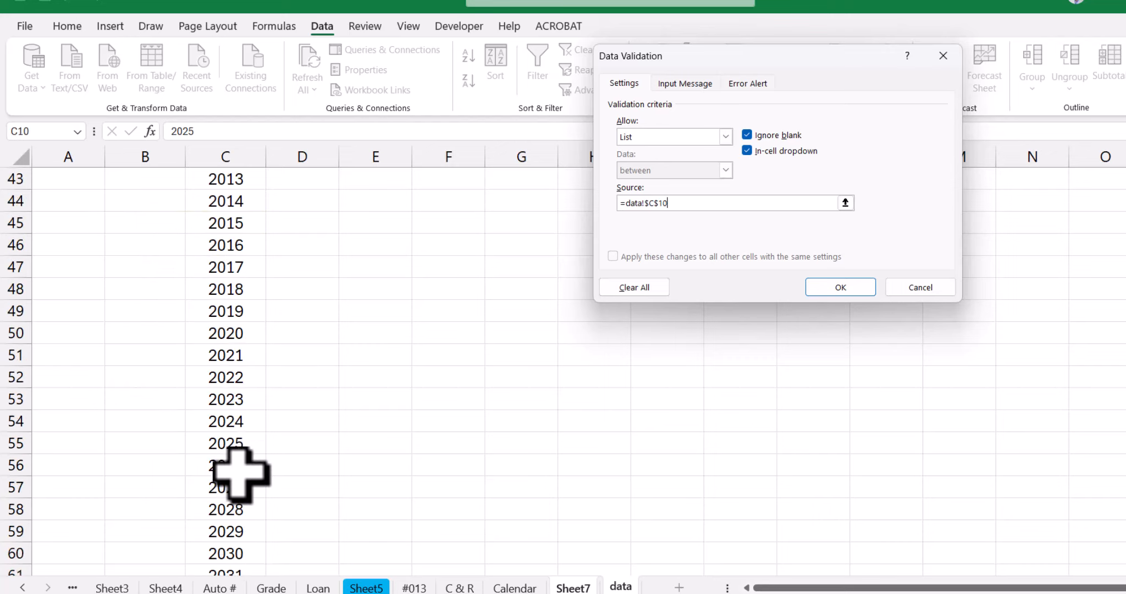
pyautogui.keyDown('shift'); pyautogui.click(237, 467); pyautogui.keyUp('shift')
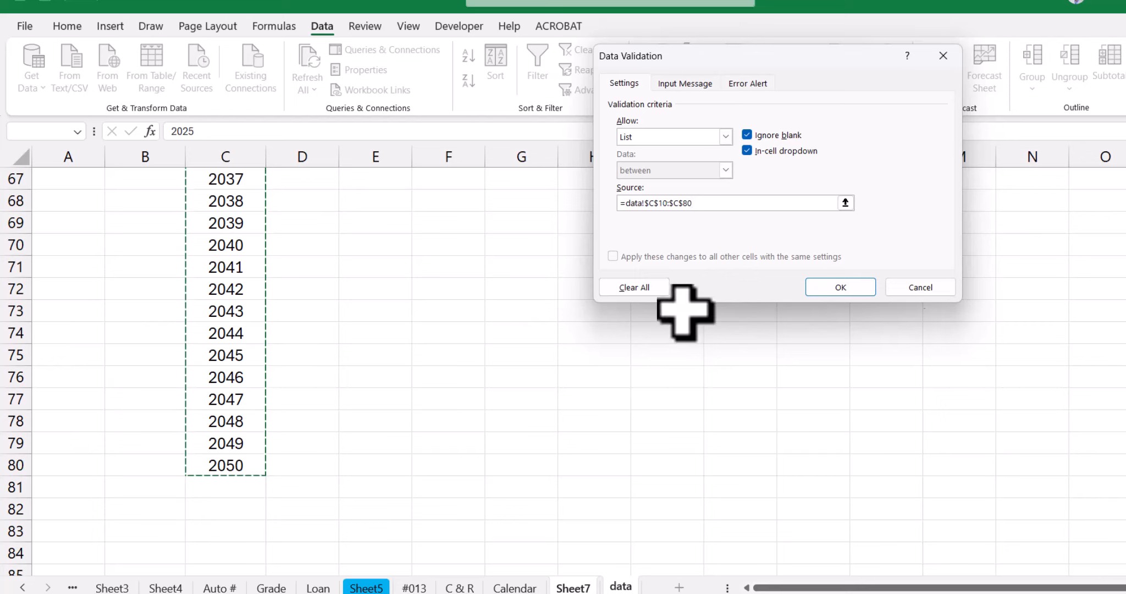
pyautogui.click(847, 287)
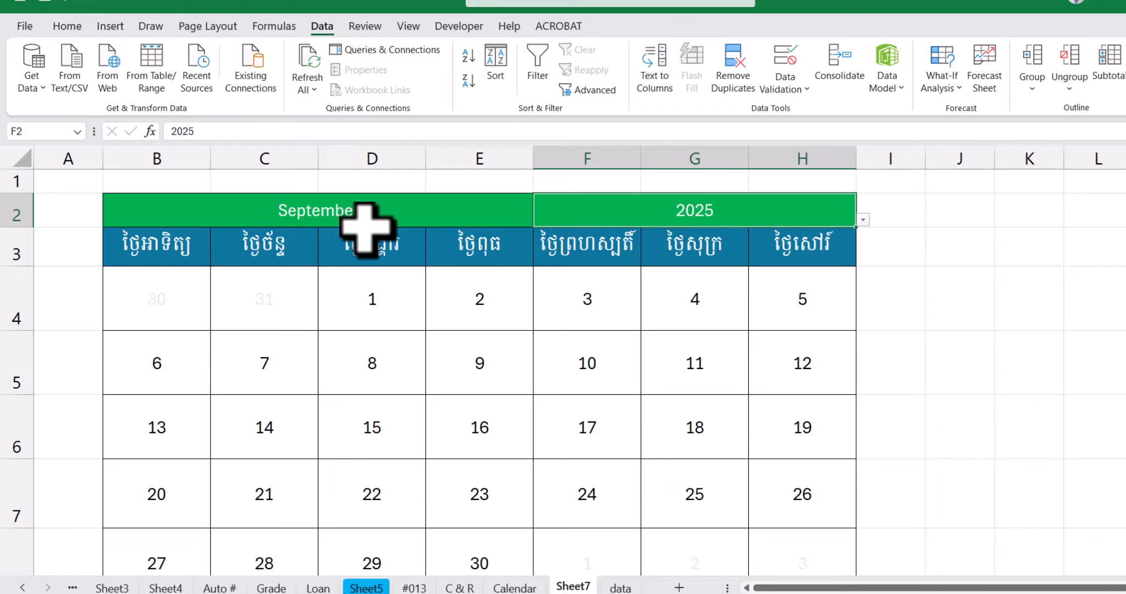
# Choose 2050 from the year drop-down in F2 and check the calendar dates.
pyautogui.click(863, 220)
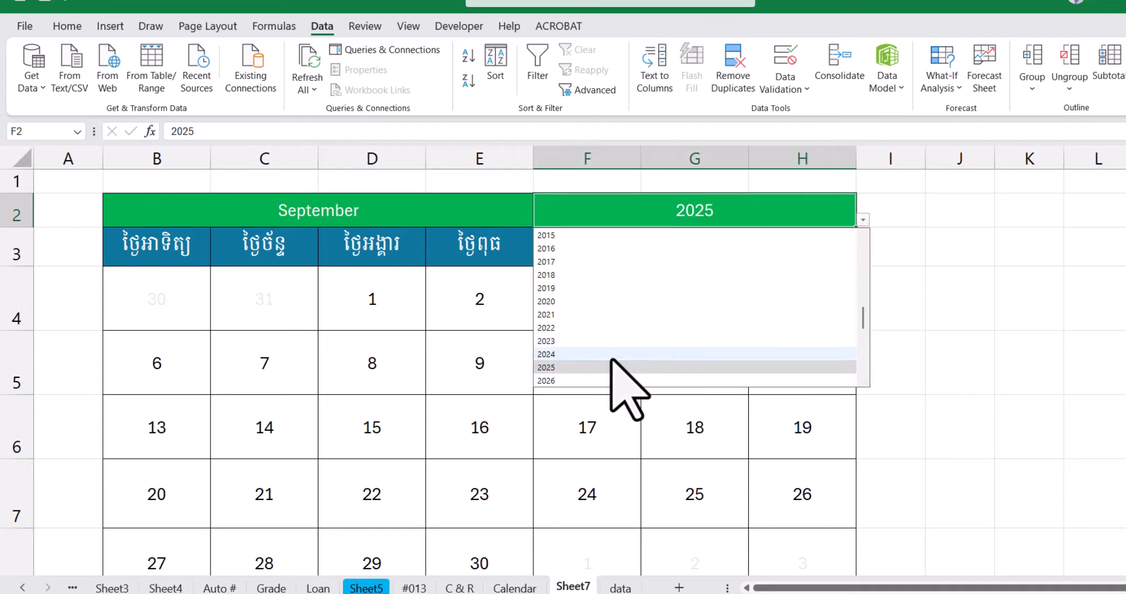
pyautogui.scroll(-7, 611, 364)
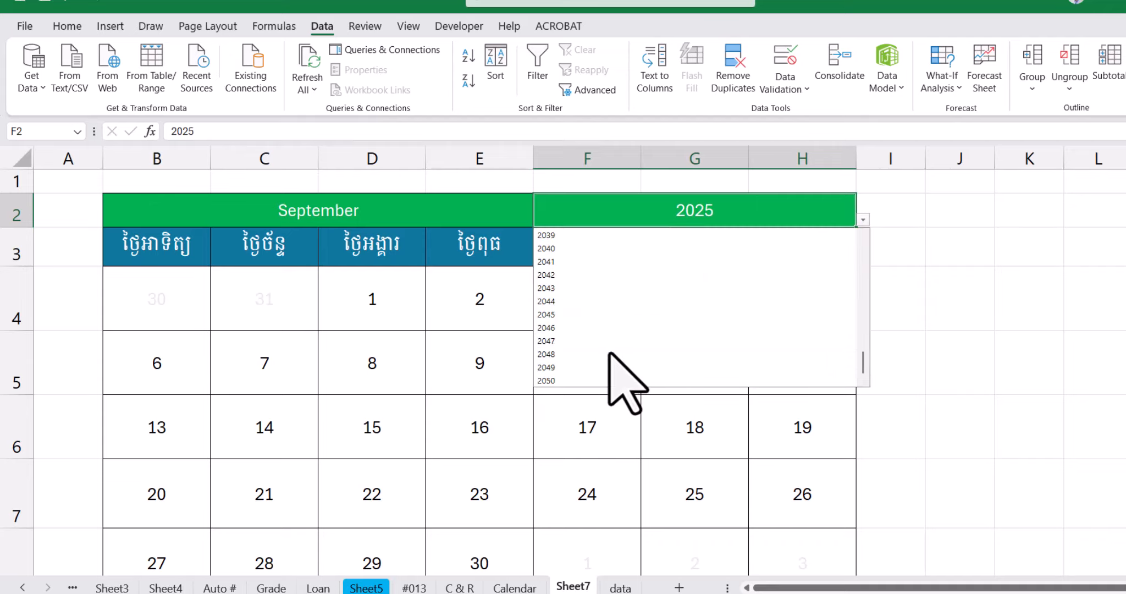
pyautogui.click(562, 380)
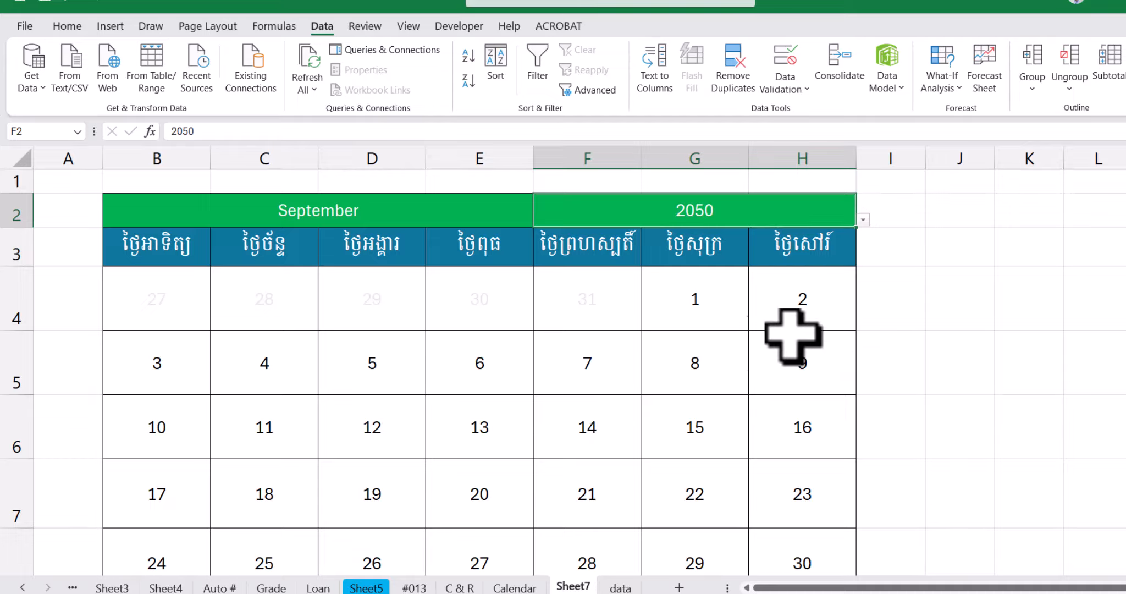
pyautogui.scroll(-2, 794, 377)
pyautogui.scroll(2, 493, 423)
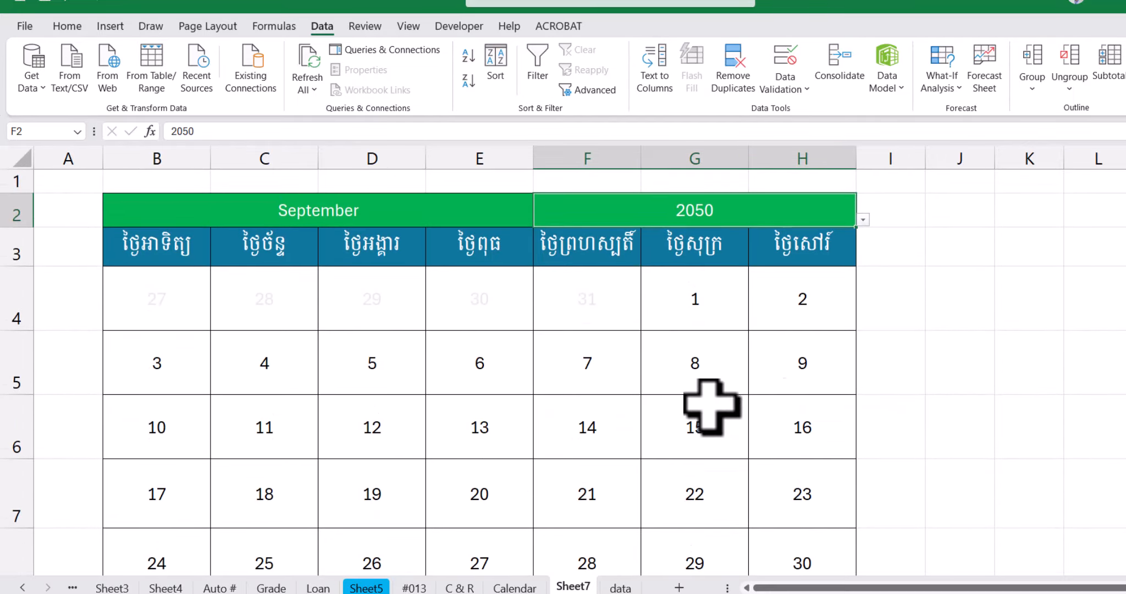
# Format the Sunday column B3:B9, including its day header, with standard red bold text.
pyautogui.click(445, 453)
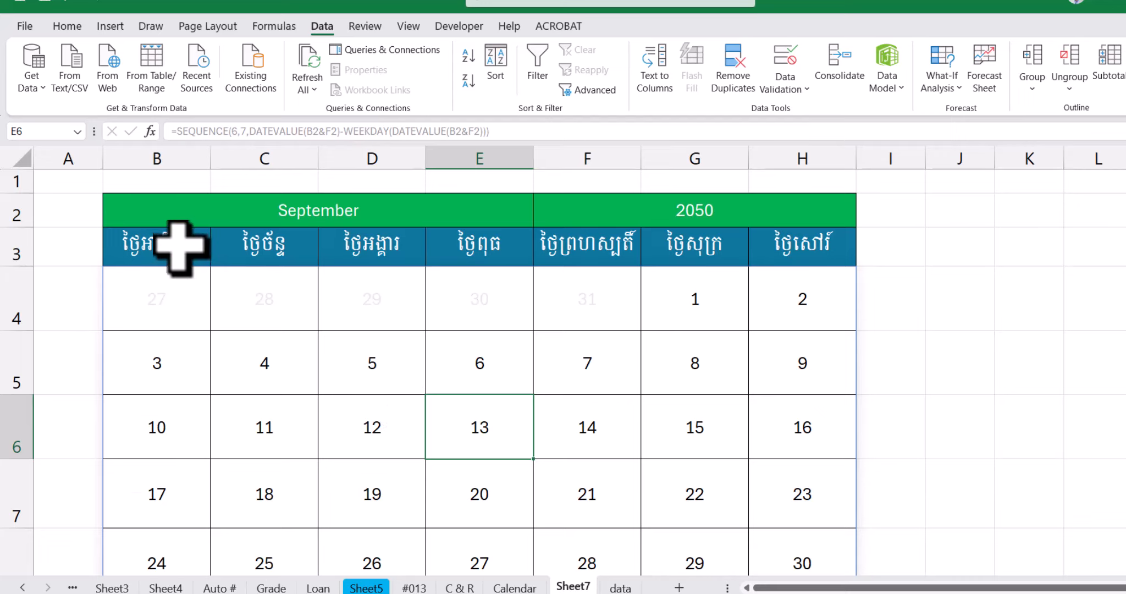
pyautogui.click(179, 246)
pyautogui.scroll(-2, 196, 284)
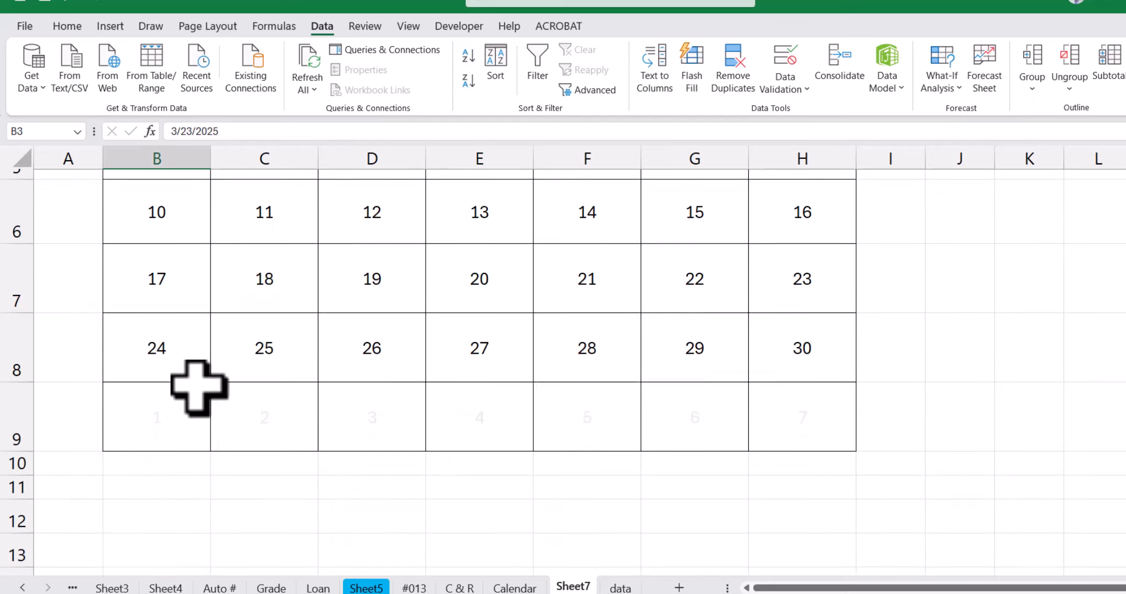
pyautogui.keyDown('shift'); pyautogui.click(177, 428); pyautogui.keyUp('shift')
pyautogui.scroll(2, 177, 428)
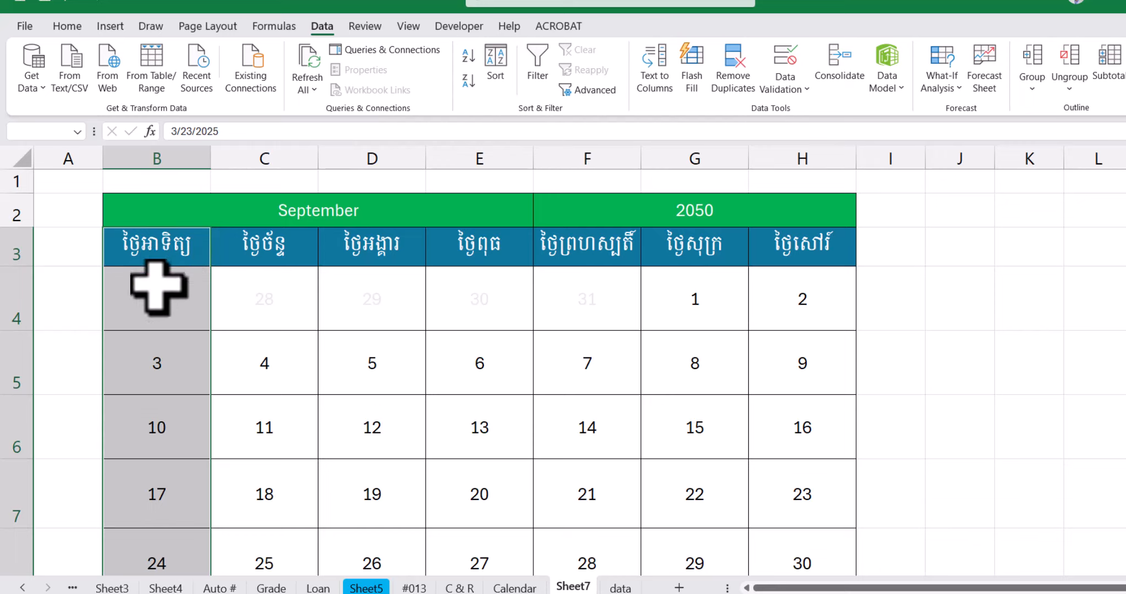
pyautogui.click(61, 27)
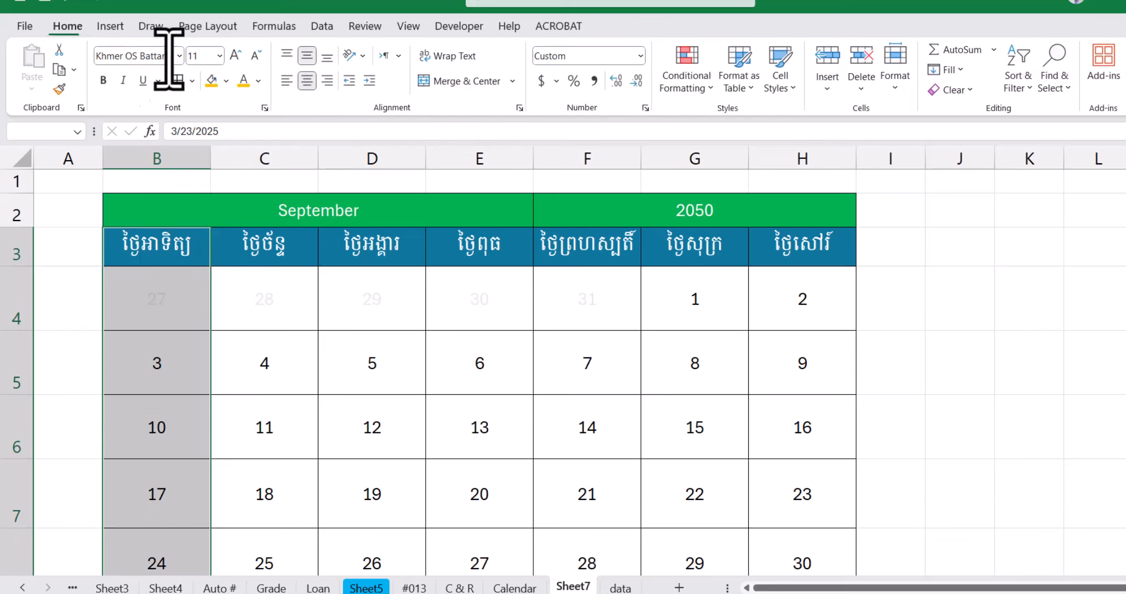
pyautogui.click(258, 81)
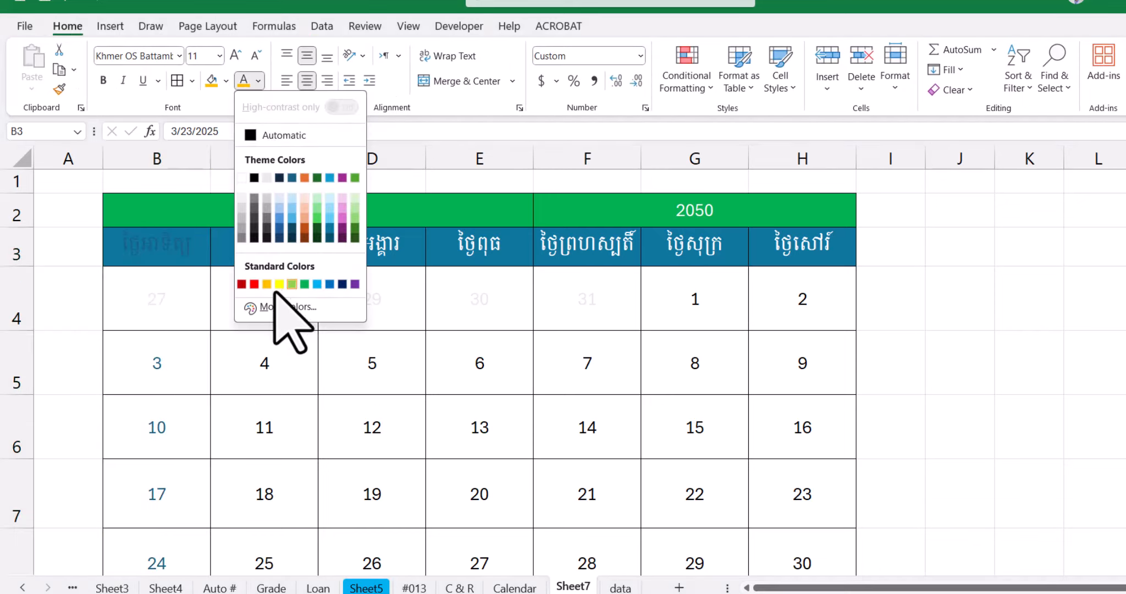
pyautogui.click(255, 284)
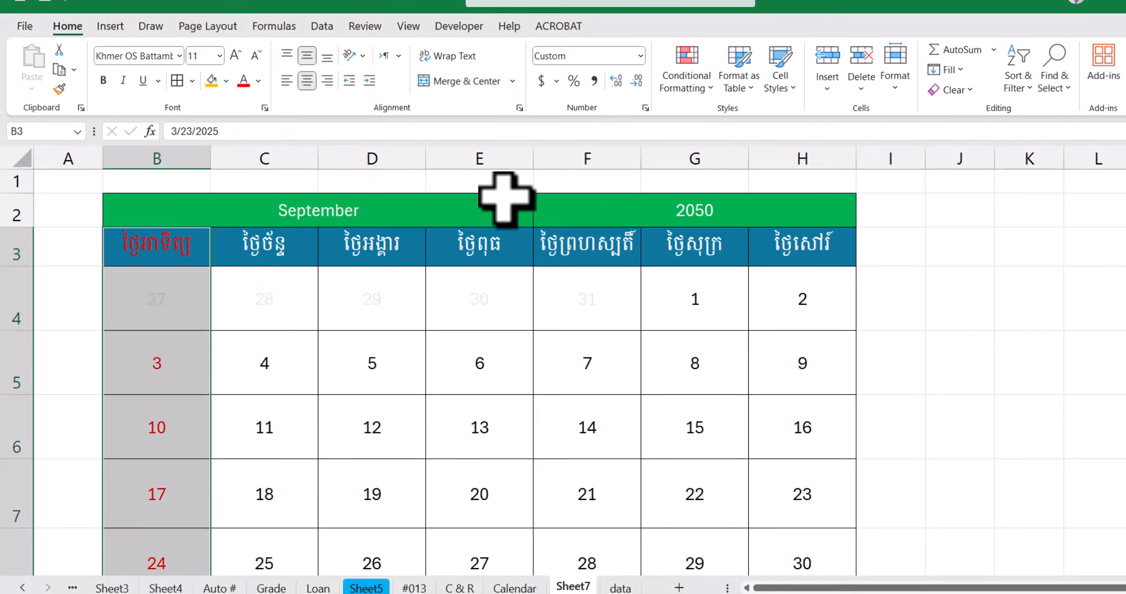
pyautogui.click(103, 81)
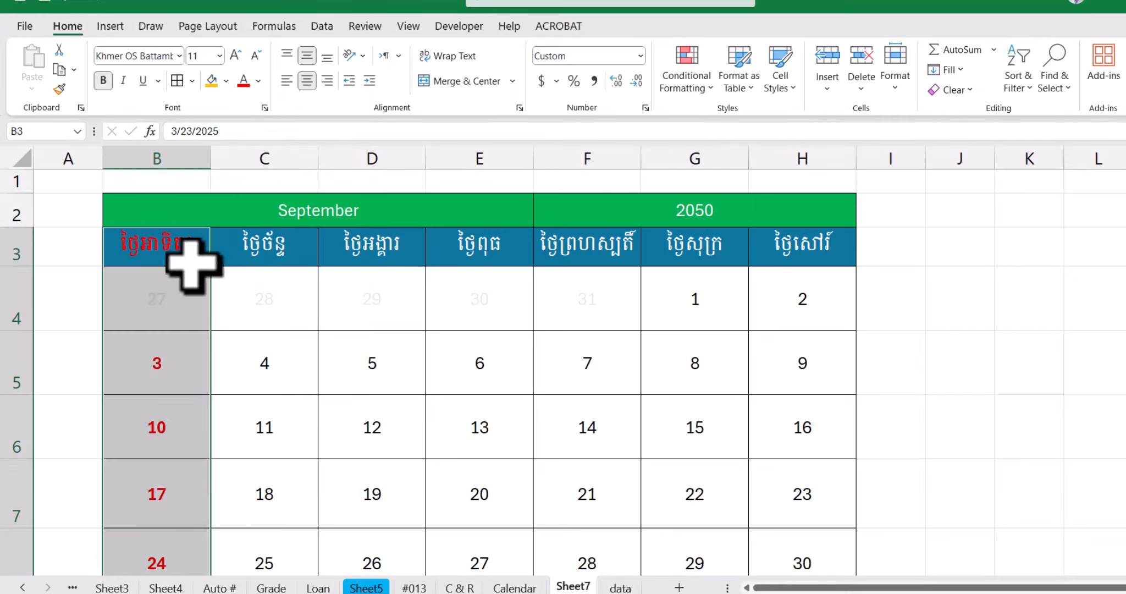
# Set the font colour of the Saturday column H3:H9, including its day header, to standard orange.
pyautogui.click(226, 276)
pyautogui.moveTo(794, 239); pyautogui.dragTo(820, 368)
pyautogui.scroll(2, 675, 364)
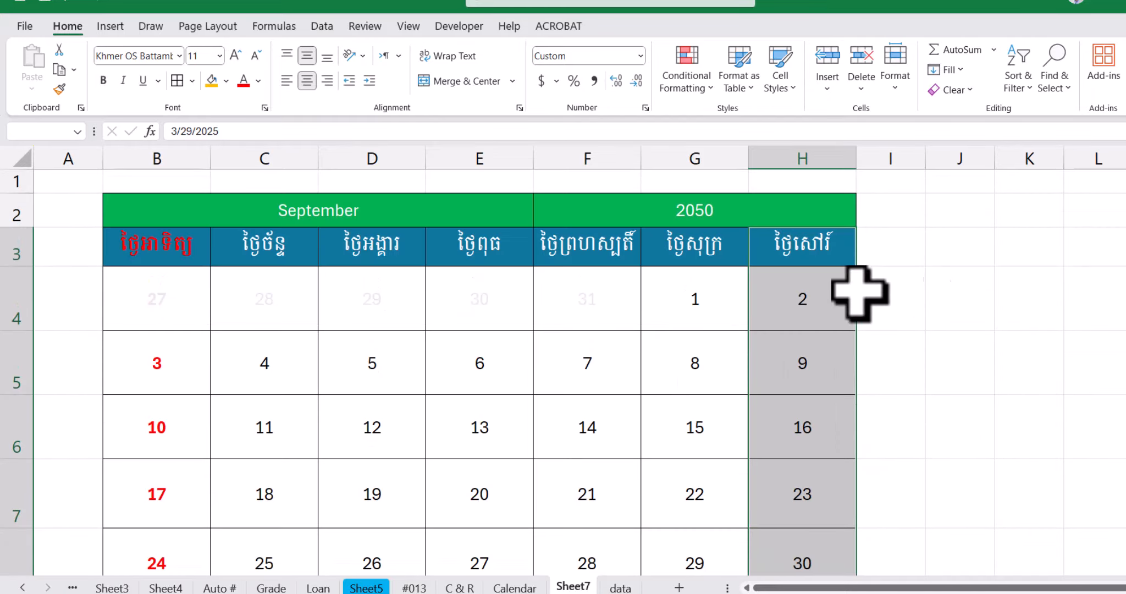
pyautogui.click(258, 82)
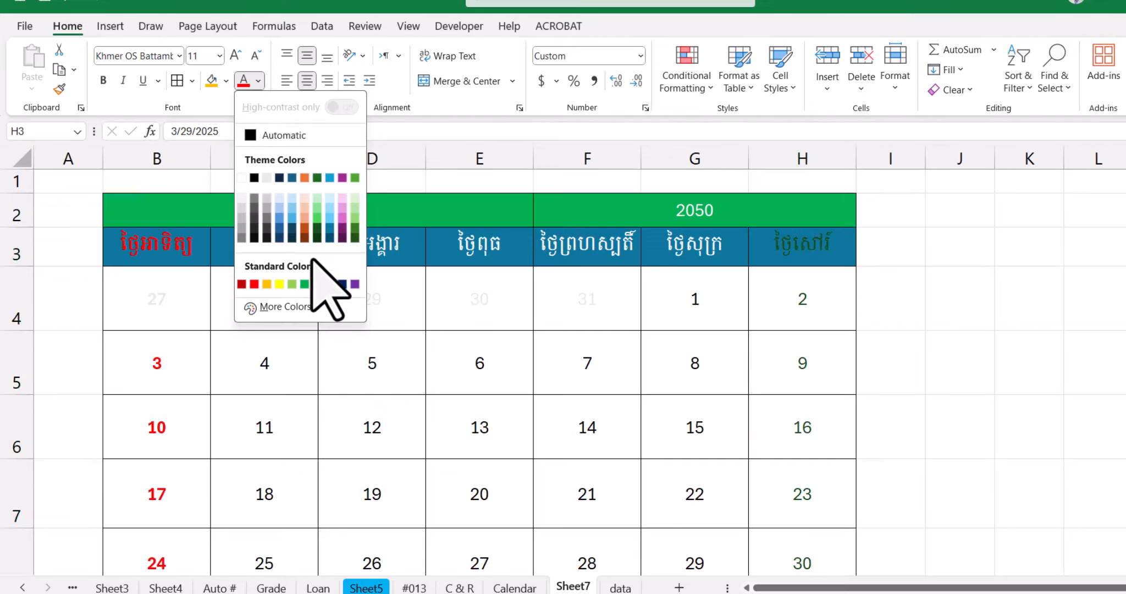
pyautogui.click(267, 284)
pyautogui.click(1098, 312)
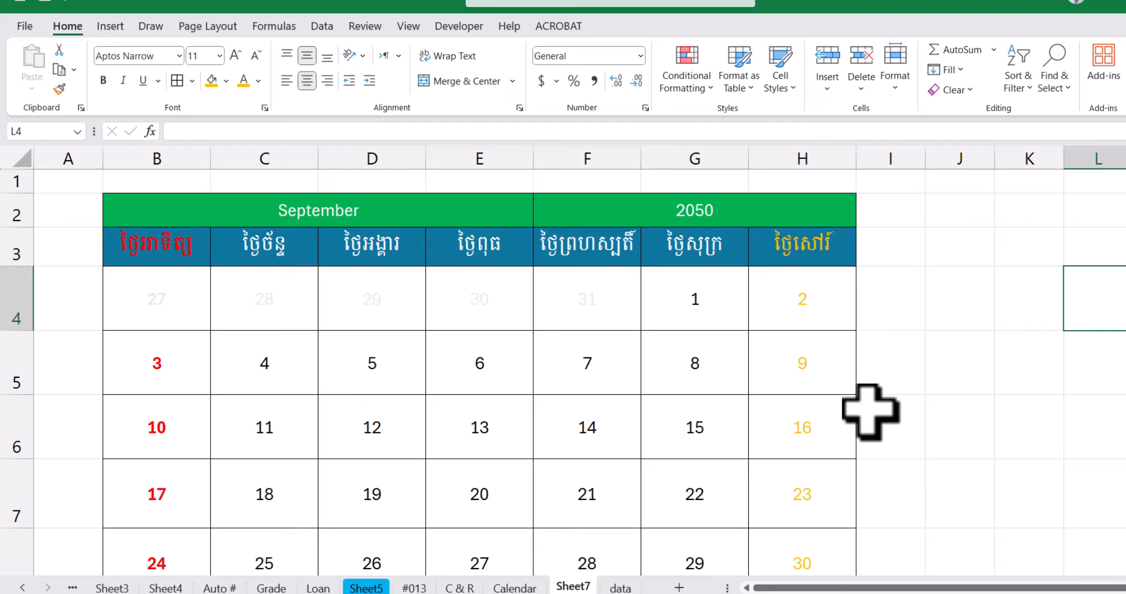
pyautogui.scroll(-1, 749, 471)
pyautogui.scroll(1, 695, 503)
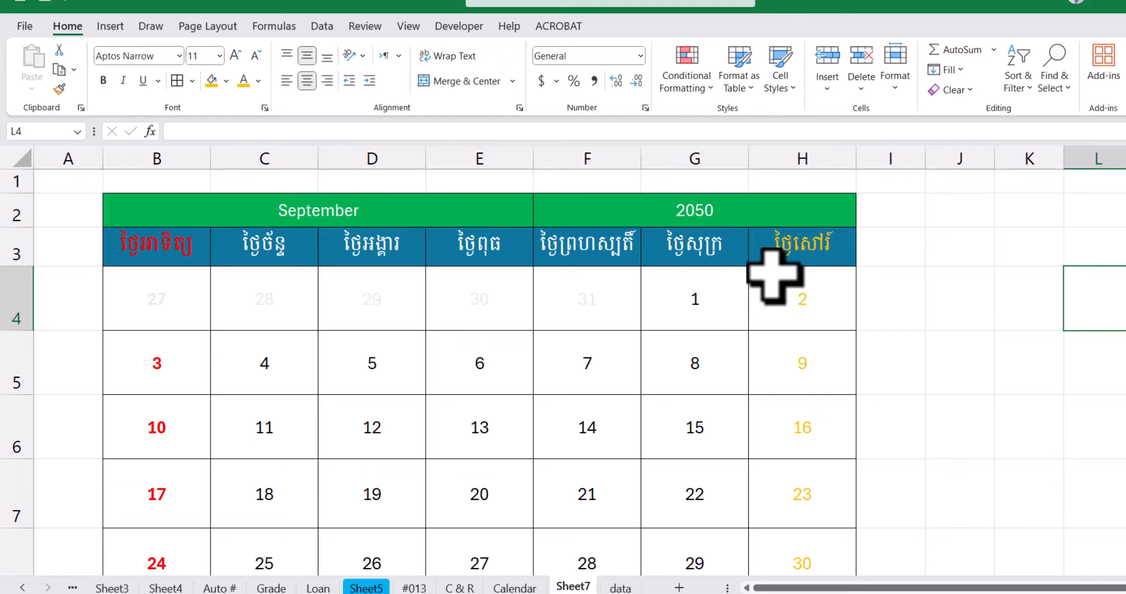
# Apply the custom number format [$-km-KH,1200]d to the calendar dates B4:H9 for Khmer numerals.
pyautogui.click(694, 297)
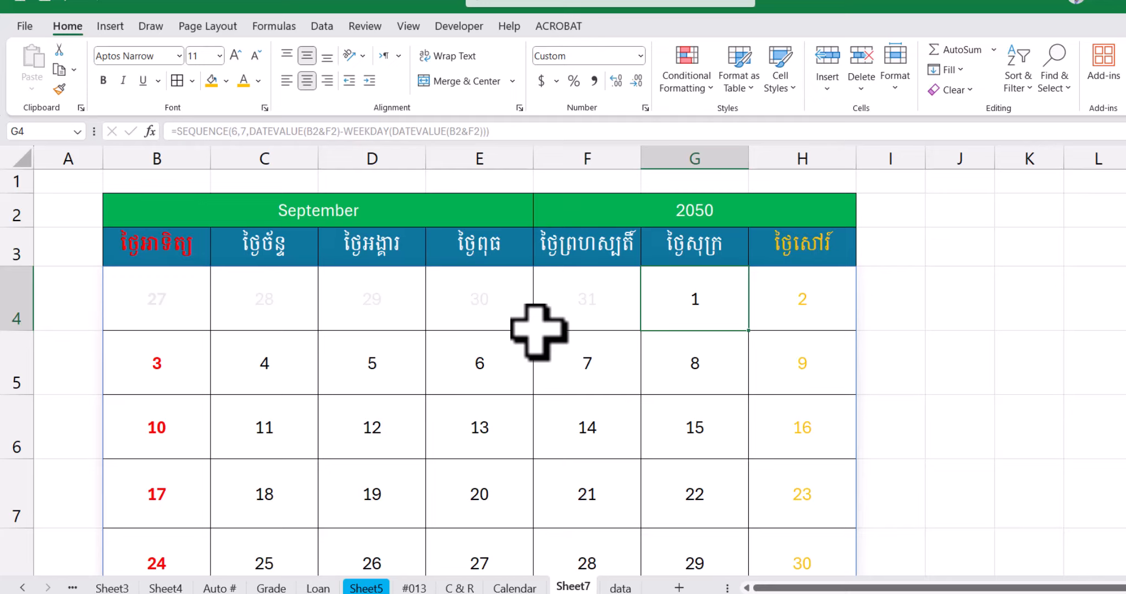
pyautogui.click(158, 314)
pyautogui.scroll(-3, 604, 322)
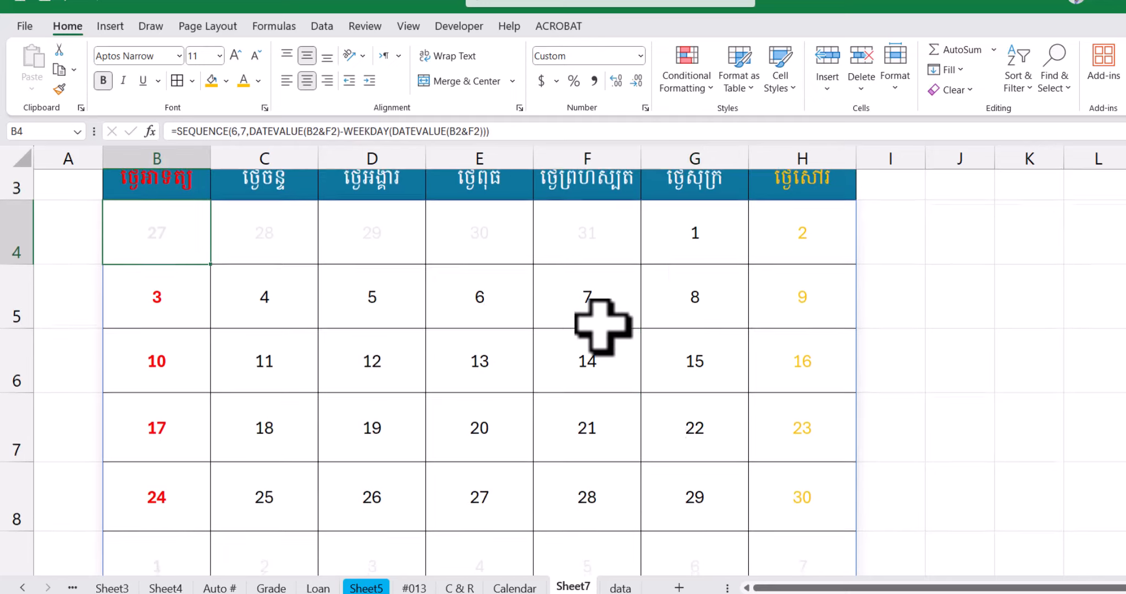
pyautogui.keyDown('shift'); pyautogui.click(822, 424); pyautogui.keyUp('shift')
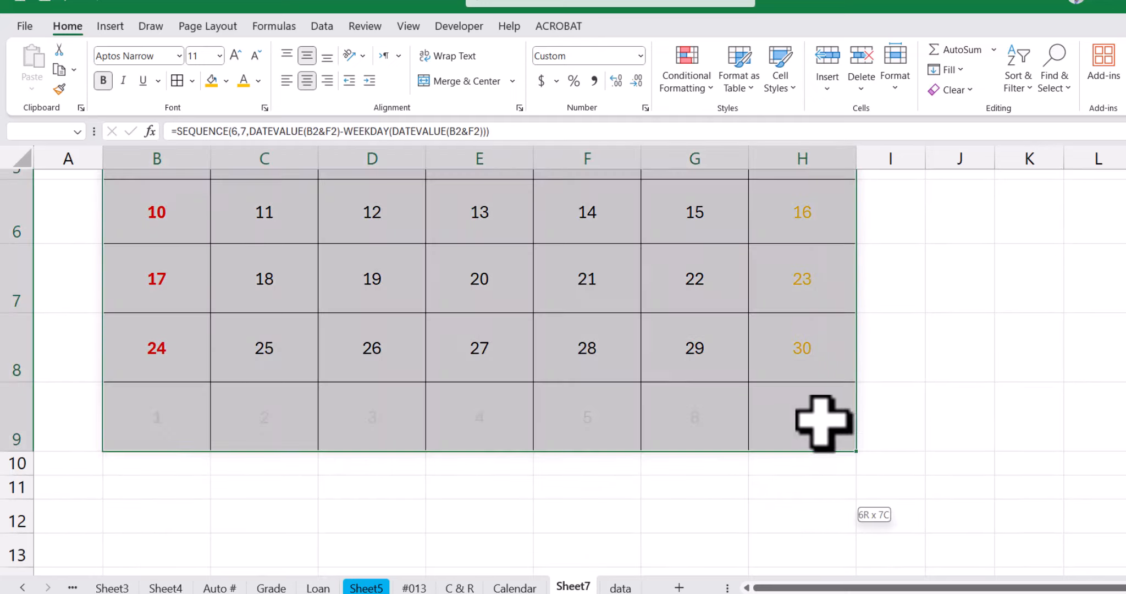
pyautogui.scroll(2, 325, 430)
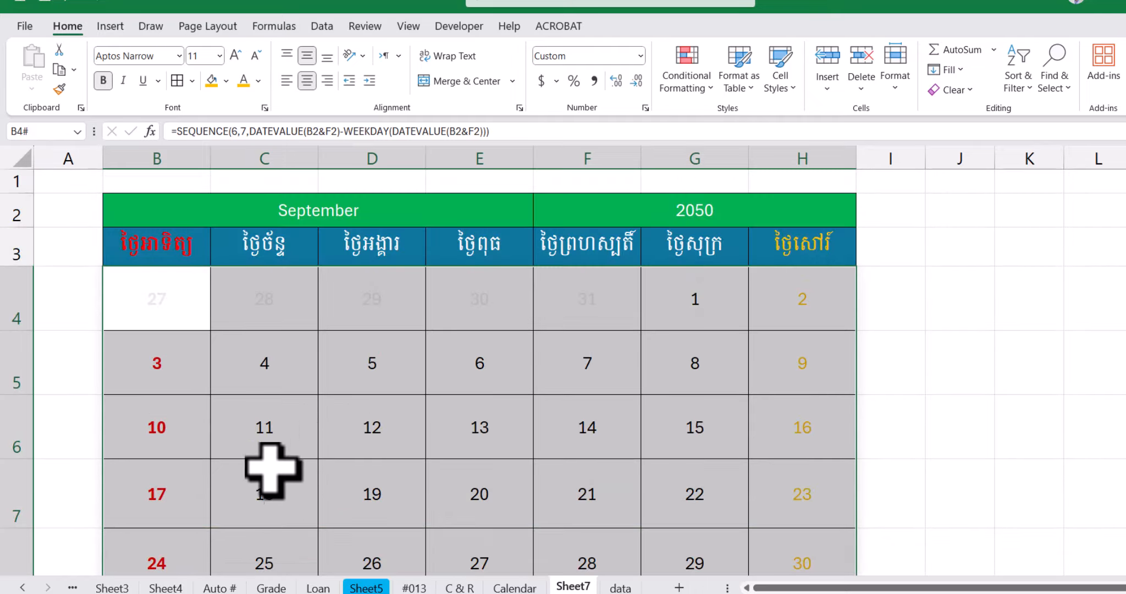
pyautogui.hotkey('ctrl', '1')
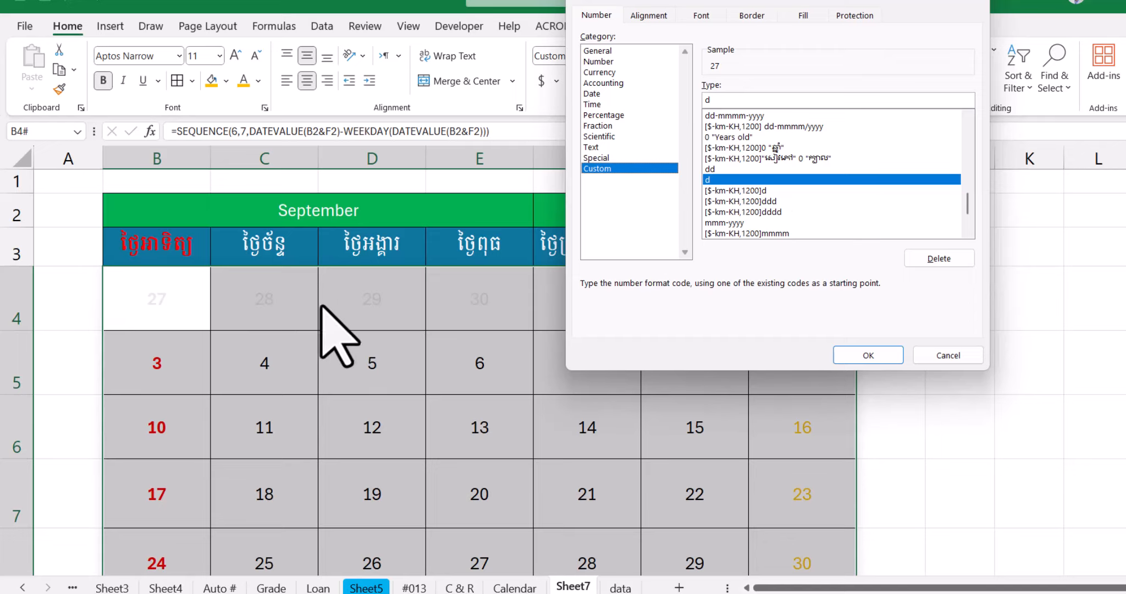
pyautogui.click(769, 148)
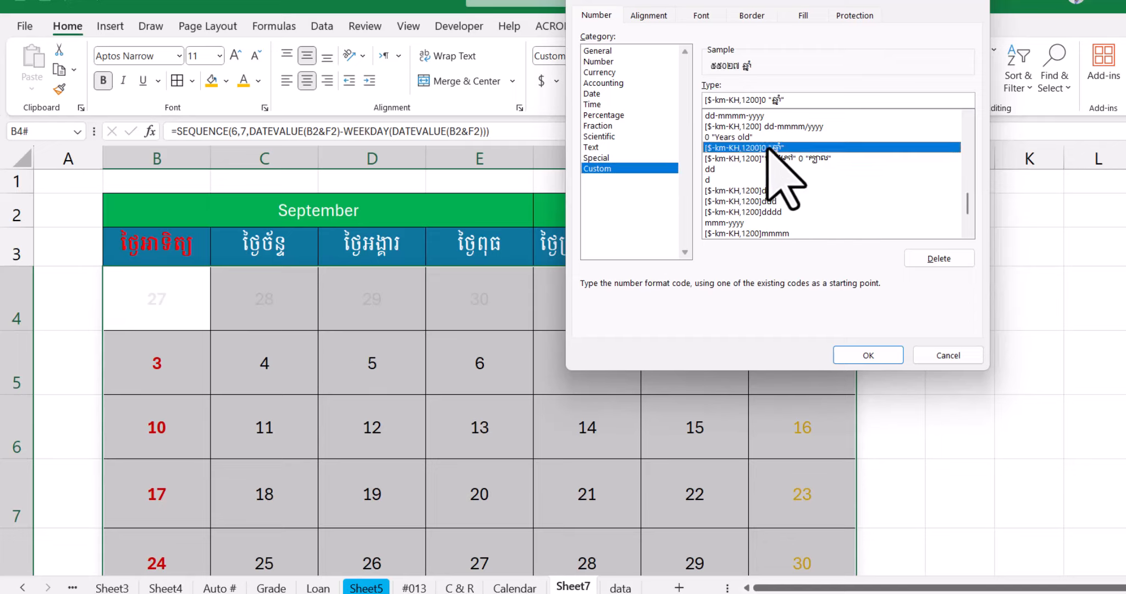
pyautogui.press('BackSpace')
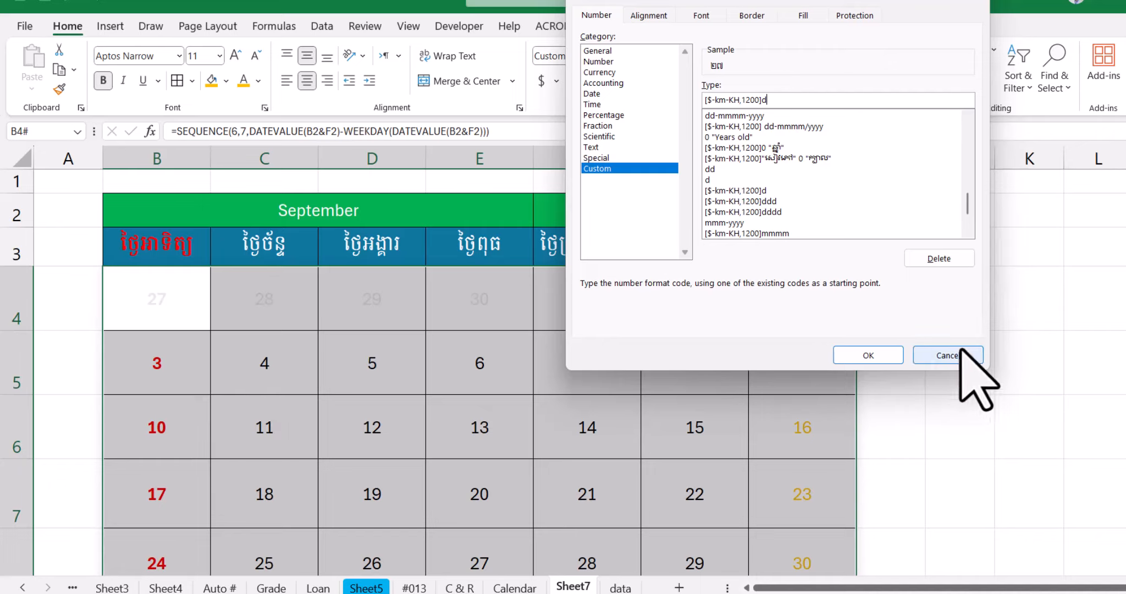
pyautogui.click(866, 356)
pyautogui.scroll(-1, 484, 394)
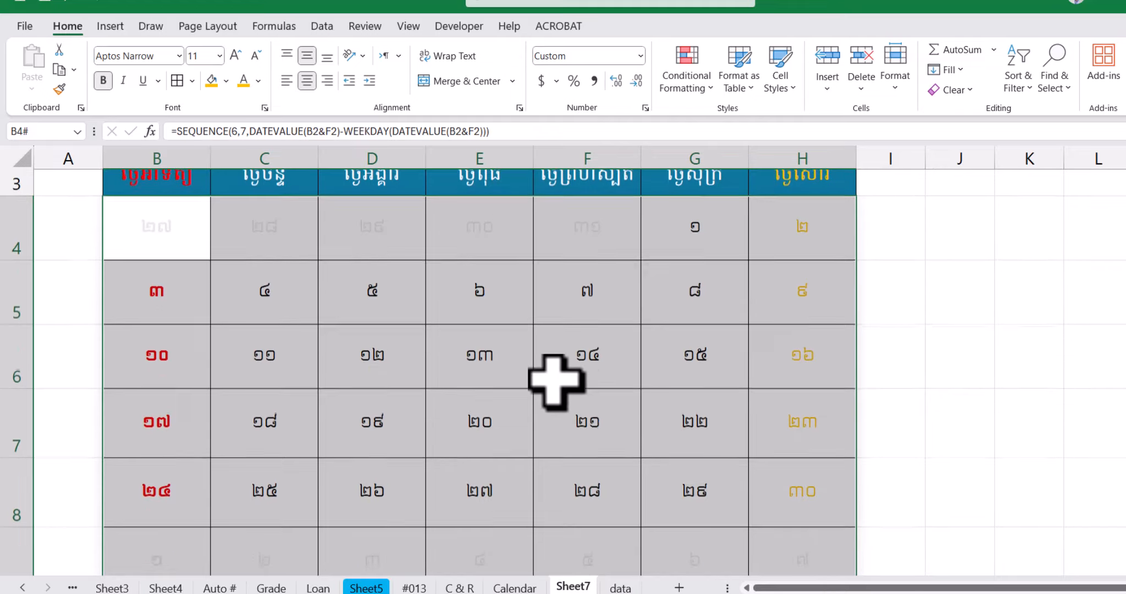
# Choose April from the month drop-down in B2.
pyautogui.scroll(2, 600, 429)
pyautogui.click(402, 214)
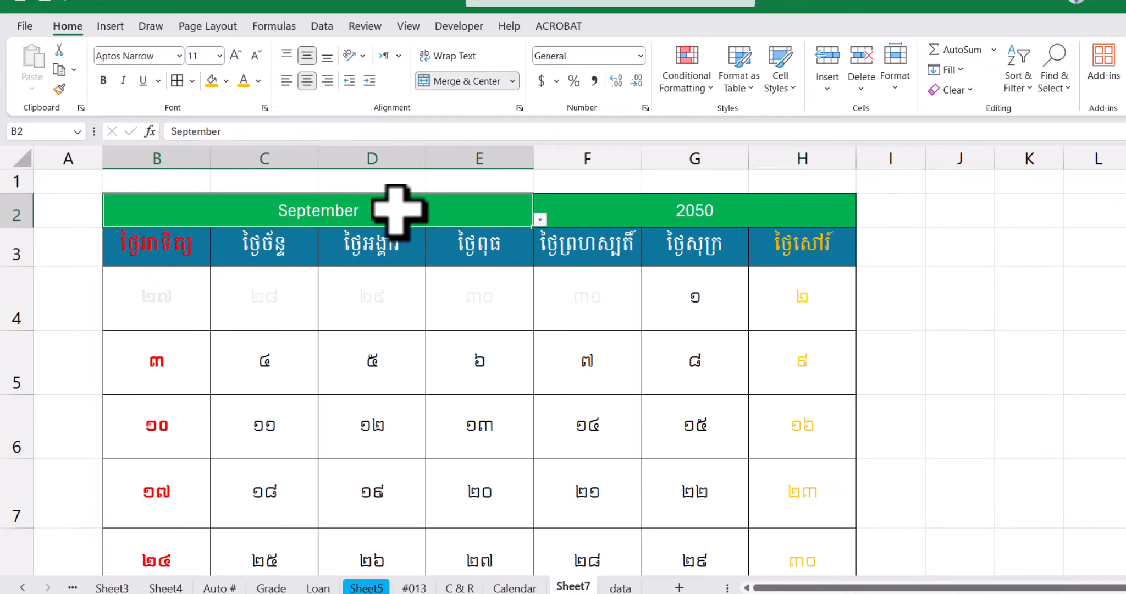
pyautogui.click(542, 220)
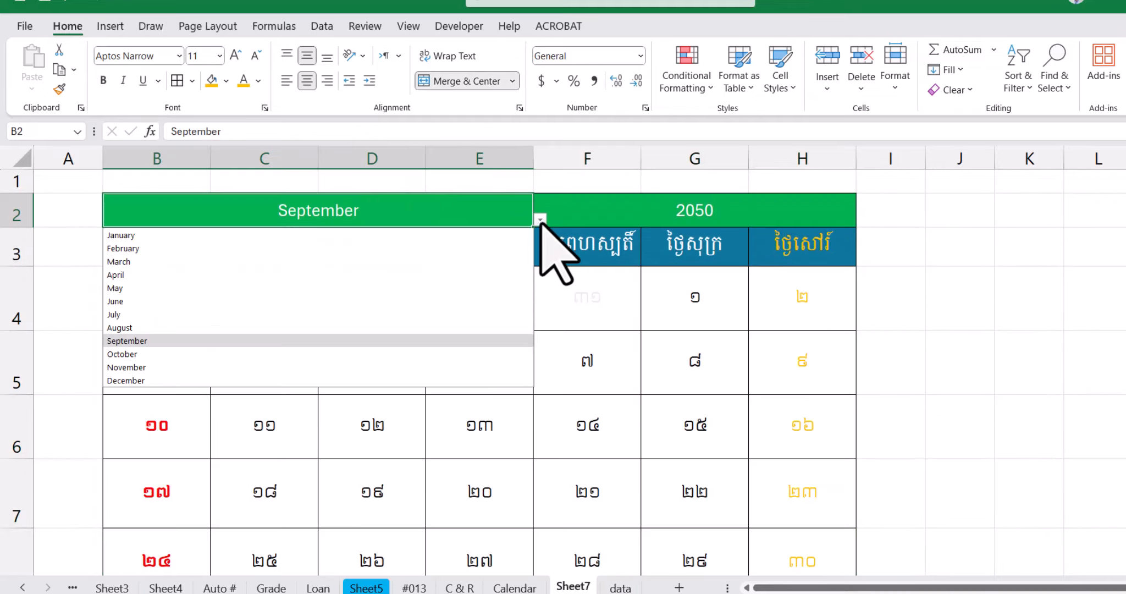
pyautogui.click(132, 274)
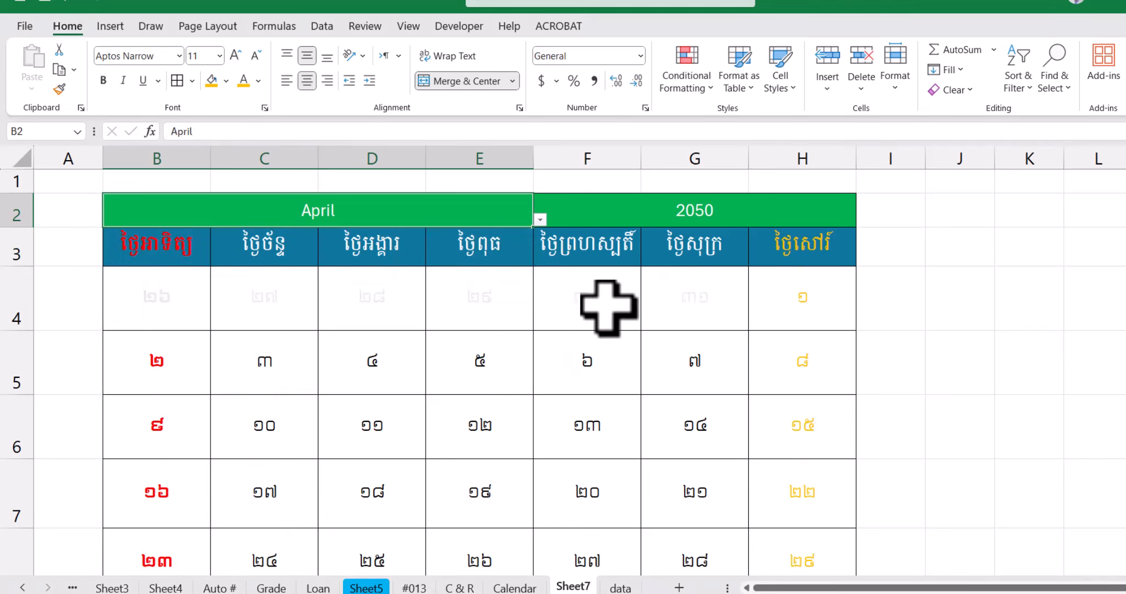
# Set the font of the calendar dates B4:H9 to Khmer OS Battambang.
pyautogui.click(161, 309)
pyautogui.scroll(-2, 460, 347)
pyautogui.keyDown('shift'); pyautogui.click(787, 506); pyautogui.keyUp('shift')
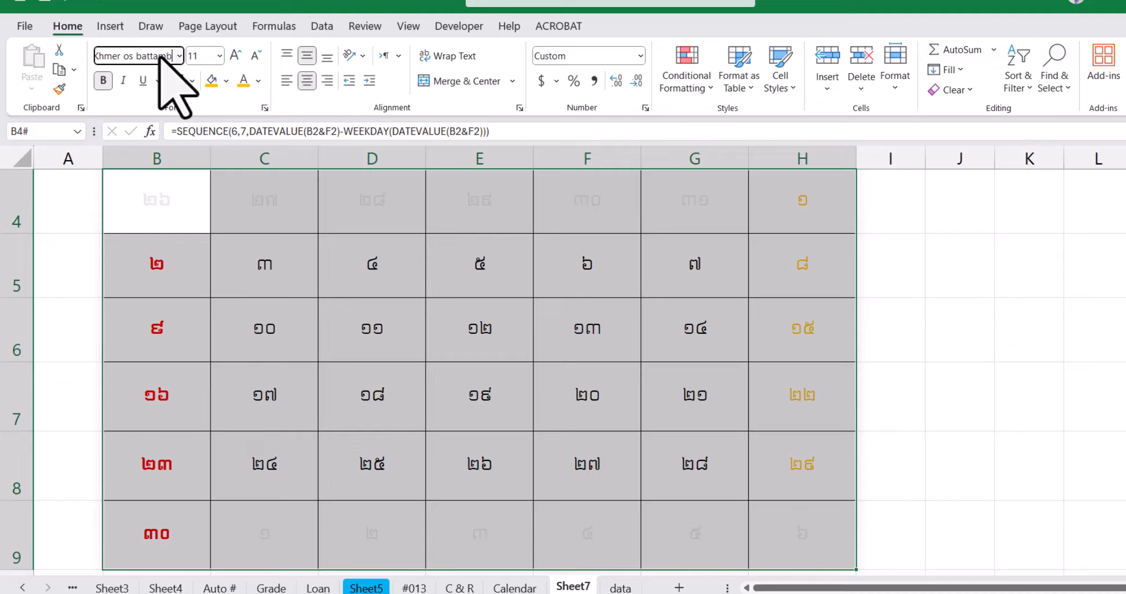
pyautogui.press('Return')
pyautogui.click(410, 352)
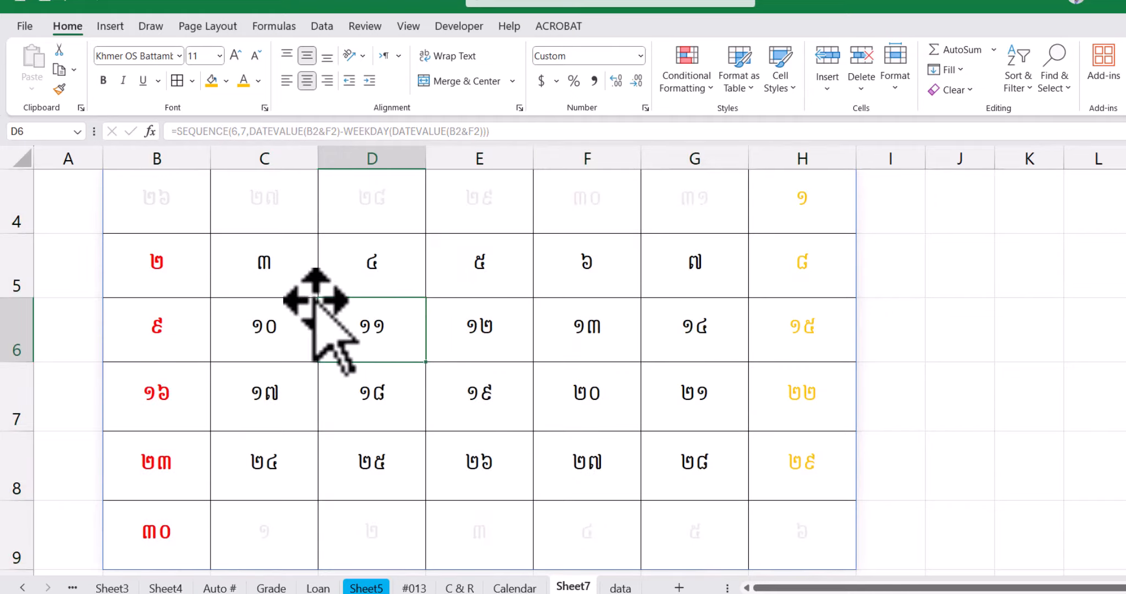
# Left-align the day headers and calendar dates in B3:H9.
pyautogui.scroll(1, 316, 336)
pyautogui.click(152, 292)
pyautogui.click(155, 252)
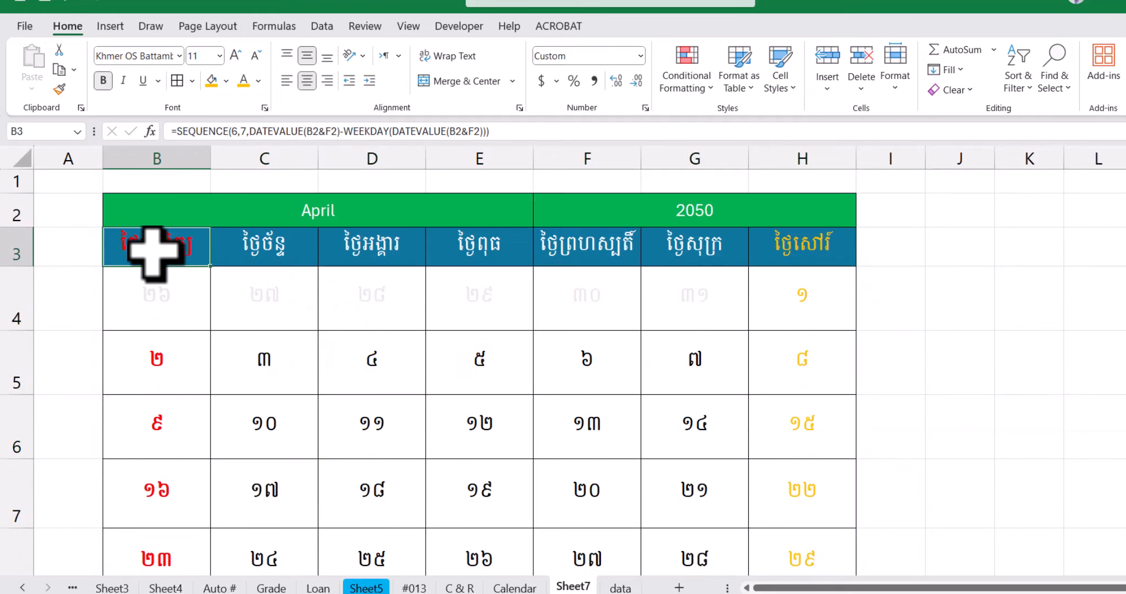
pyautogui.scroll(-1, 465, 284)
pyautogui.scroll(-1, 773, 545)
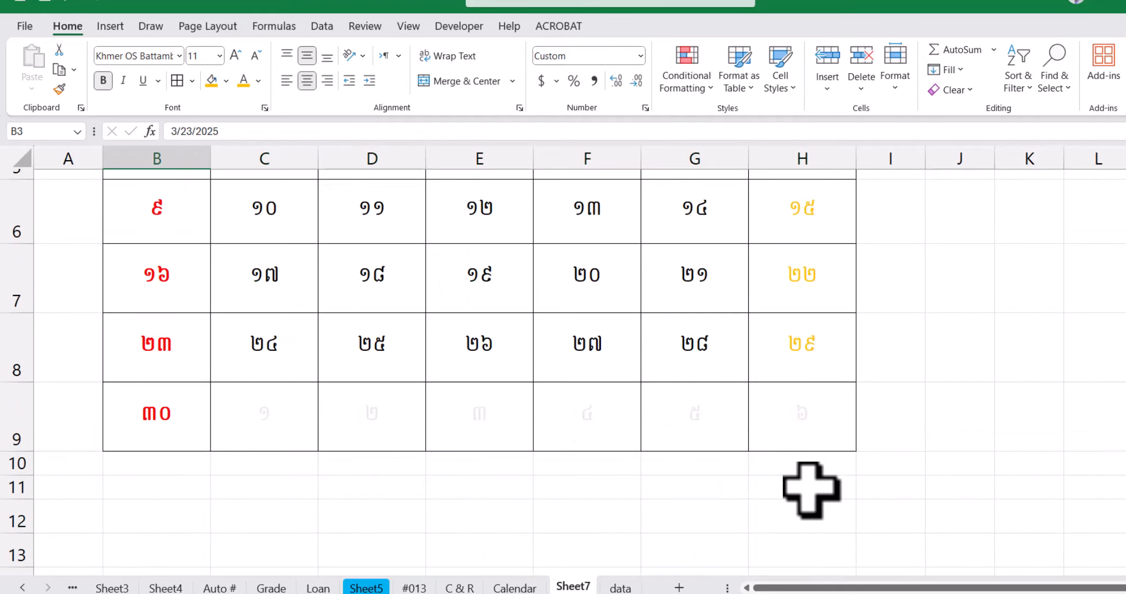
pyautogui.keyDown('shift'); pyautogui.click(822, 428); pyautogui.keyUp('shift')
pyautogui.scroll(1, 507, 436)
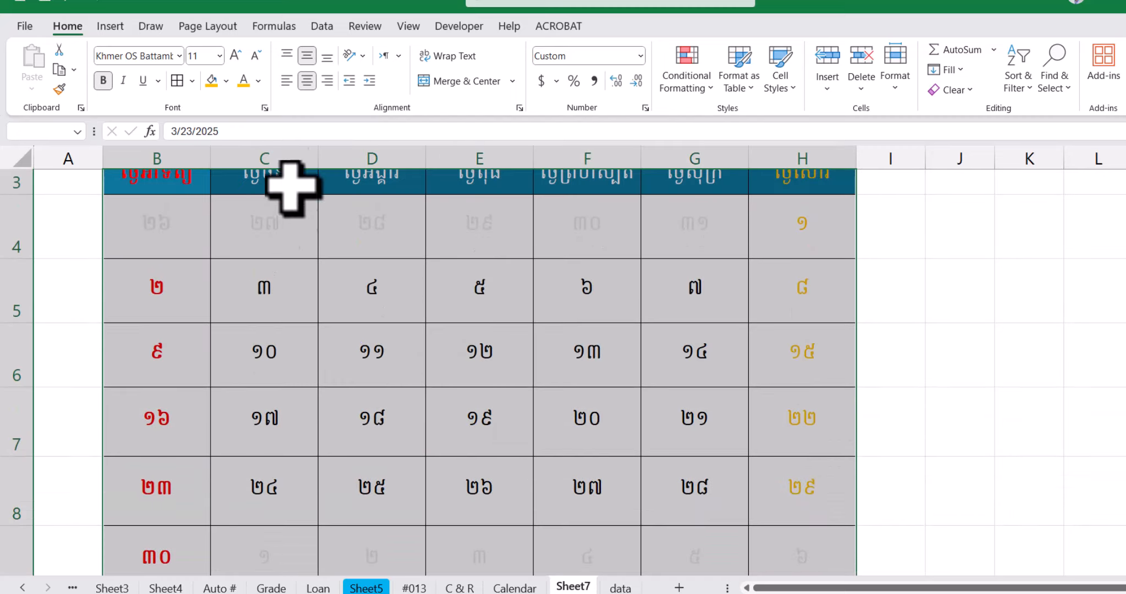
pyautogui.click(287, 81)
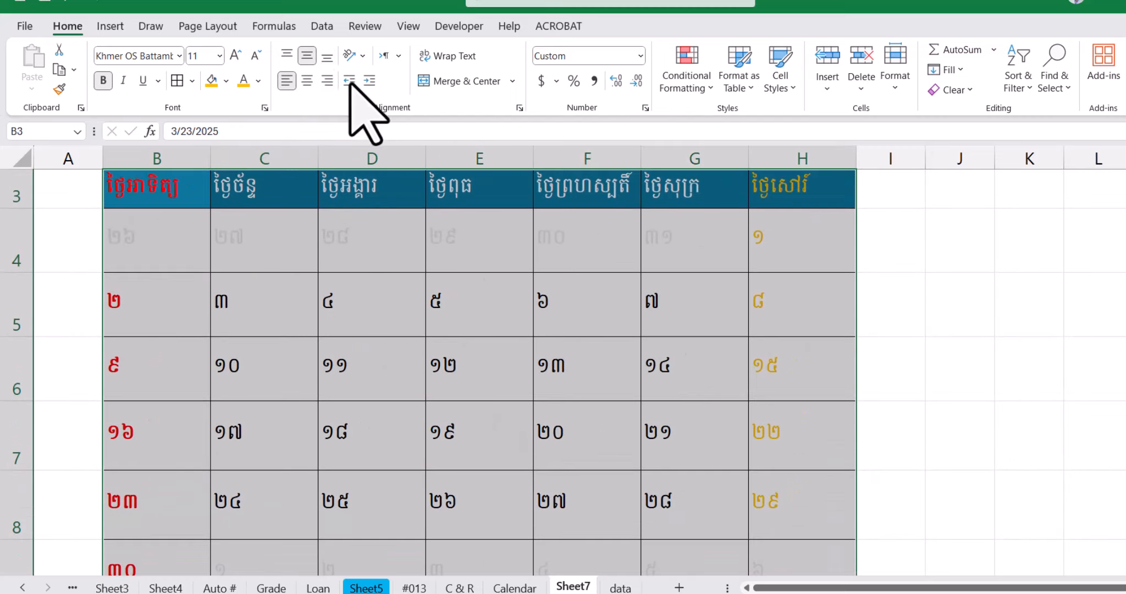
pyautogui.click(455, 387)
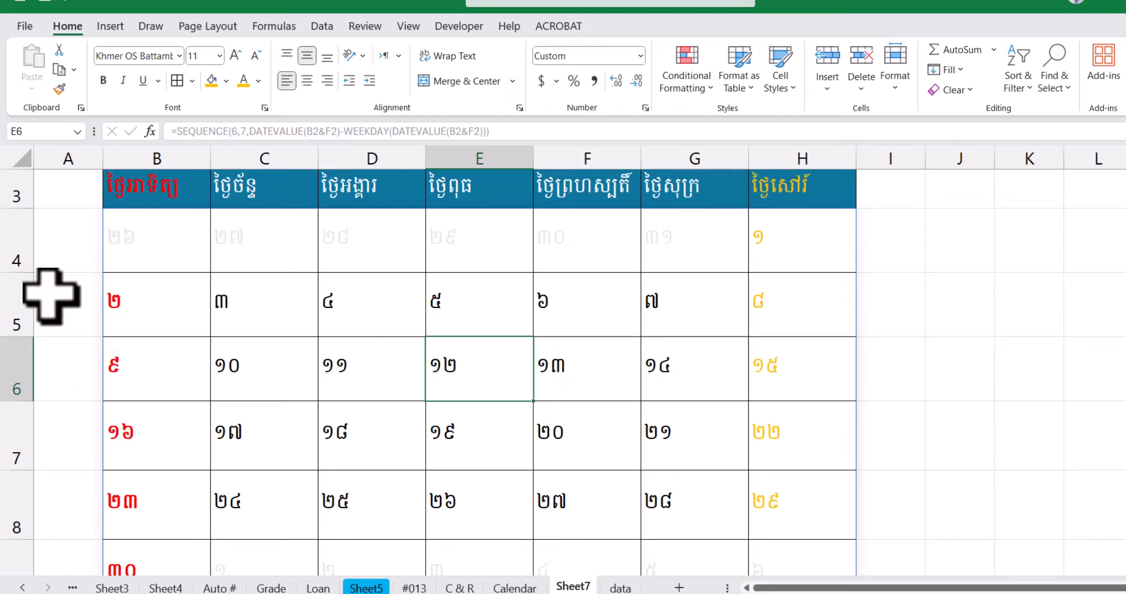
pyautogui.scroll(1, 448, 269)
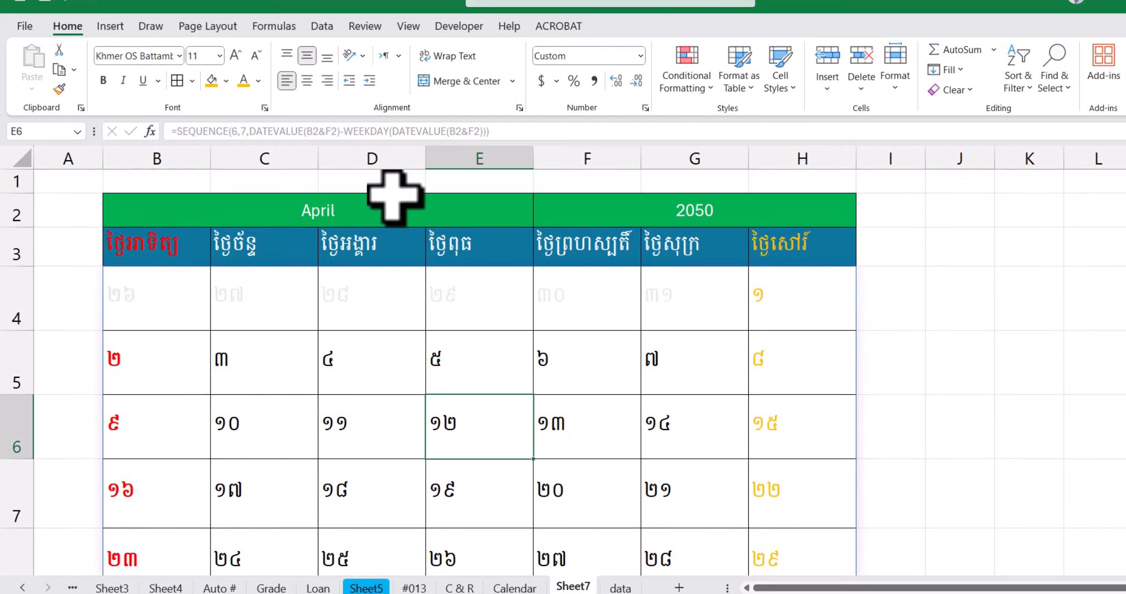
# Choose January from the month drop-down in B2 and 1990 from the year drop-down in F2, checking the calendar dates.
pyautogui.click(365, 214)
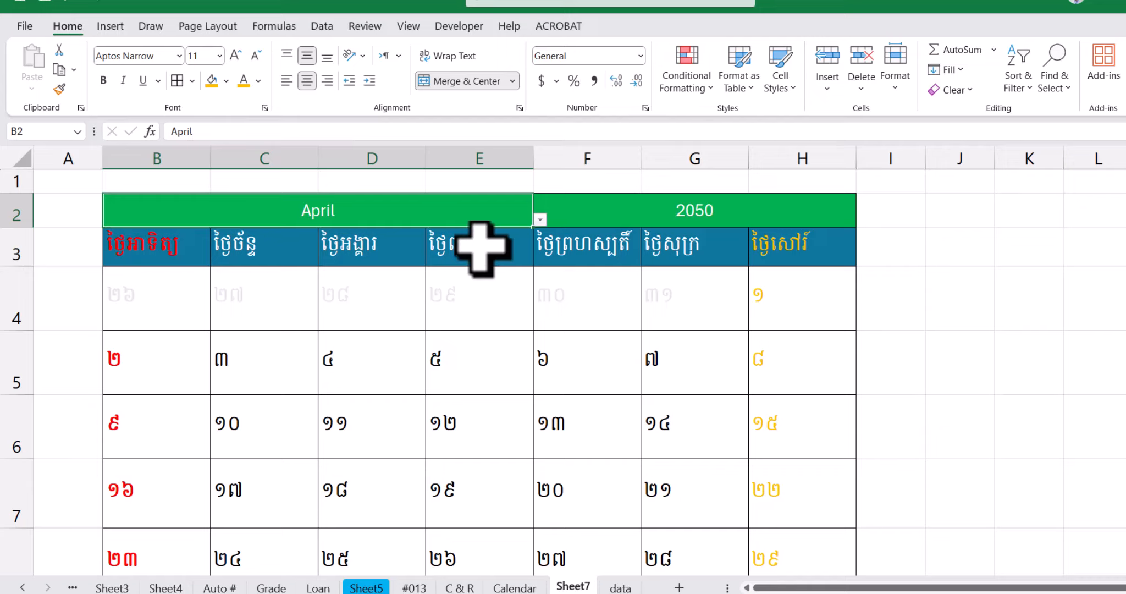
pyautogui.click(541, 221)
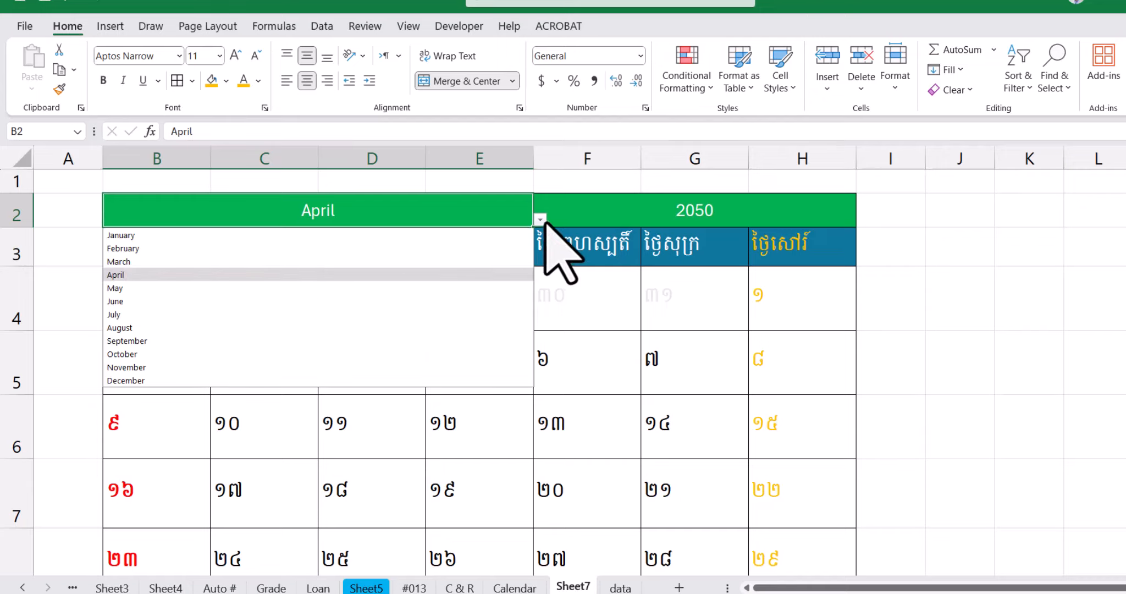
pyautogui.click(146, 235)
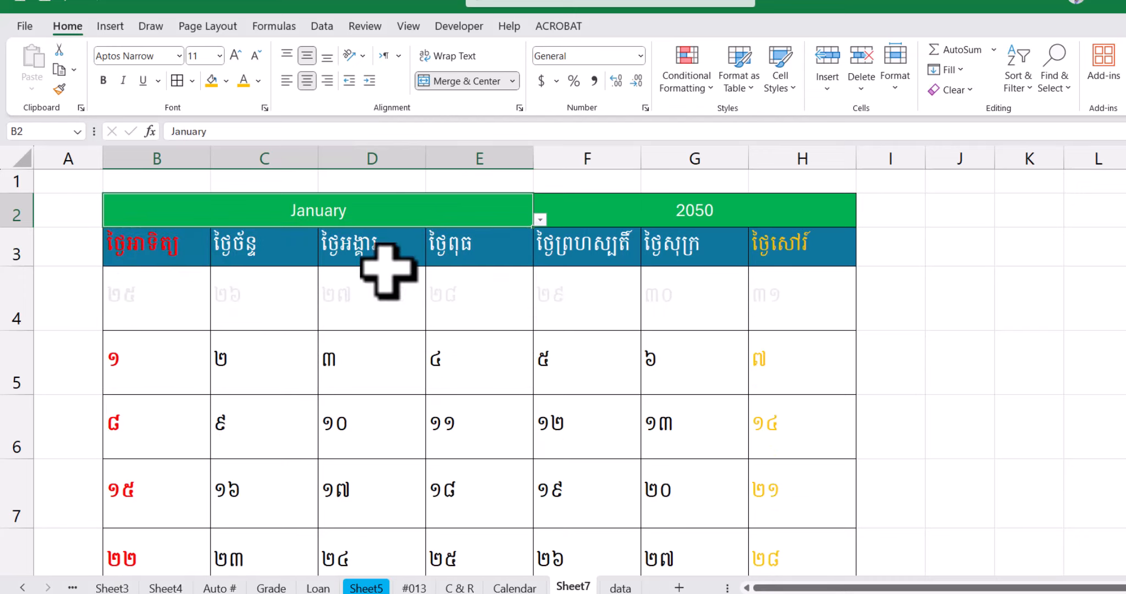
pyautogui.click(710, 219)
pyautogui.click(863, 220)
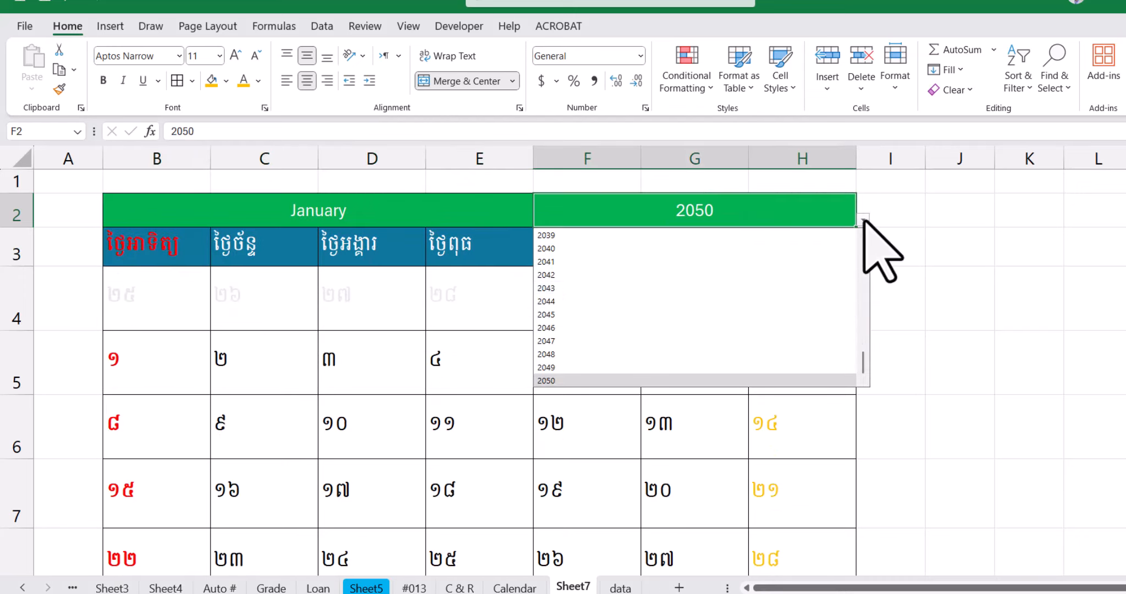
pyautogui.scroll(7, 594, 308)
pyautogui.scroll(8, 594, 306)
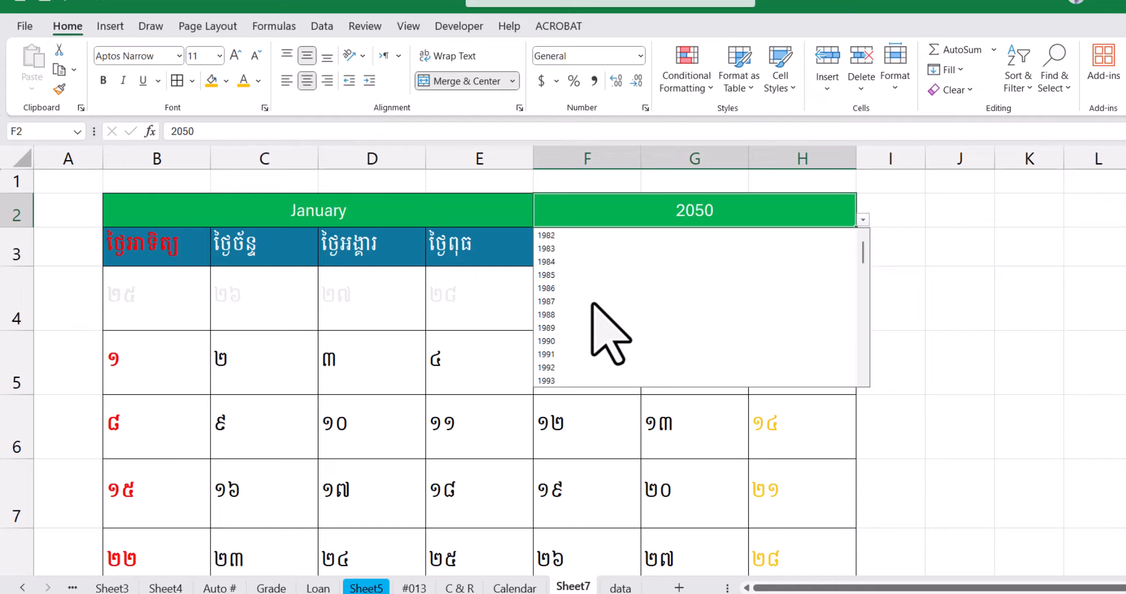
pyautogui.scroll(2, 594, 308)
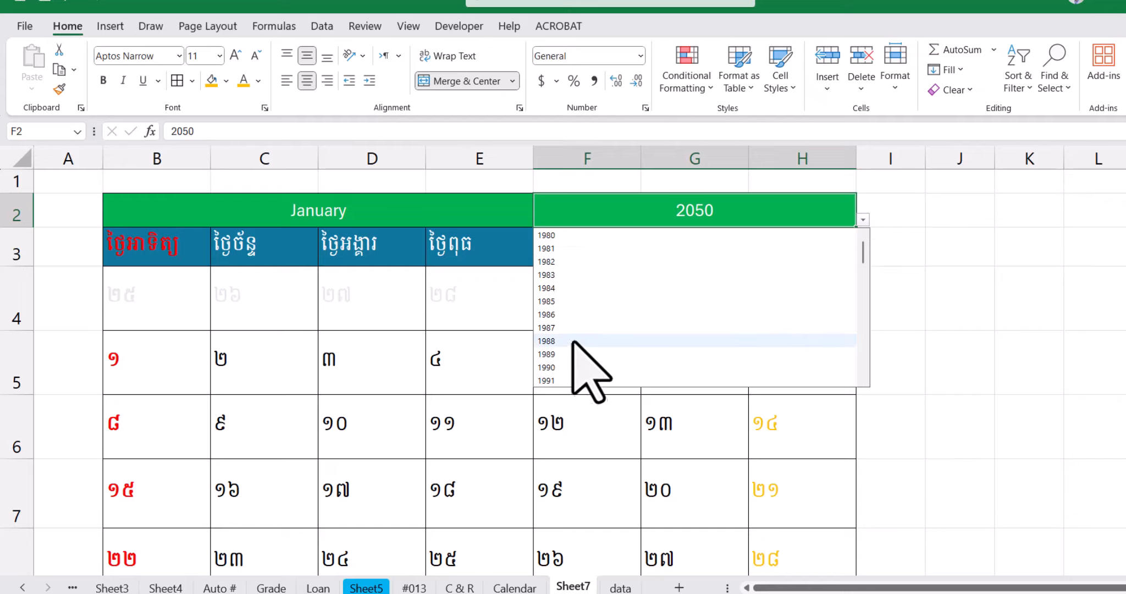
pyautogui.click(572, 367)
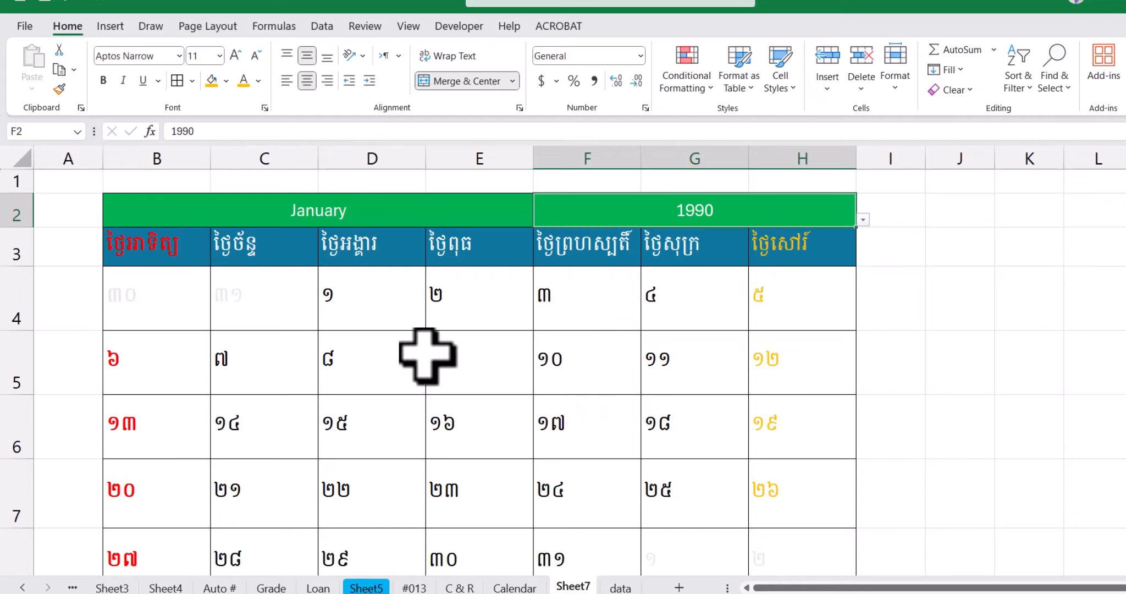
pyautogui.click(348, 299)
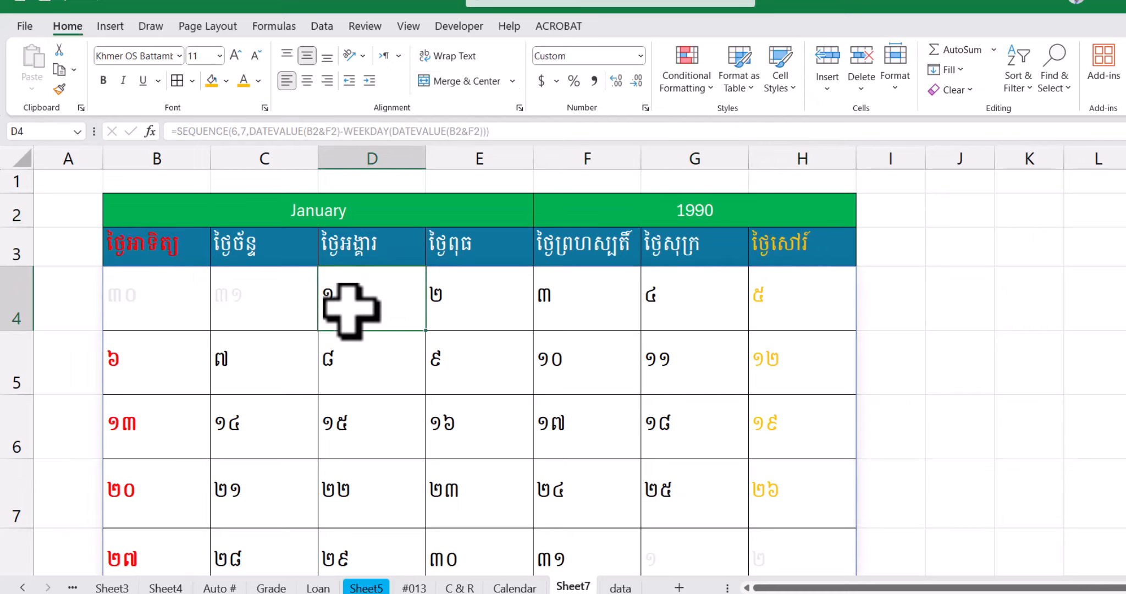
pyautogui.scroll(-1, 390, 297)
pyautogui.scroll(1, 393, 300)
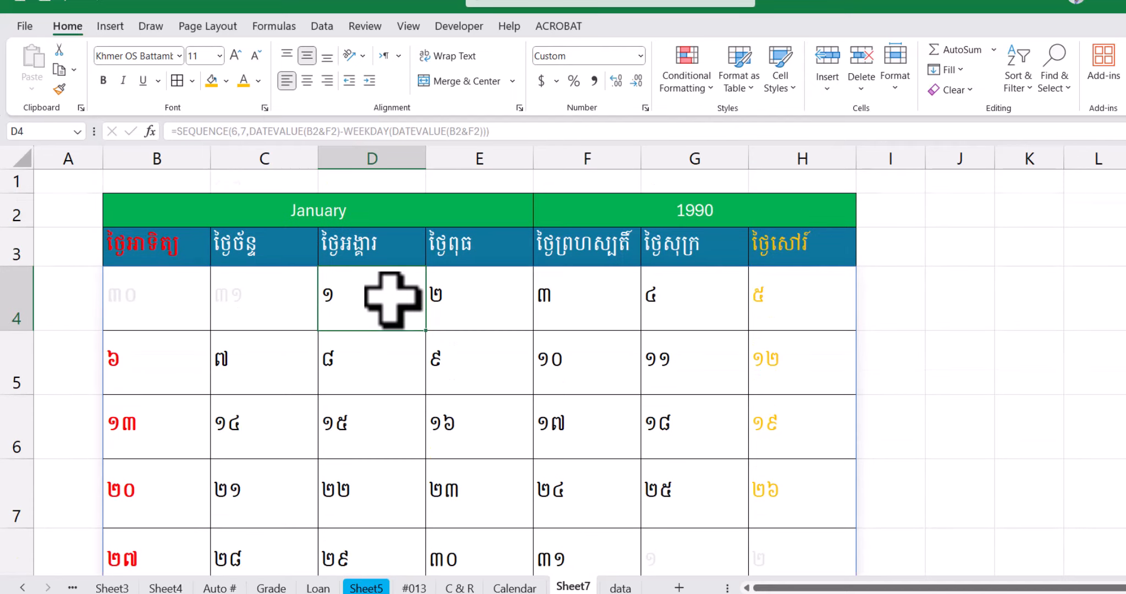